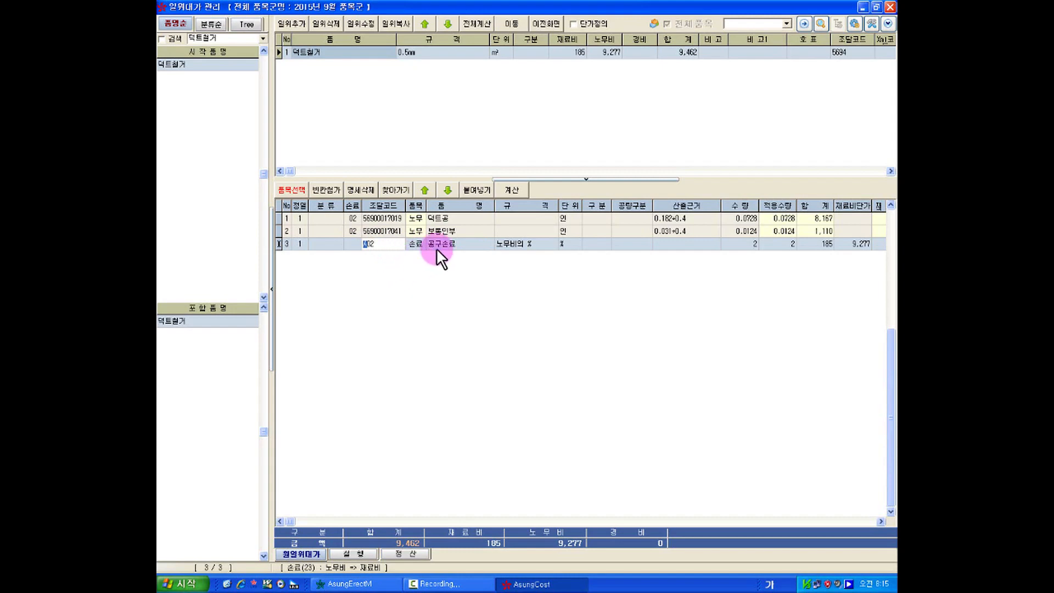
Change the 조달코드 of the 공구손료 row to A03
left_click_drag(366, 243, 361, 249)
type("4")
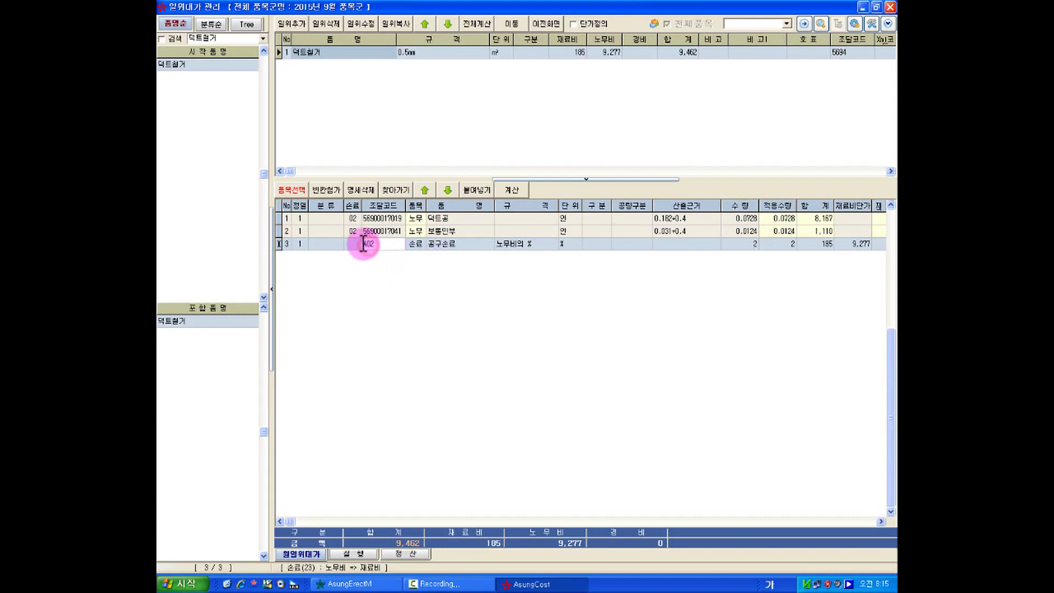
type("ㅔ")
key("Return")
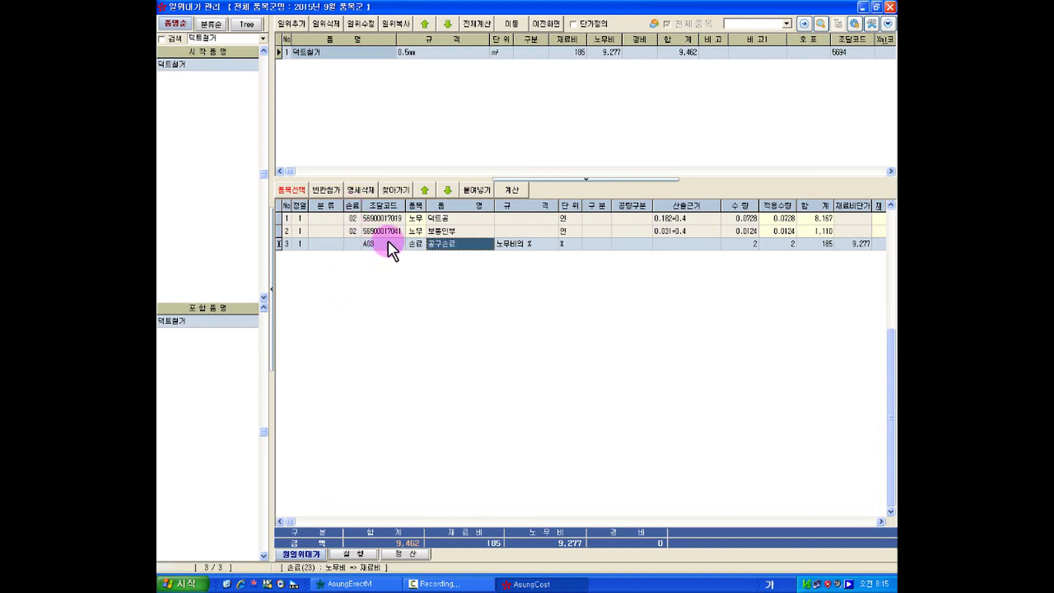
Set the 공구손료 row's 조달코드 back to A02
left_click(380, 242)
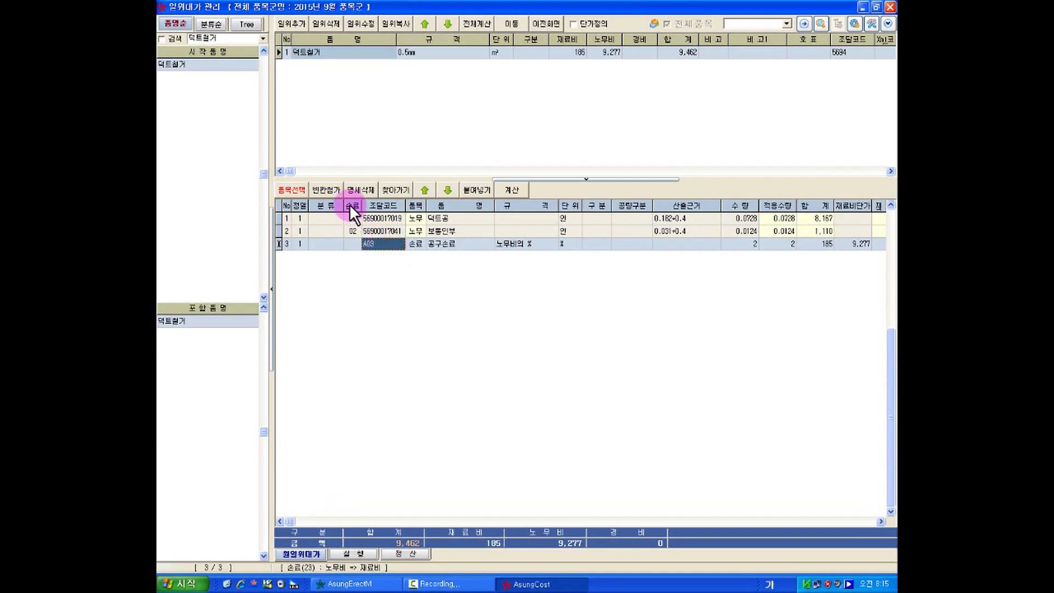
left_click(385, 241)
type("2")
key("Return")
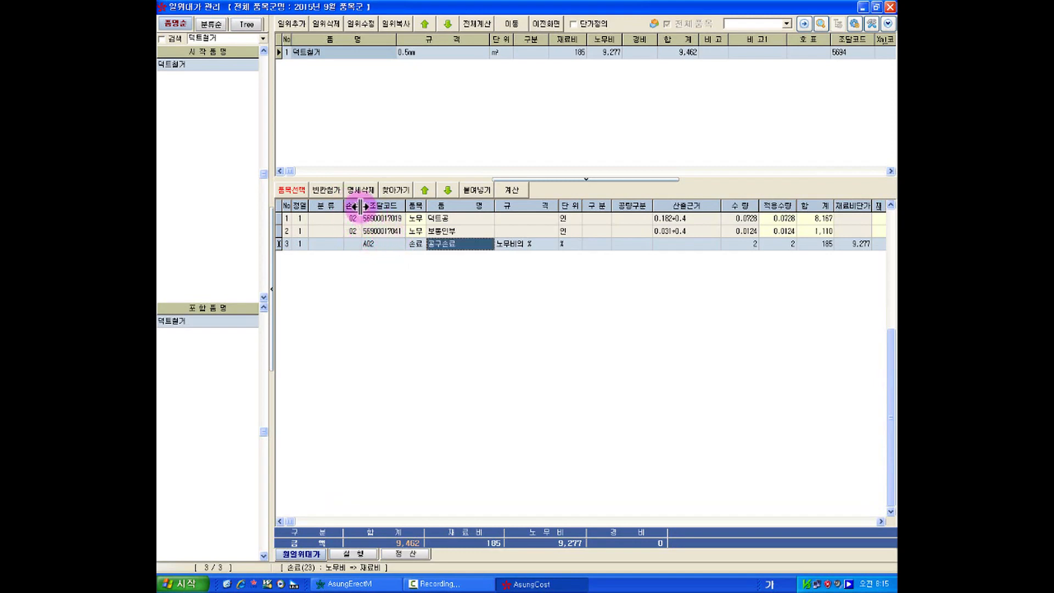
Set the 손료 value of the 보통인부 row to 04
left_click(358, 232)
type("04")
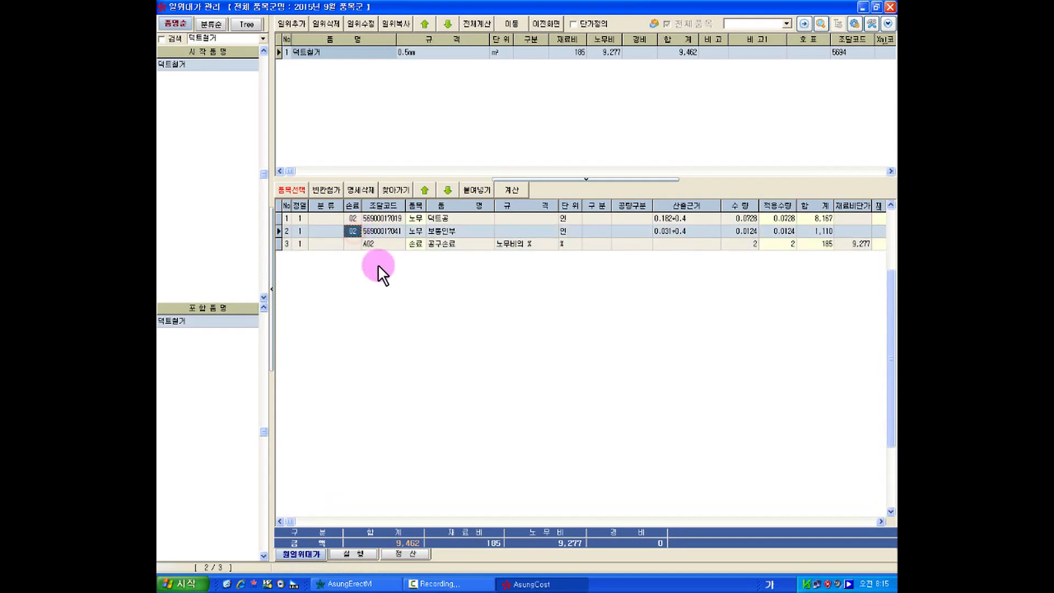
key("Return")
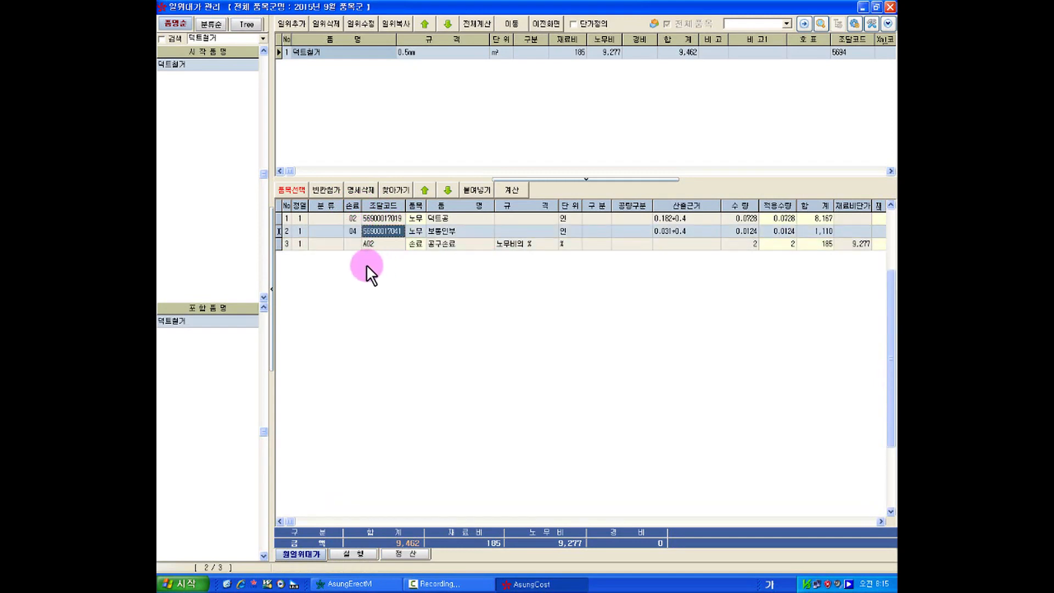
left_click(356, 219)
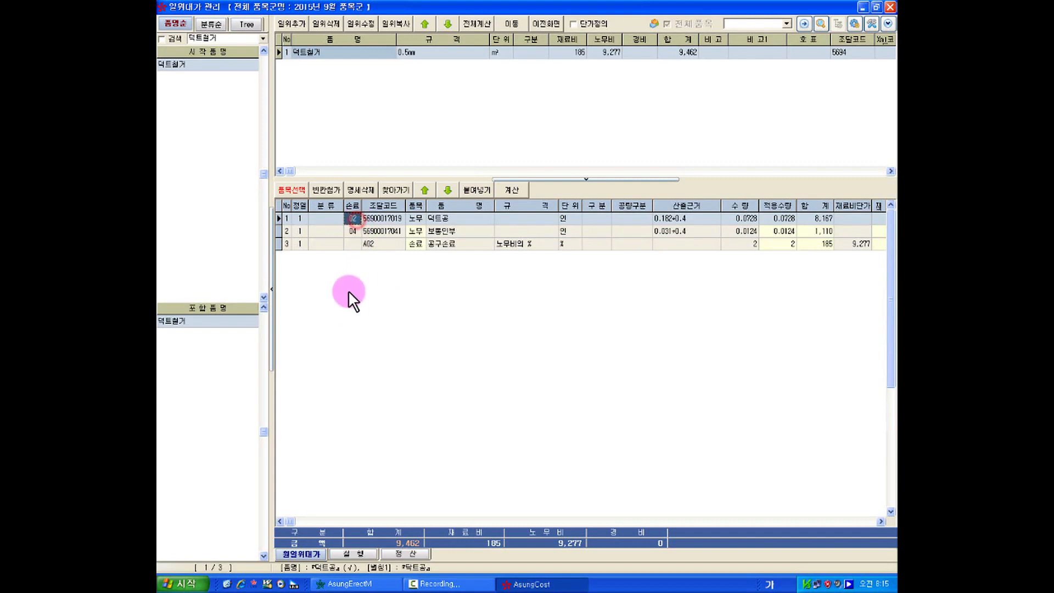
left_click(353, 232)
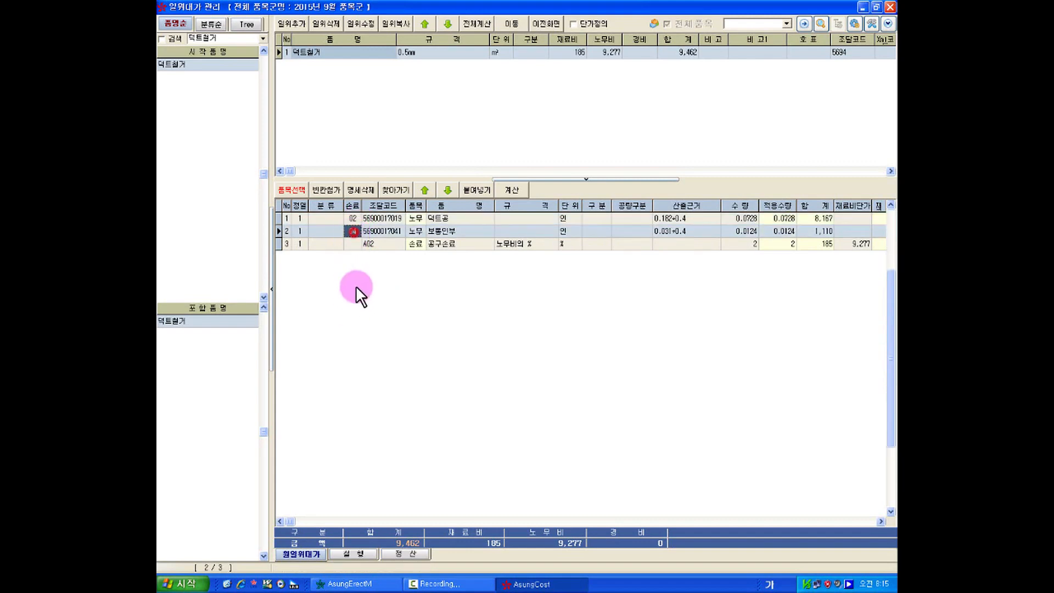
Enter A0204 as the 조달코드 of the 공구손료 row
left_click(379, 245)
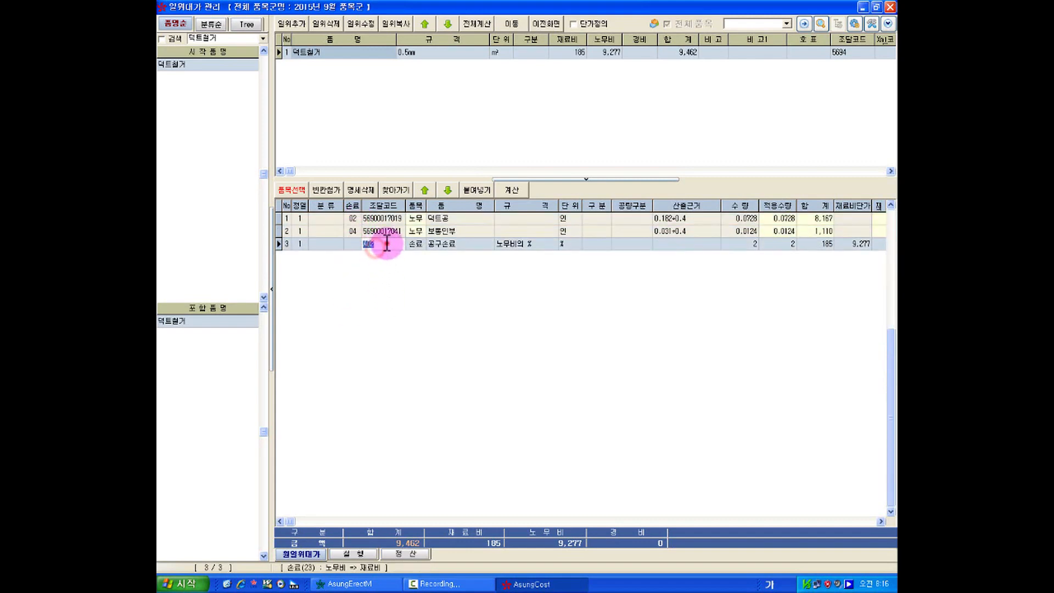
type("A0204")
key("Return")
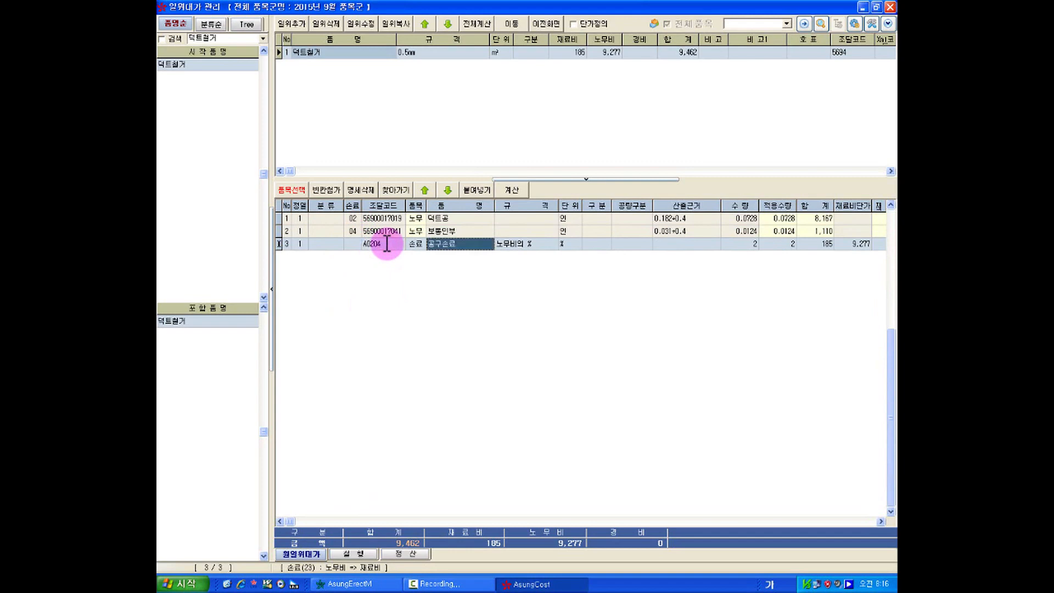
Compare the 손료 values of the 덕트공 and 보통인부 rows with the 공구손료 row's code and quantity
left_click(371, 219)
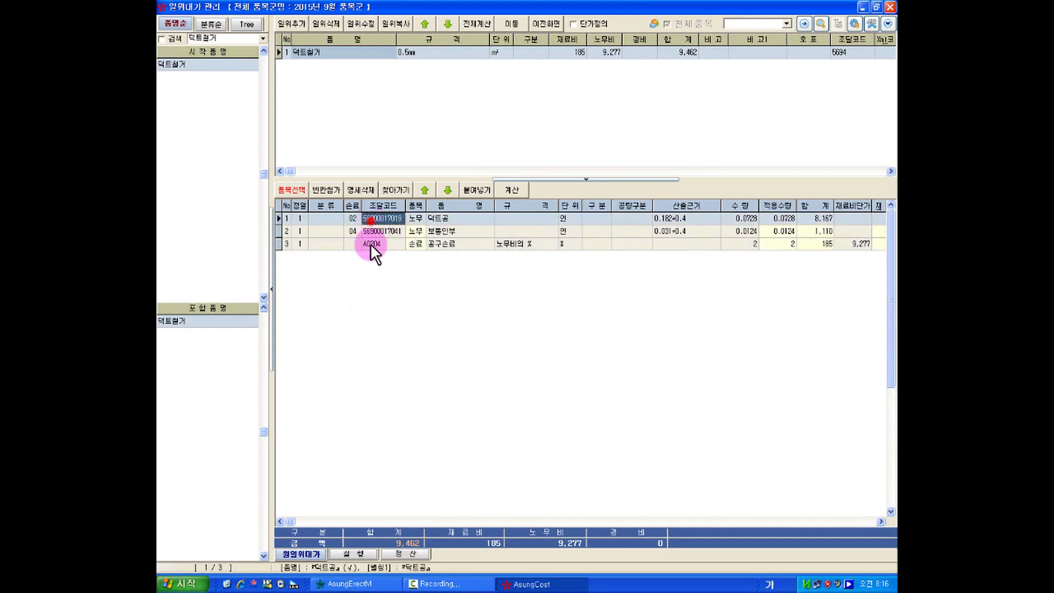
left_click(378, 231)
left_click(380, 220)
left_click(372, 225)
left_click(356, 218)
left_click(358, 229)
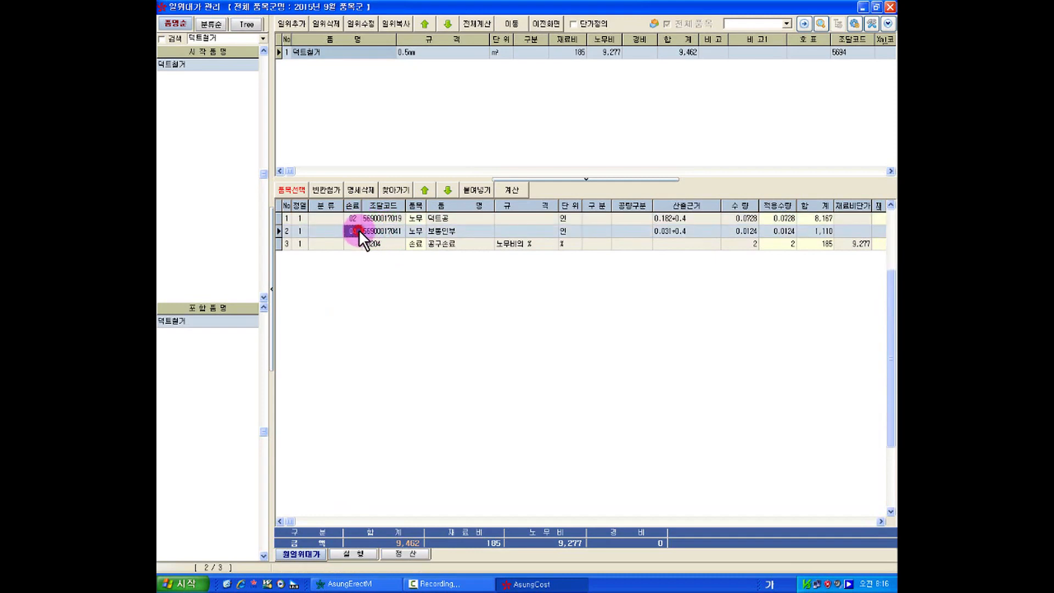
left_click(750, 245)
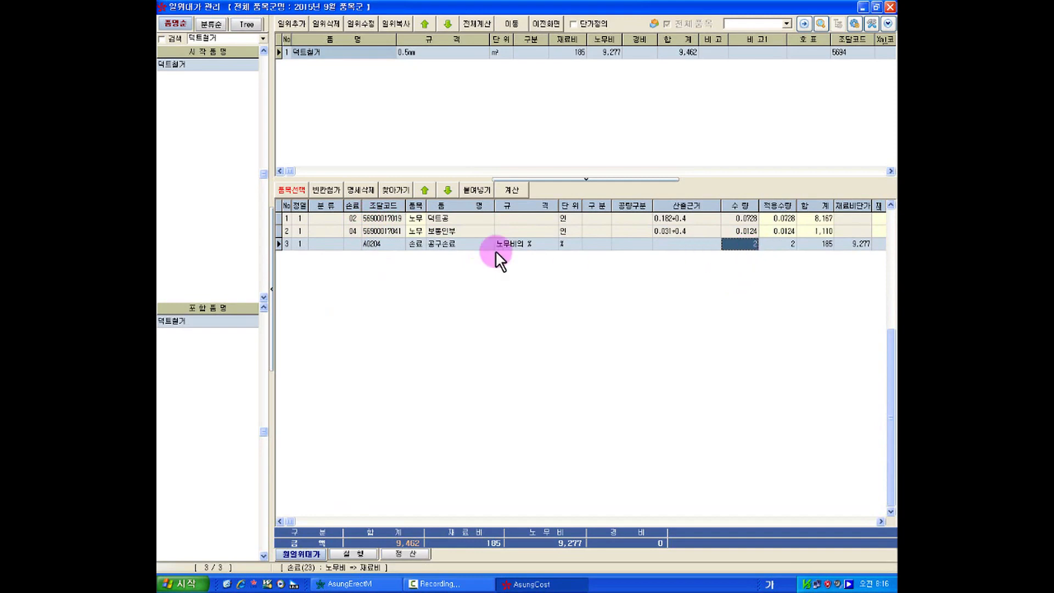
left_click(375, 241)
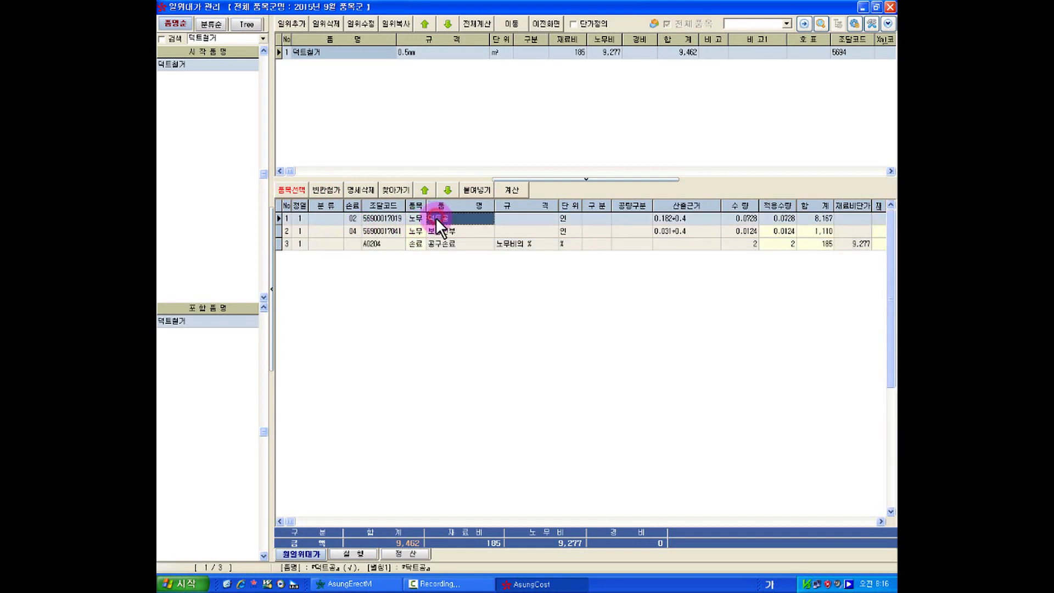
left_click(372, 245)
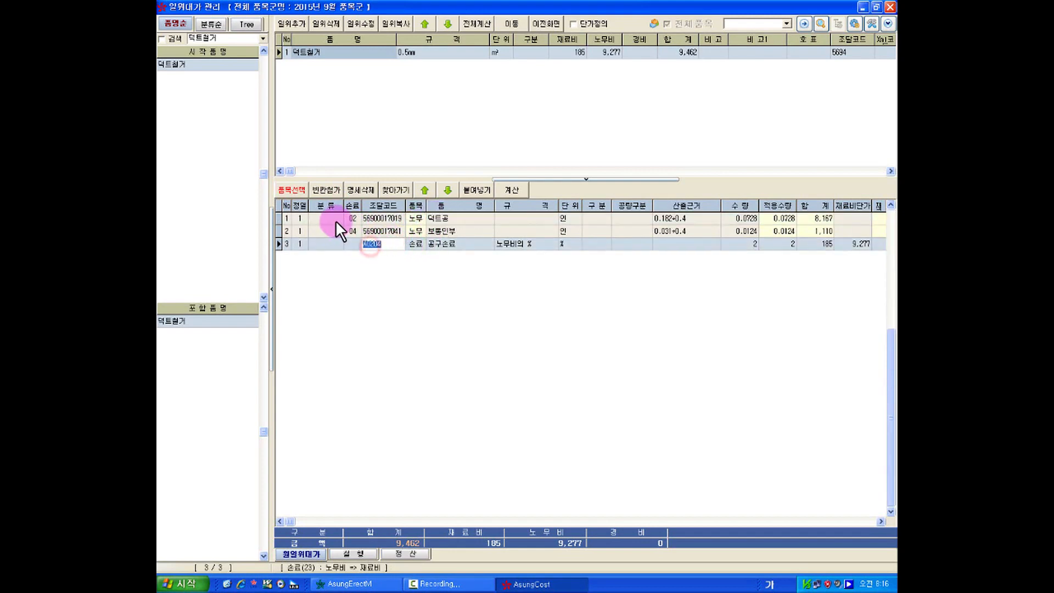
left_click(352, 218)
left_click(352, 230)
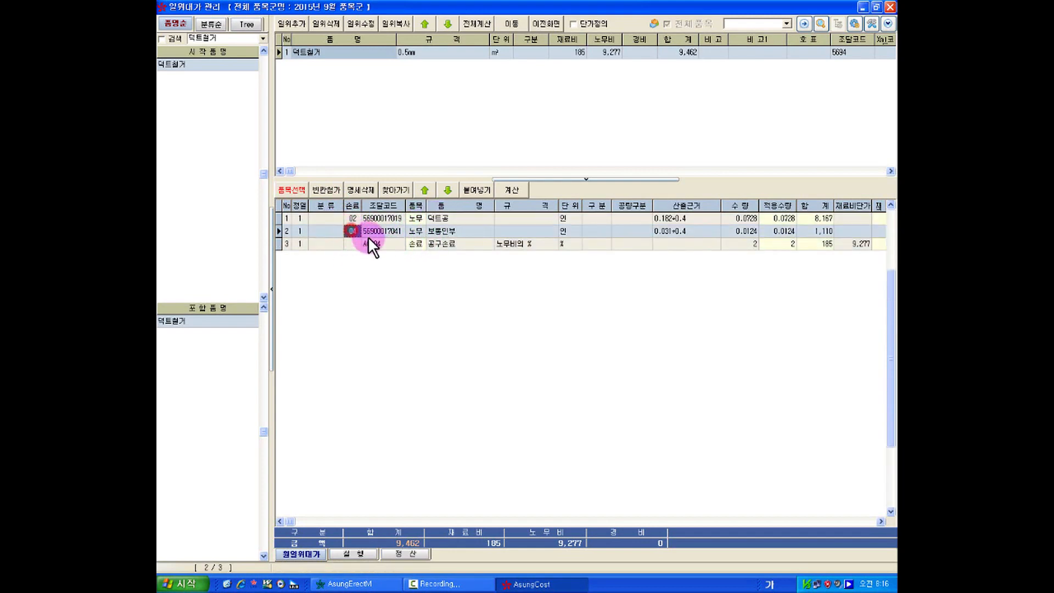
Reduce the 공구손료 row's 조달코드 to A02, recalculate the details and examine the row's 재료비금액
left_click(372, 244)
type("A02")
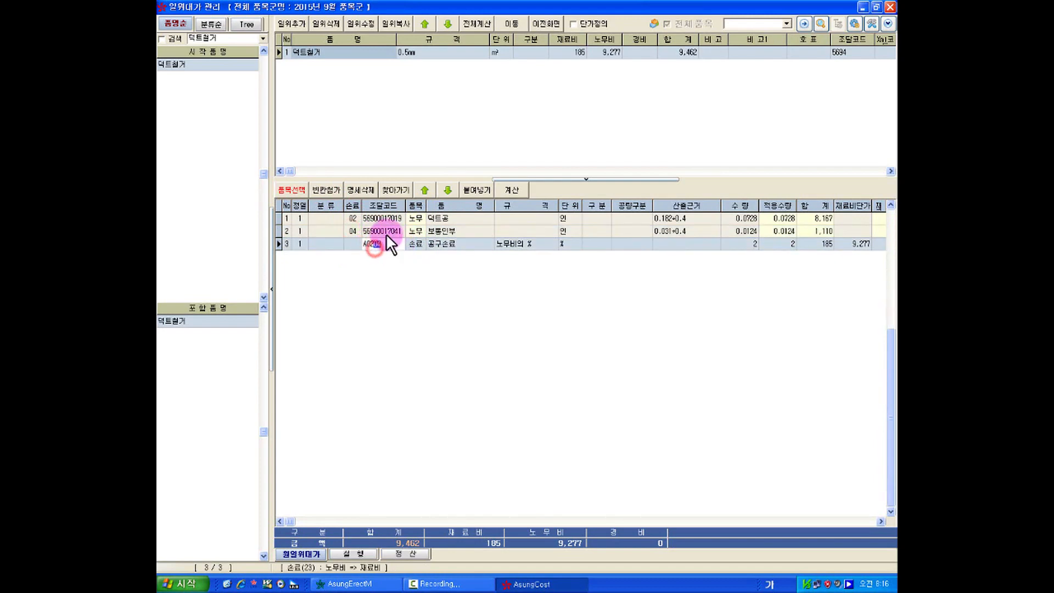
key("Tab")
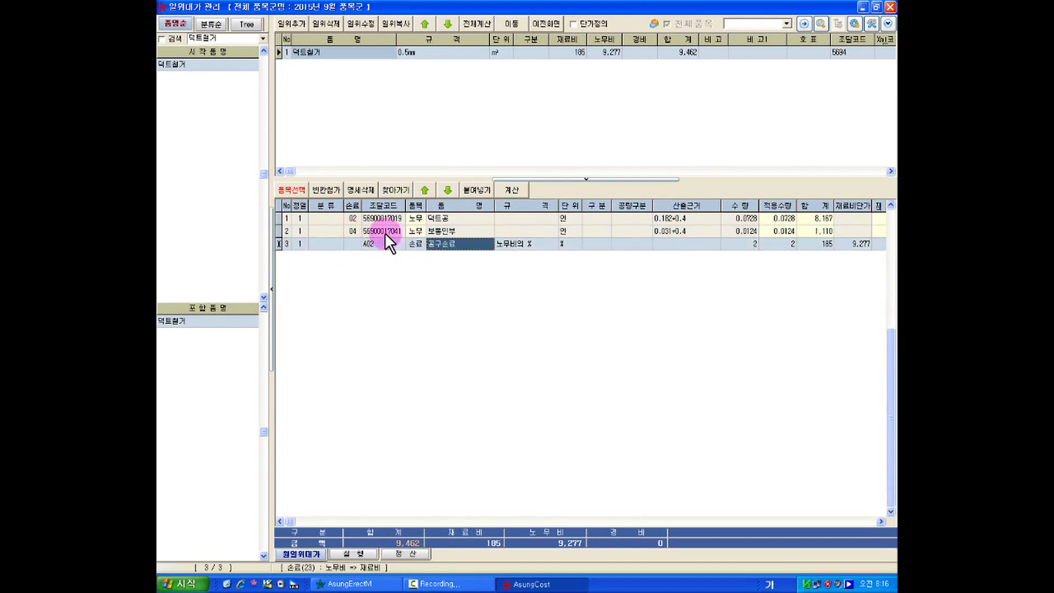
left_click(511, 191)
left_click_drag(880, 521, 880, 520)
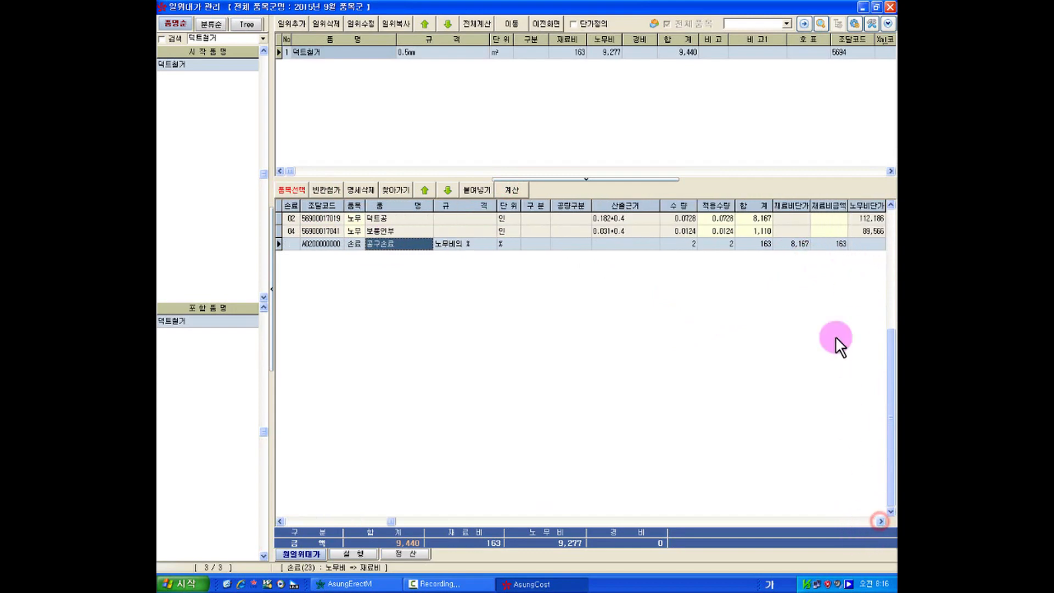
left_click(835, 243)
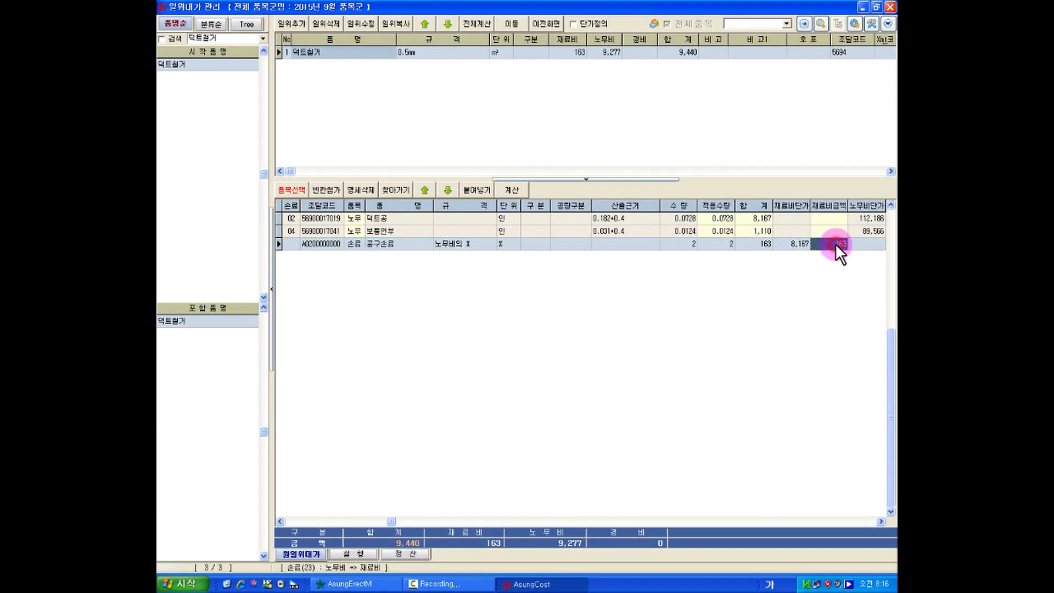
left_click(313, 243)
left_click(301, 243)
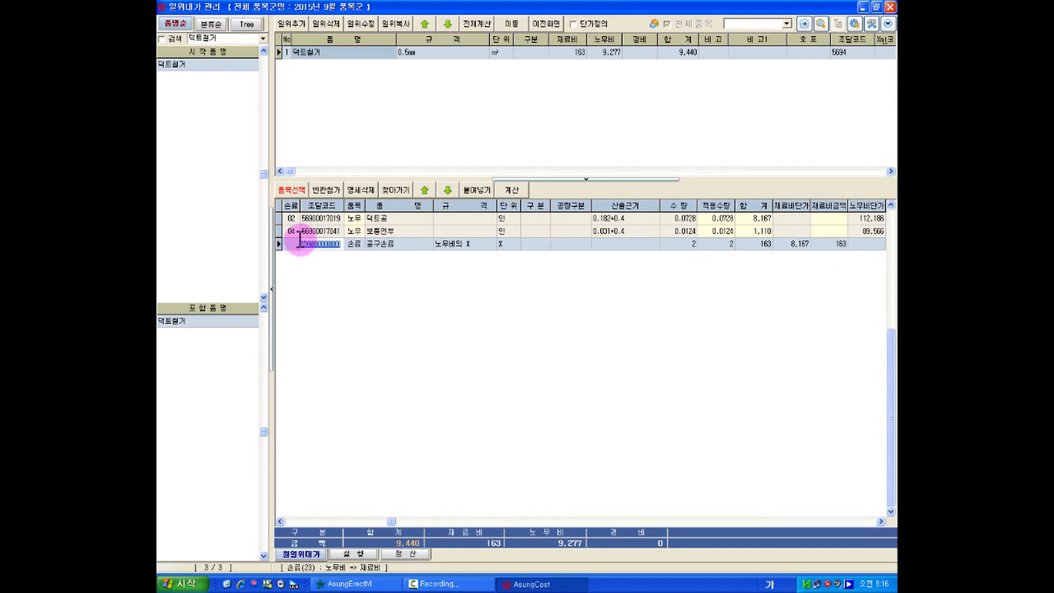
Re-enter 04 as the 손료 value of the 보통인부 row
left_click(292, 233)
type("02")
key("Return")
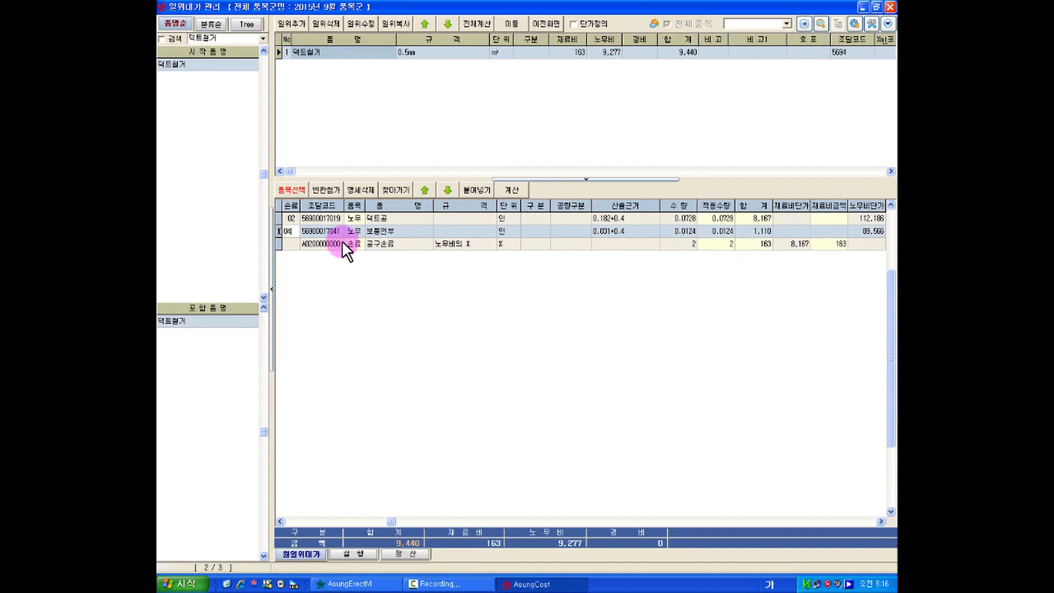
Set the 공구손료 row's 조달코드 to A0204, recalculate and check the labour amounts against its 재료비금액
left_click(315, 241)
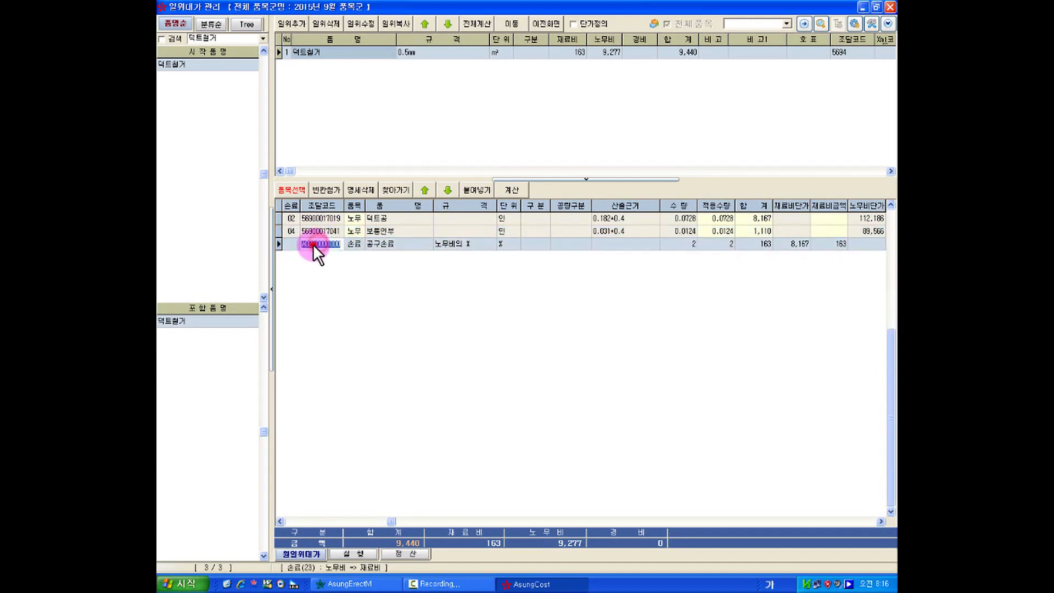
left_click_drag(313, 244, 372, 248)
type("04")
key("Return")
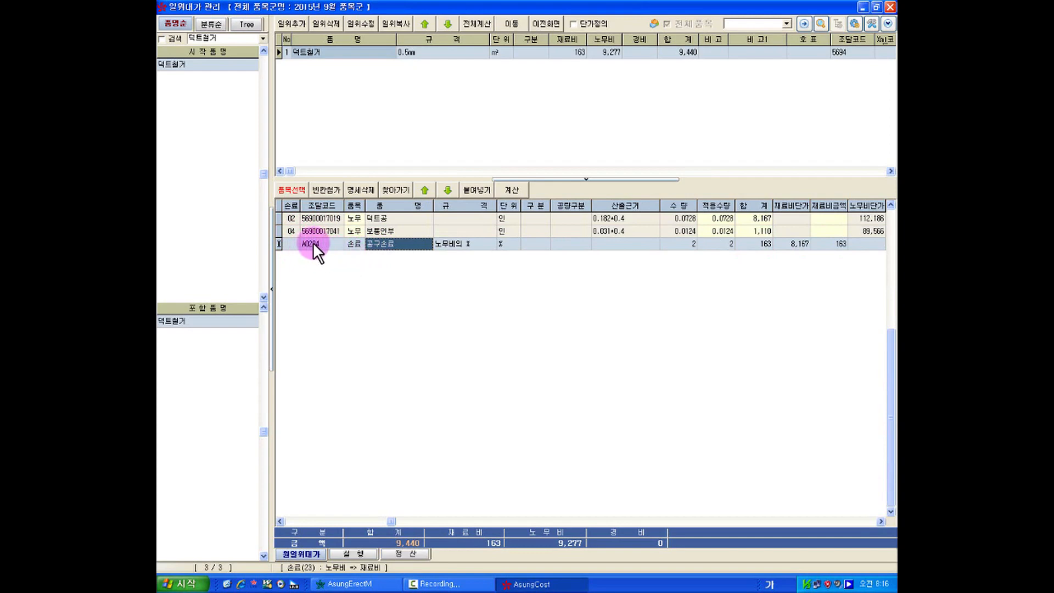
left_click(512, 189)
left_click(862, 220)
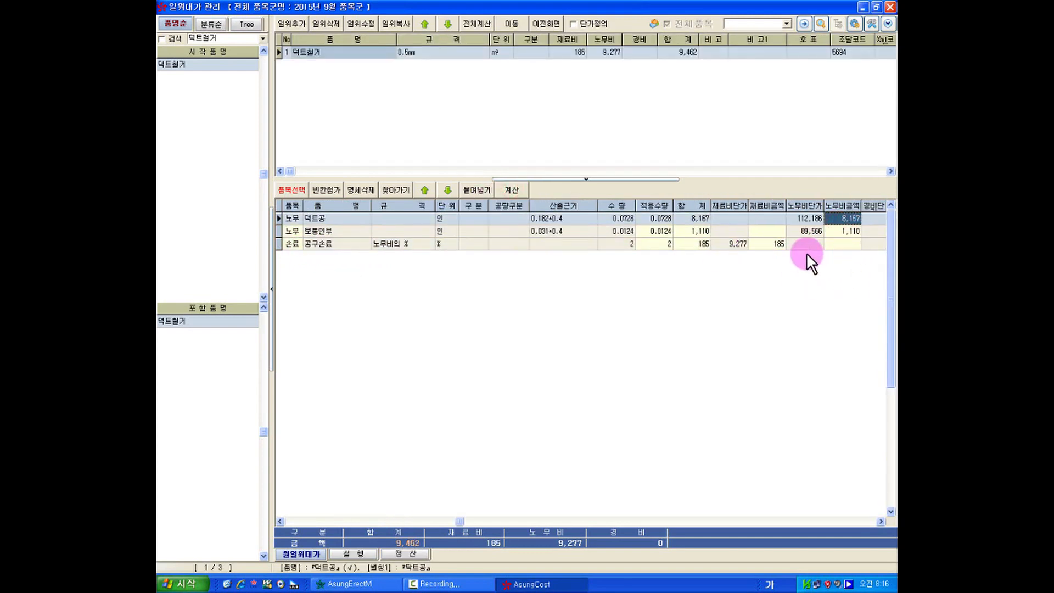
left_click(836, 232)
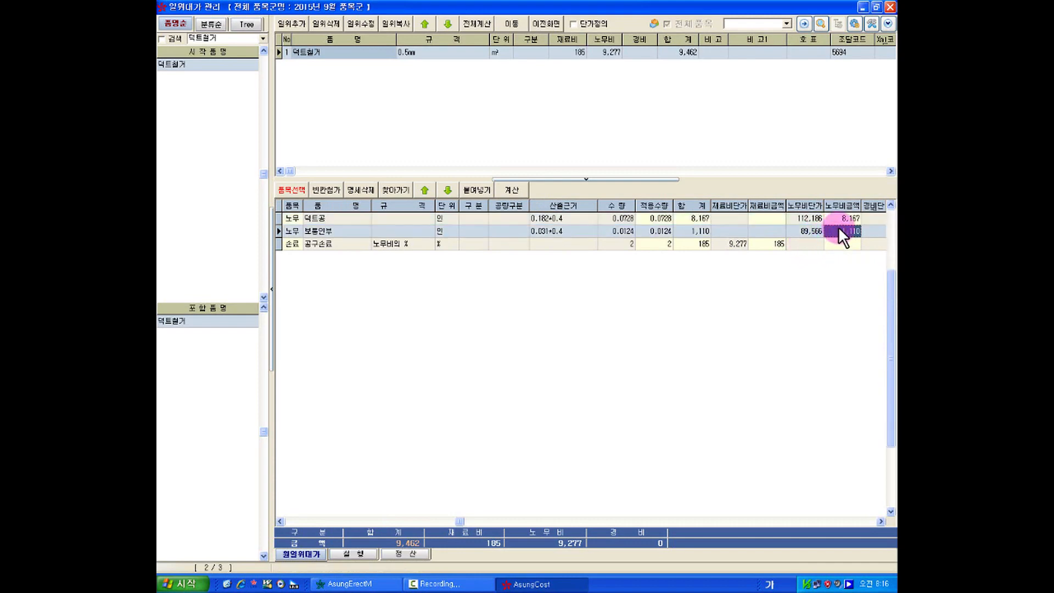
left_click(768, 245)
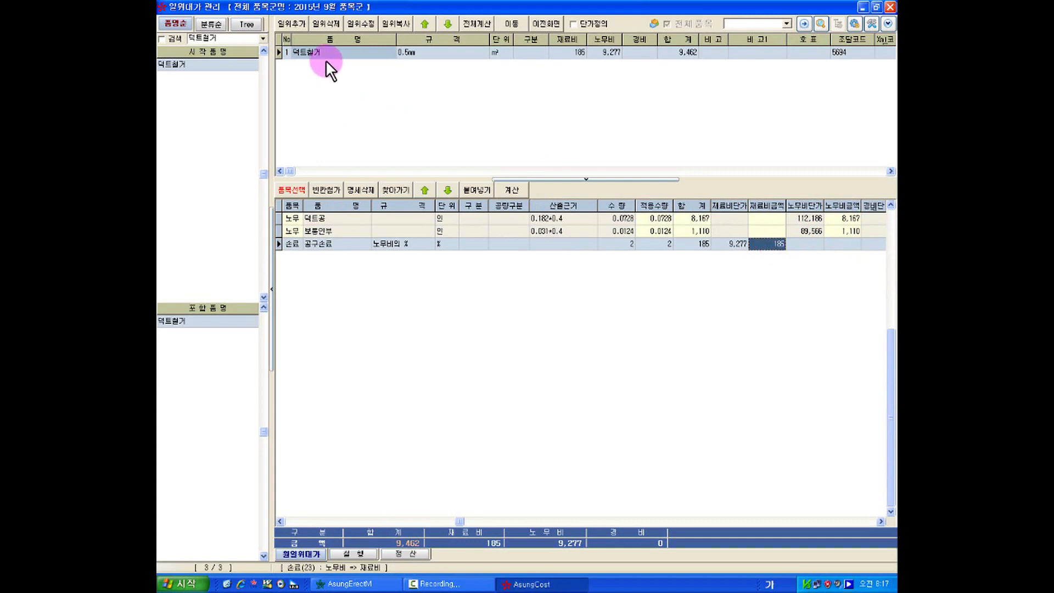
left_click(410, 52)
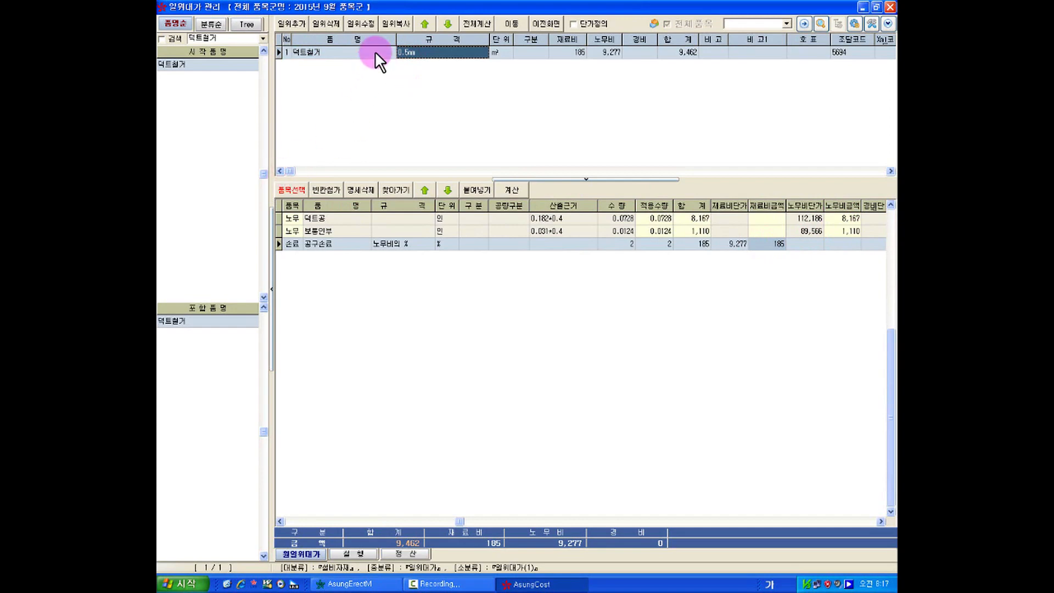
left_click(332, 521)
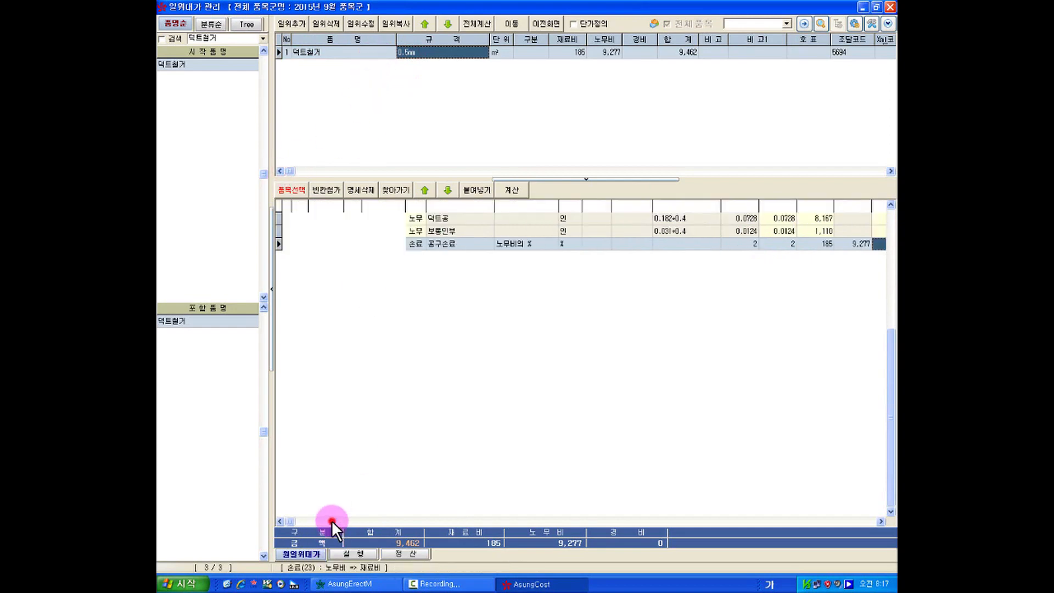
left_click(299, 26)
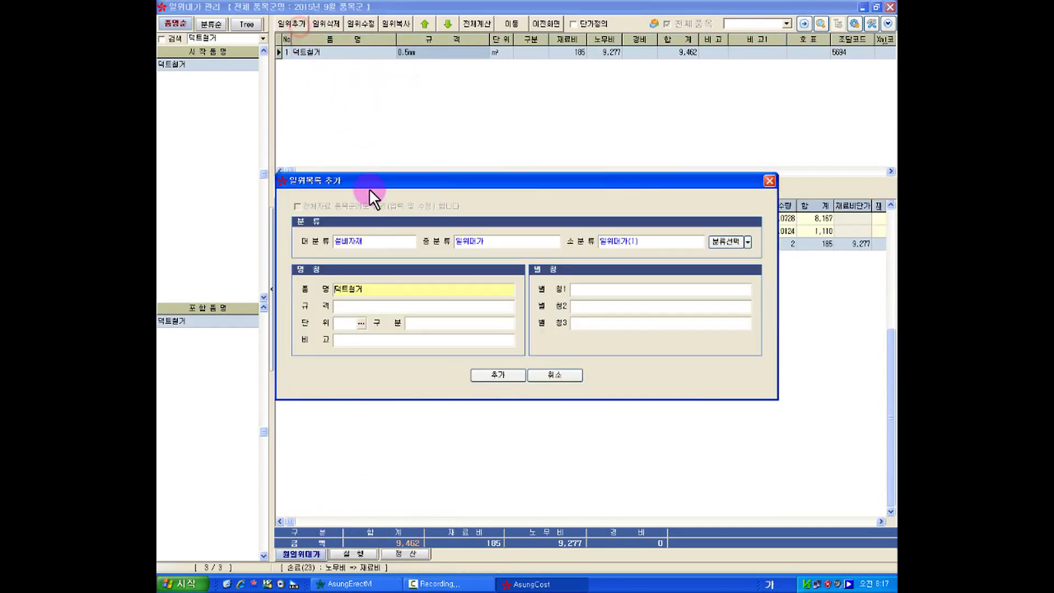
left_click(546, 371)
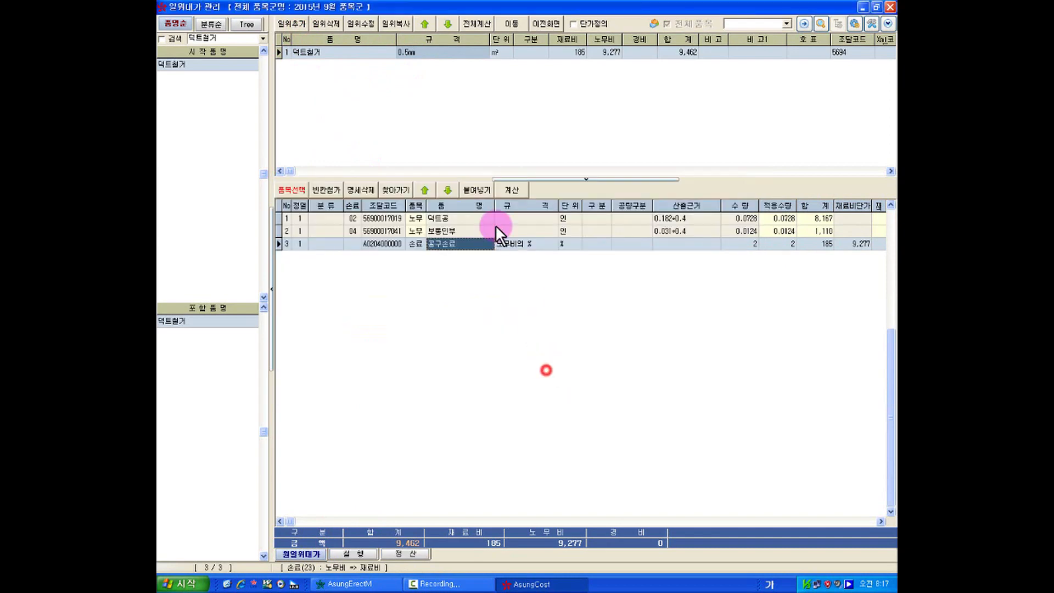
Copy the 0.5mm 덕트철거 unit-price item as a new item with the 규격 0.6mm
left_click(422, 84)
left_click(424, 52)
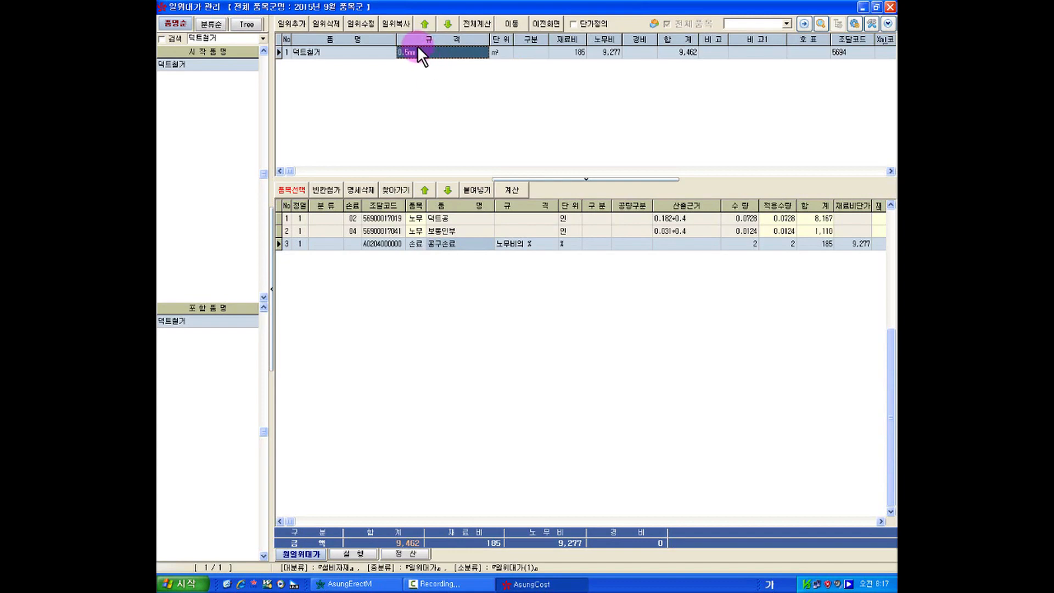
left_click(400, 25)
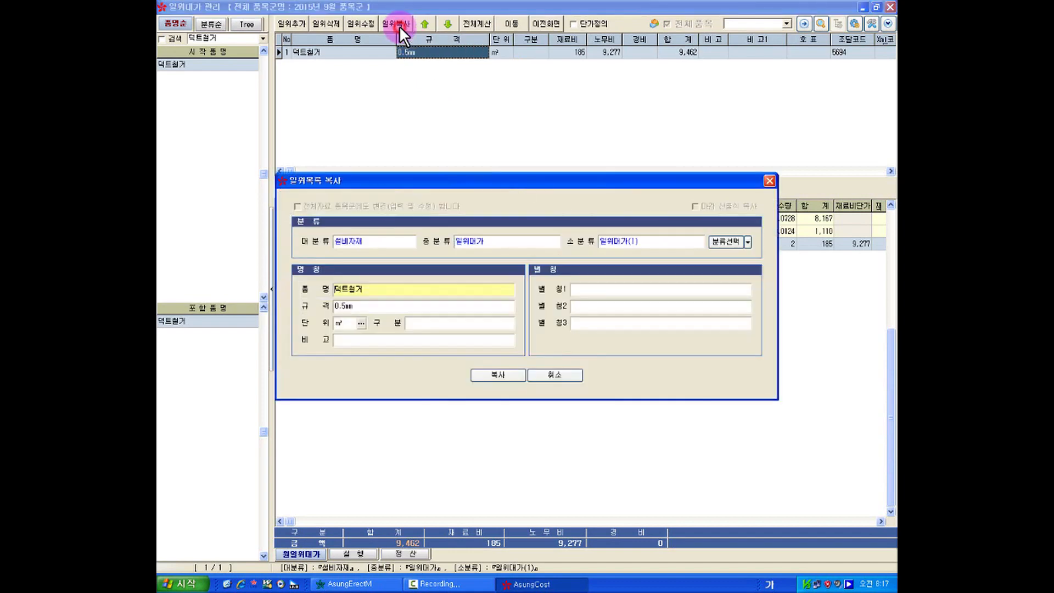
left_click(343, 308)
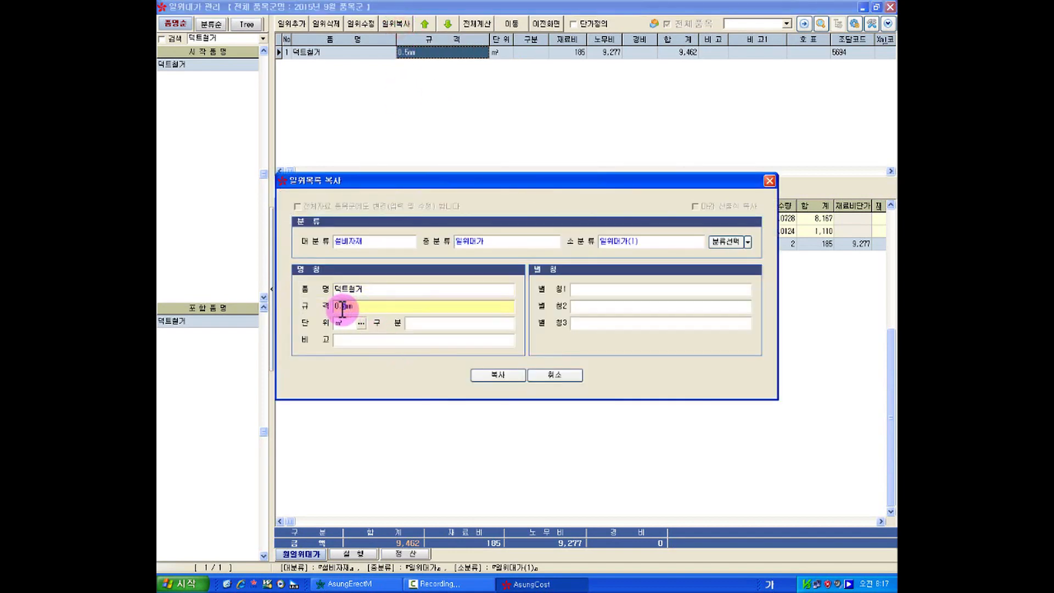
type("6")
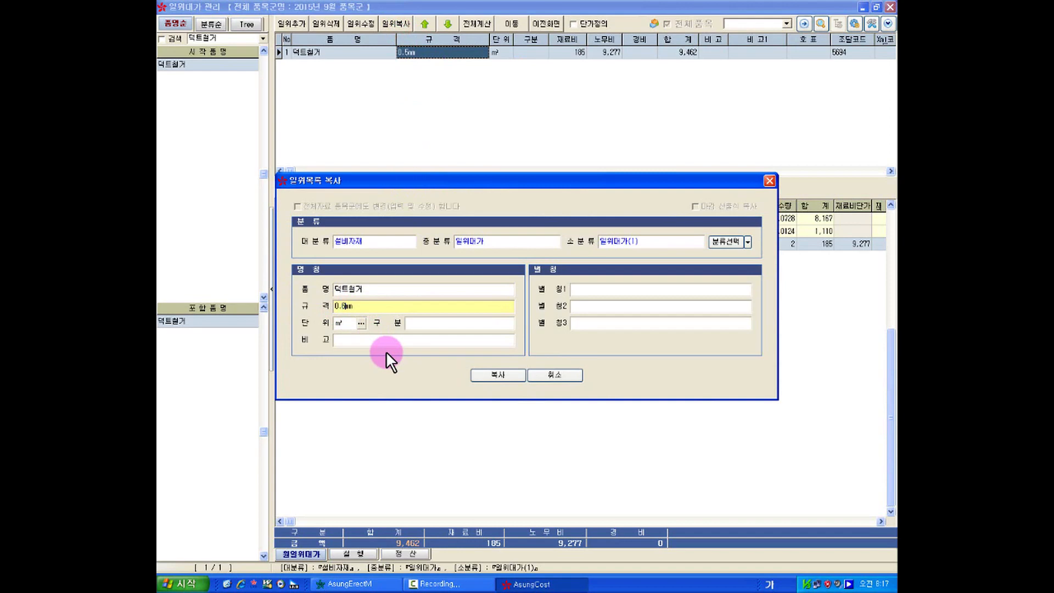
left_click(493, 371)
left_click(506, 323)
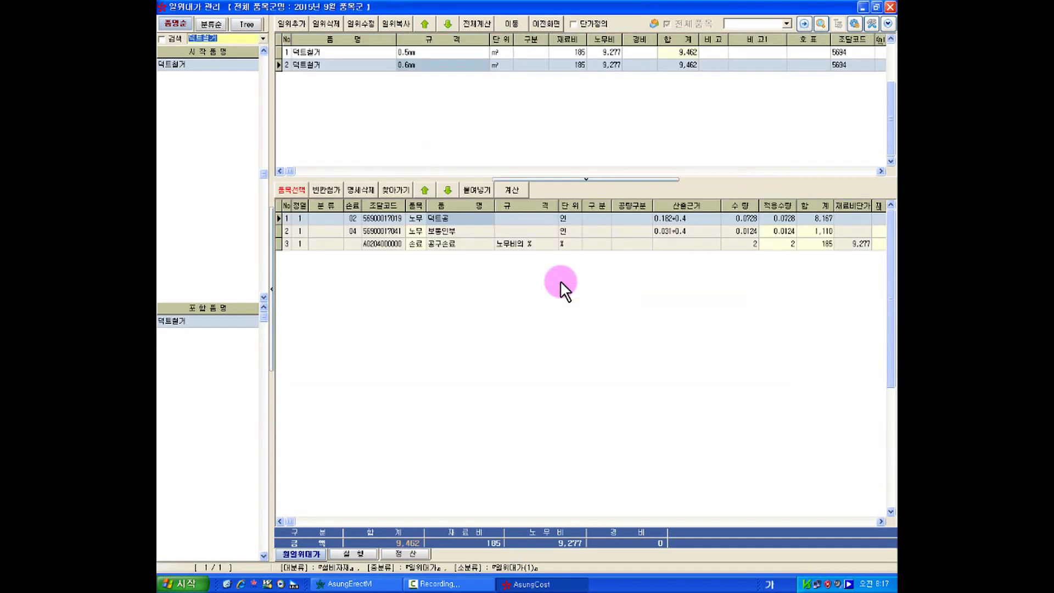
Set the 덕트공 row's 산출근거 in the 0.6mm 덕트철거 item to 0.171*0.4
left_click(667, 219)
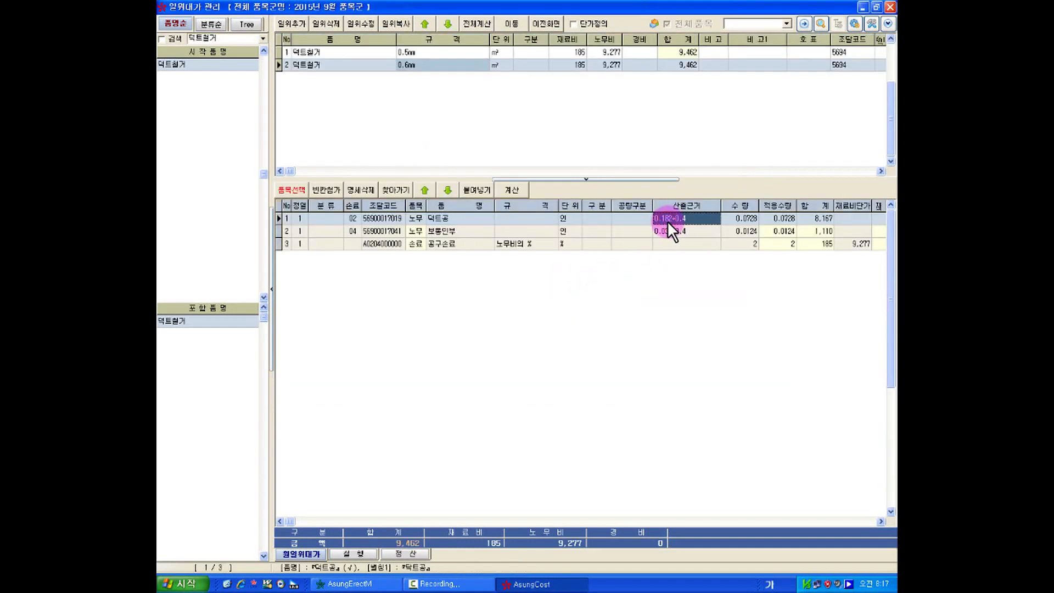
left_click(667, 219)
double_click(664, 218)
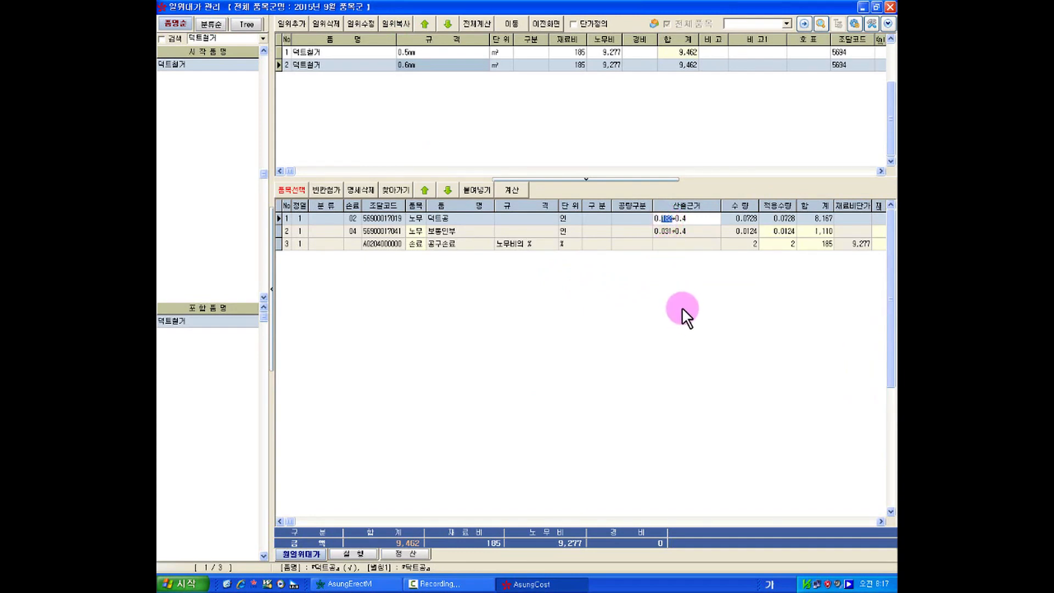
type("171")
key("Return")
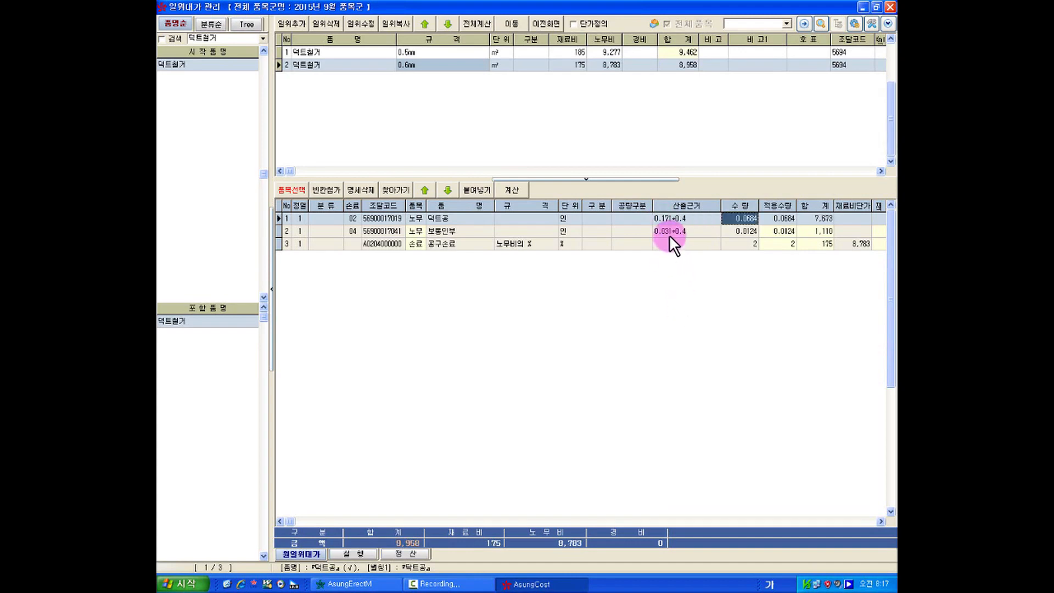
Set the 보통인부 row's 산출근거 in the 0.6mm item to 0.029*0.4 and recalculate the details
left_click(670, 233)
left_click(668, 233)
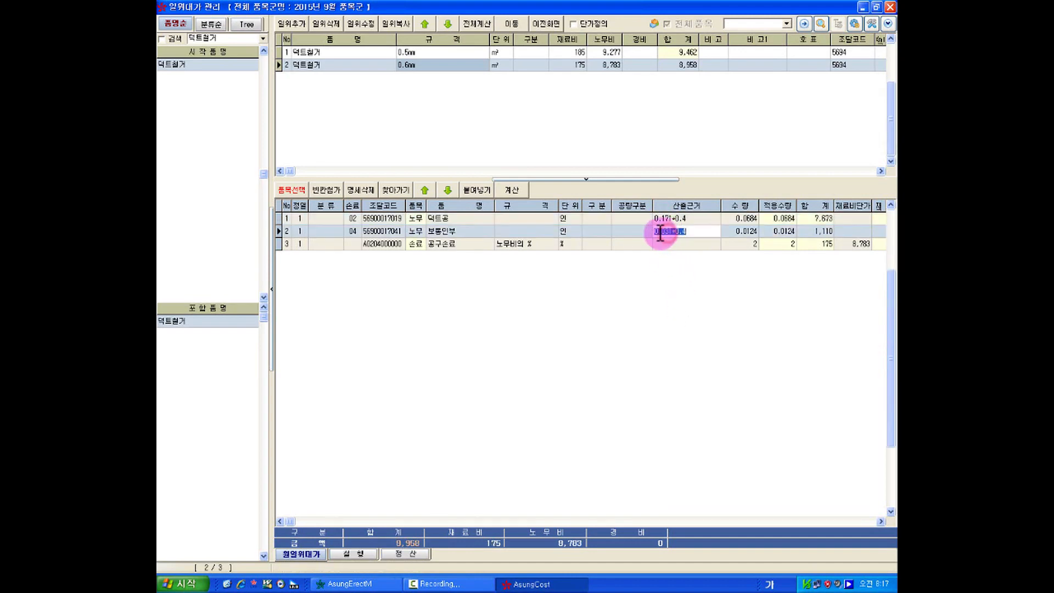
double_click(665, 231)
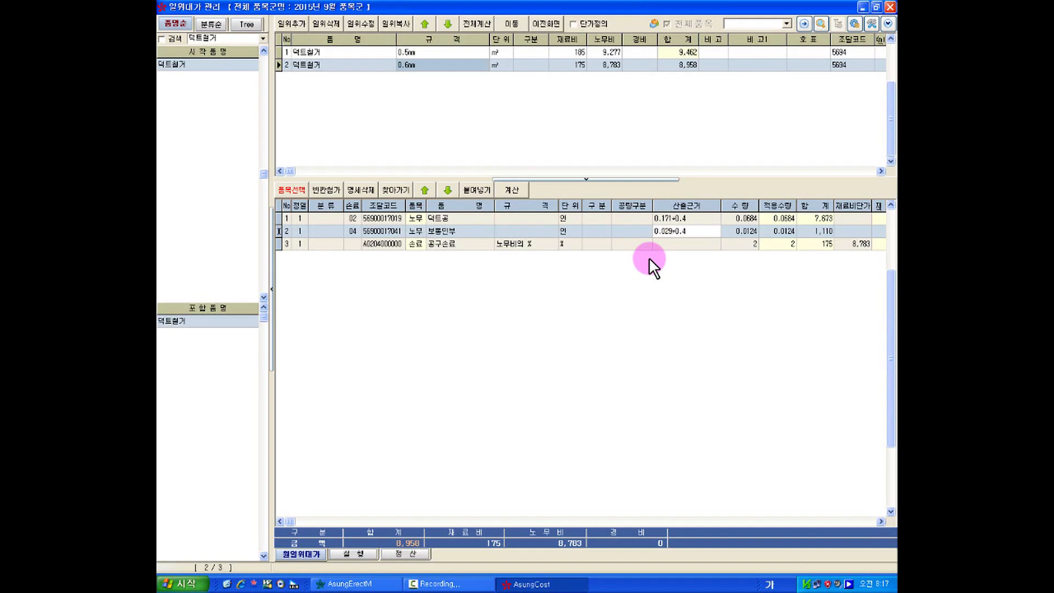
type("29")
key("Return")
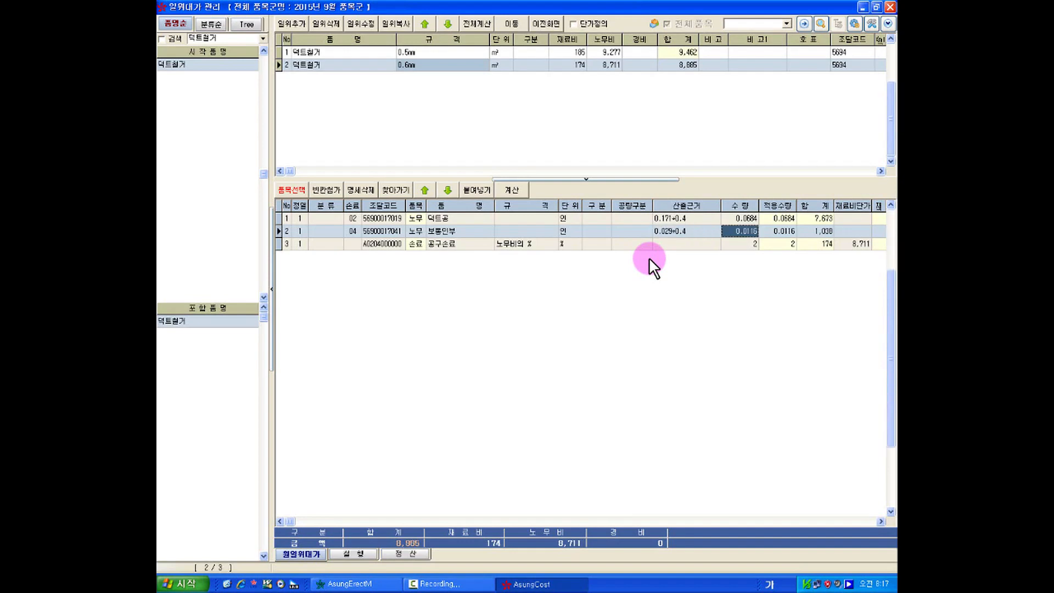
left_click(511, 192)
Copy the 0.6mm 덕트철거 item as a new item with the 규격 0.8mm
left_click(396, 25)
left_click(345, 307)
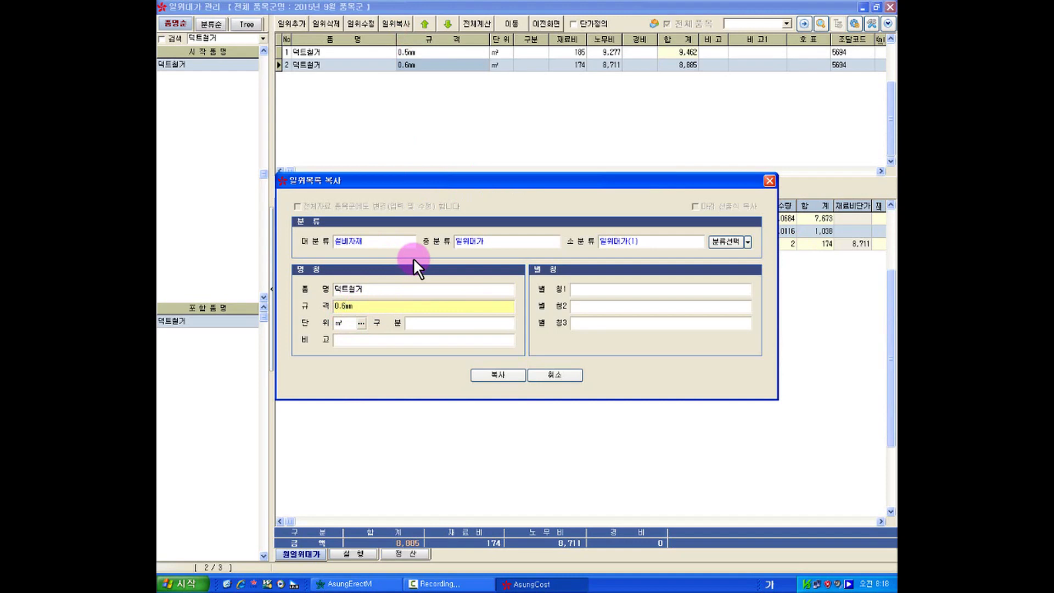
key("BackSpace")
type("8")
left_click(500, 374)
left_click(503, 327)
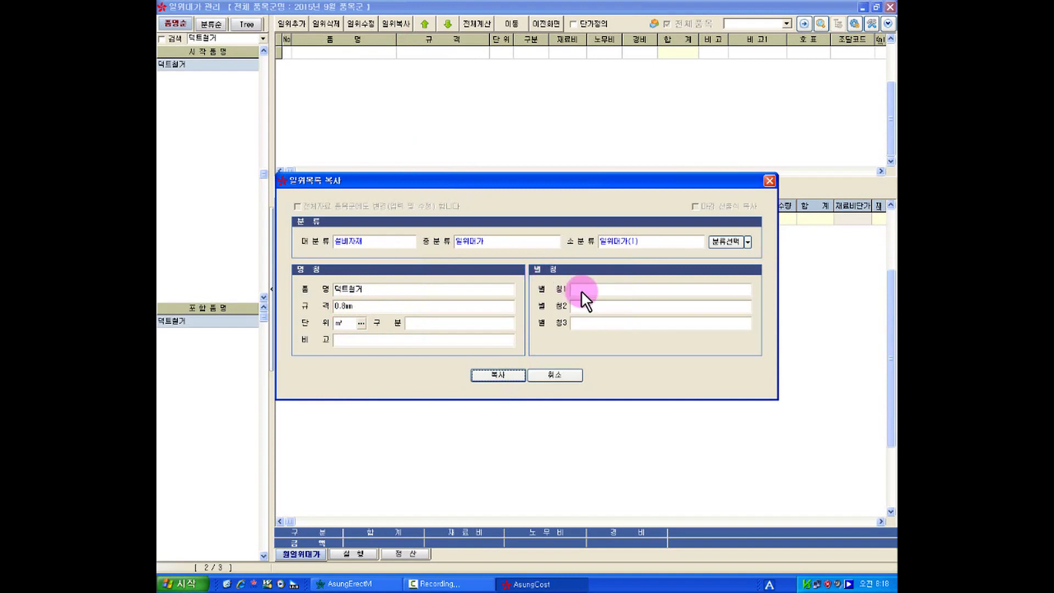
In the 0.8mm item, set the 산출근거 to 0.179*0.4 for 덕트공 and 0.03*0.4 for 보통인부
left_click(668, 223)
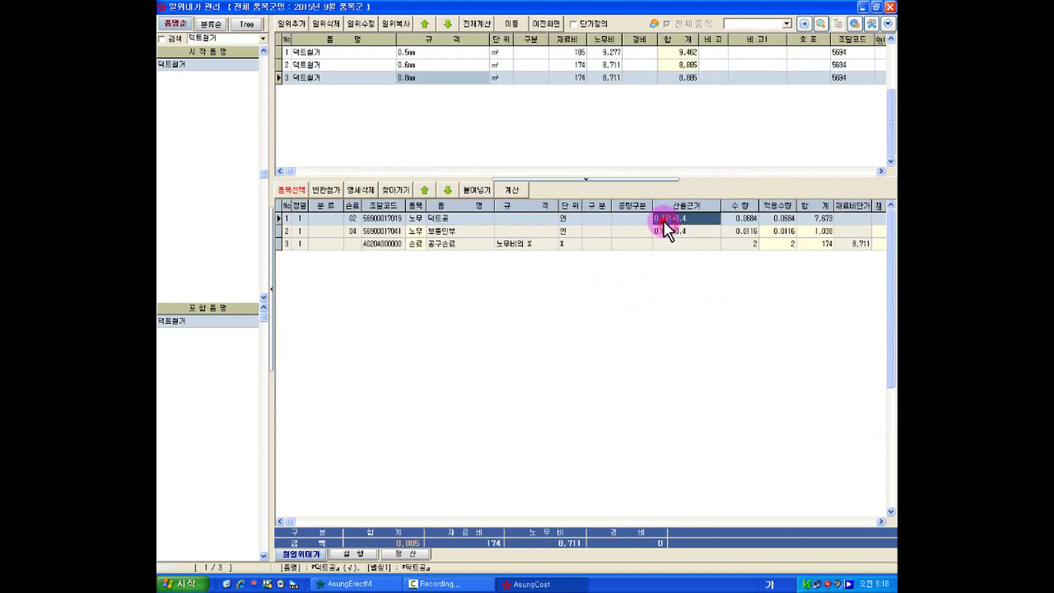
left_click(663, 220)
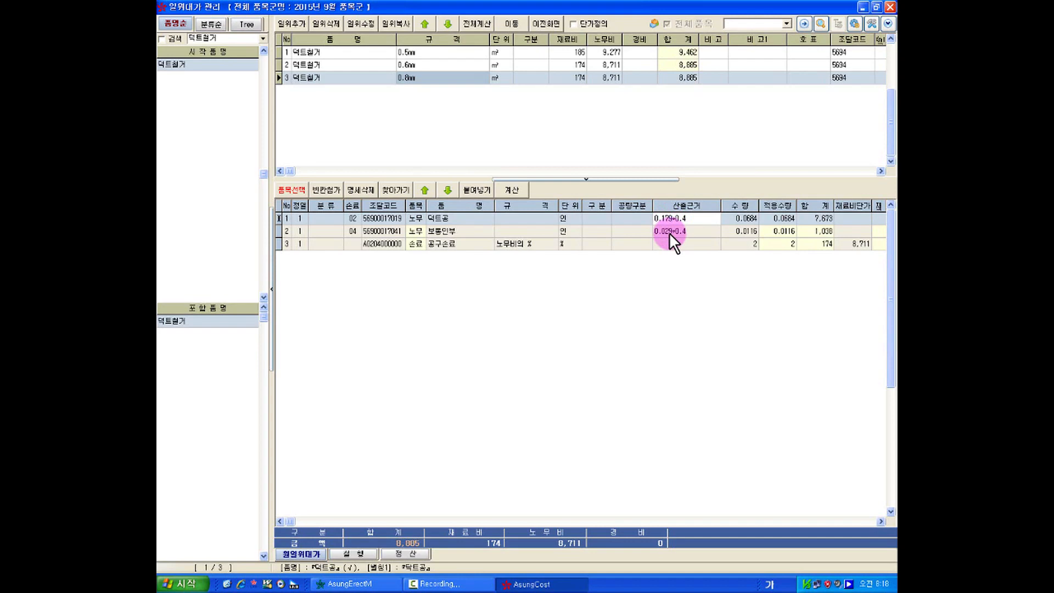
left_click(671, 232)
left_click(665, 230)
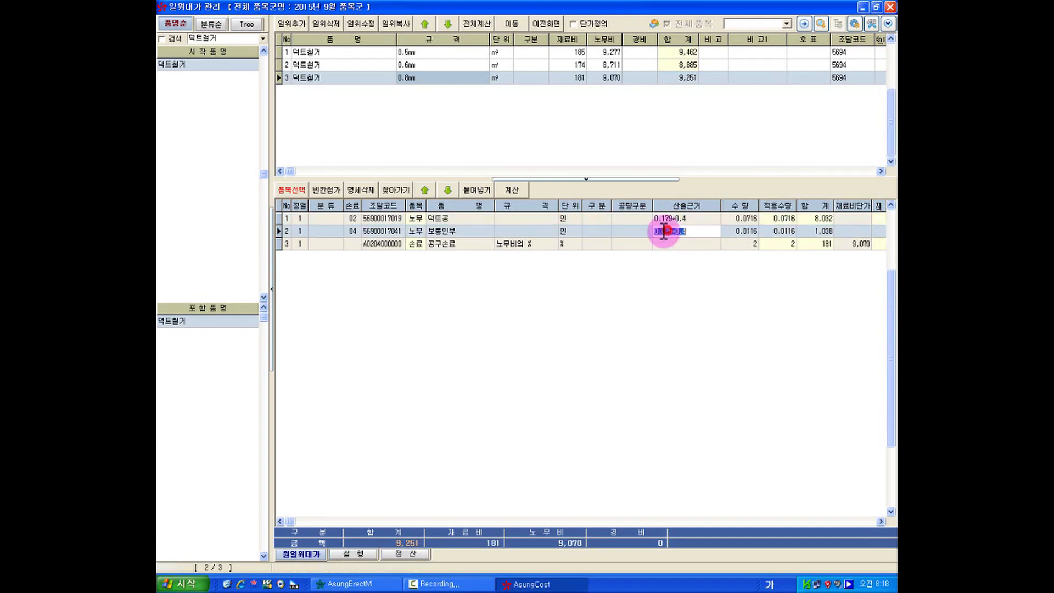
left_click_drag(662, 231, 672, 229)
key("Return")
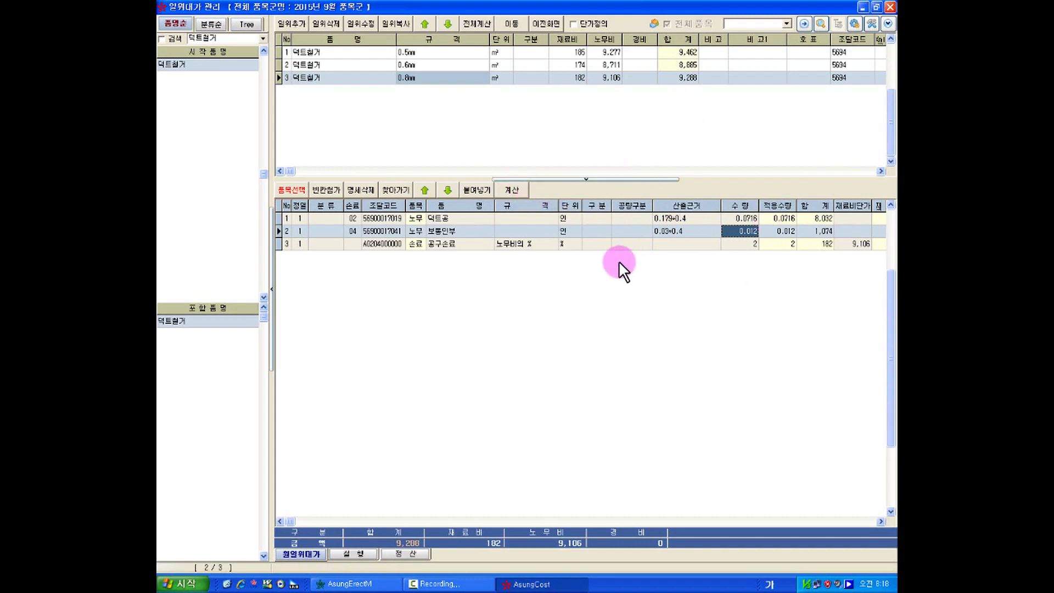
Review the details of the 0.5mm, 0.6mm and 0.8mm 덕트철거 items one after another
left_click(417, 51)
left_click(421, 65)
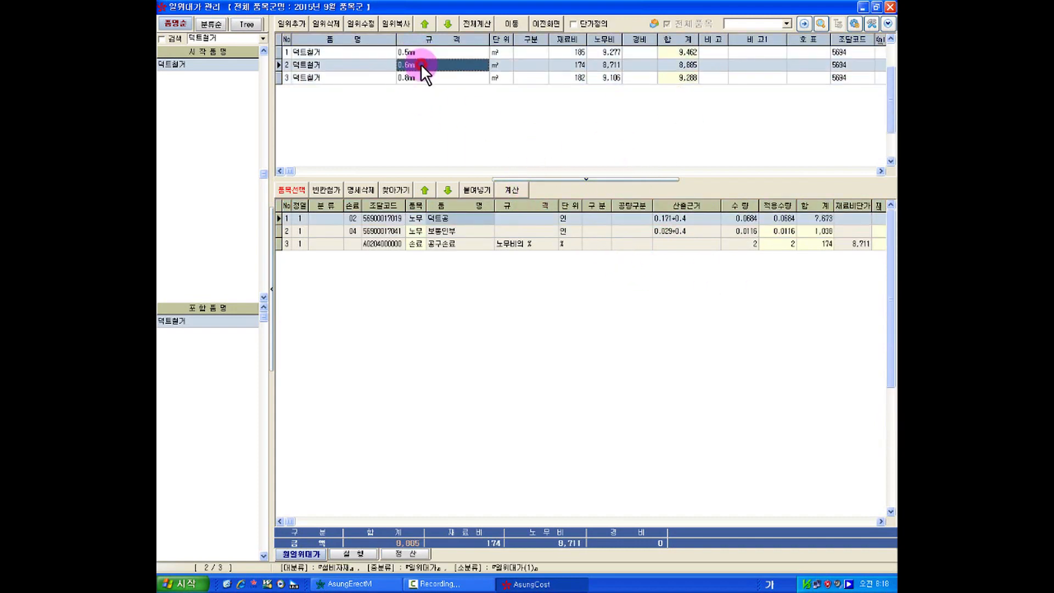
left_click(425, 79)
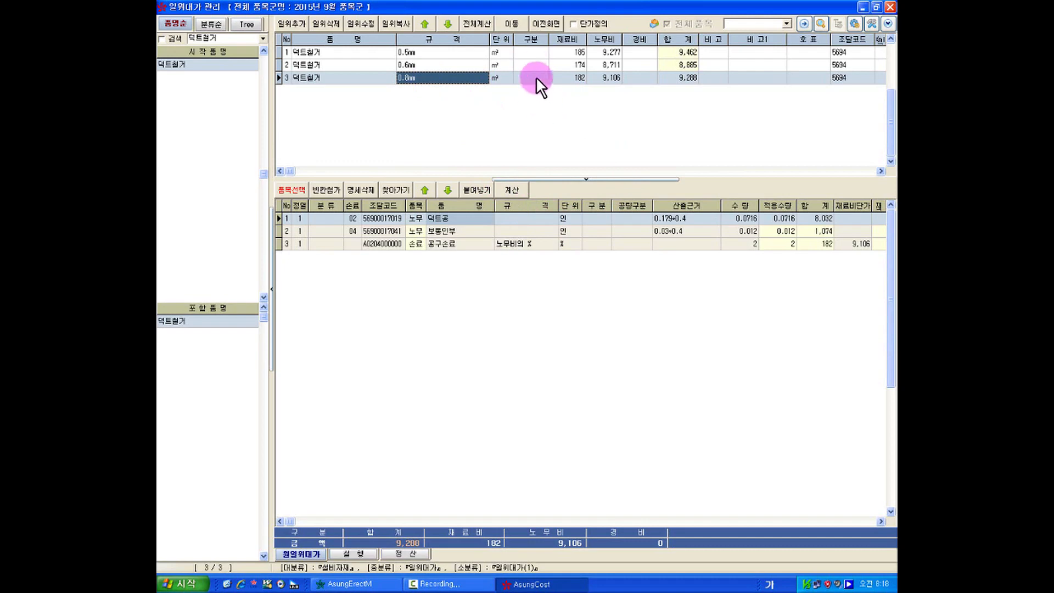
Return to the Erect 도급물량관리 screen and open the 덕트산출 sheet of 덕트공사
left_click(553, 26)
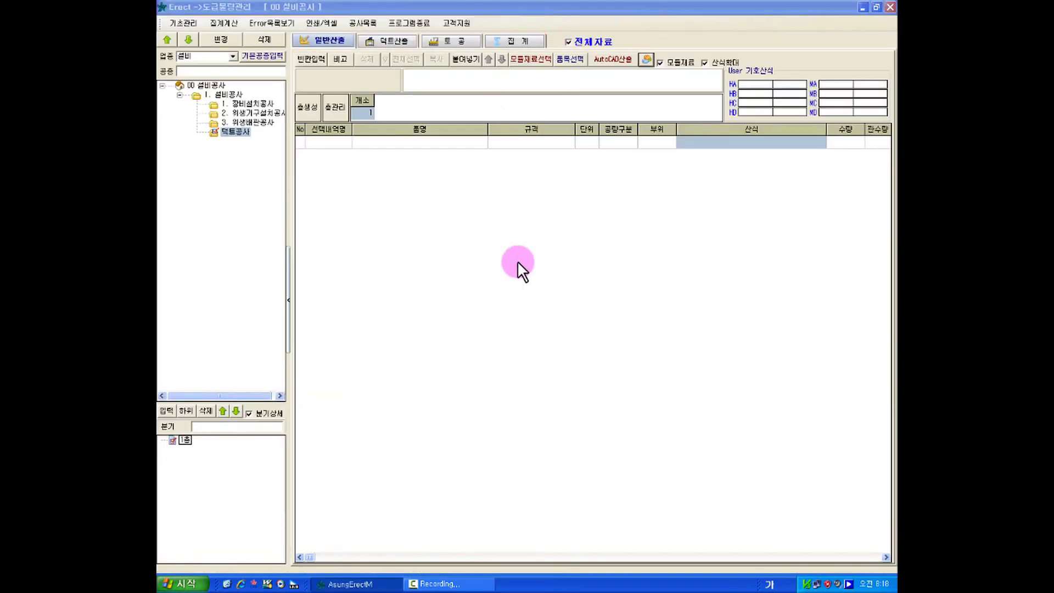
left_click(380, 45)
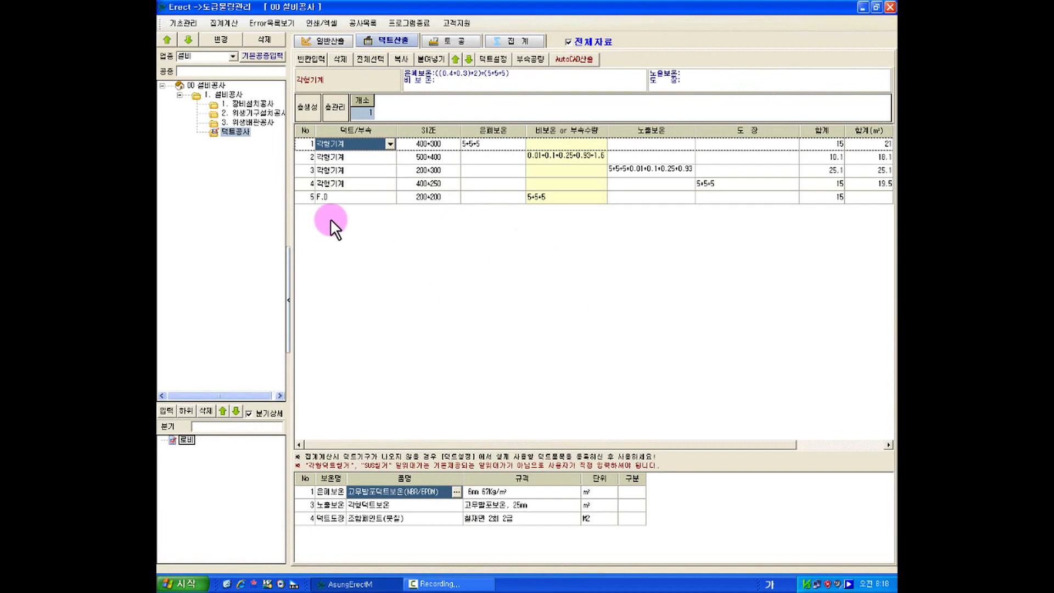
left_click(495, 91)
left_click(389, 201)
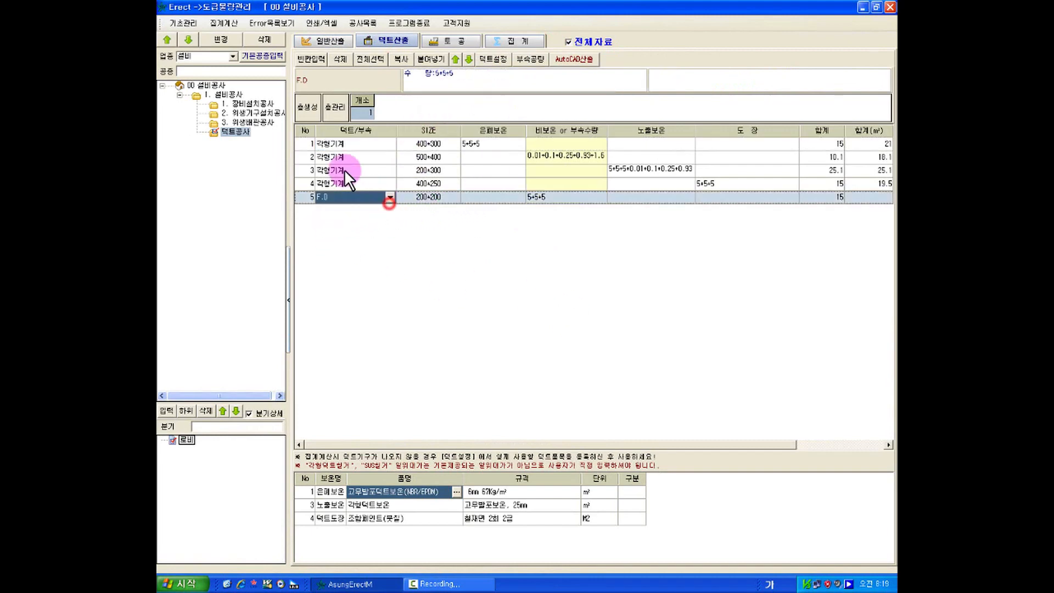
Add a blank row below the F.D row and set its 덕트/부속 to 각형덕트철거
left_click(312, 59)
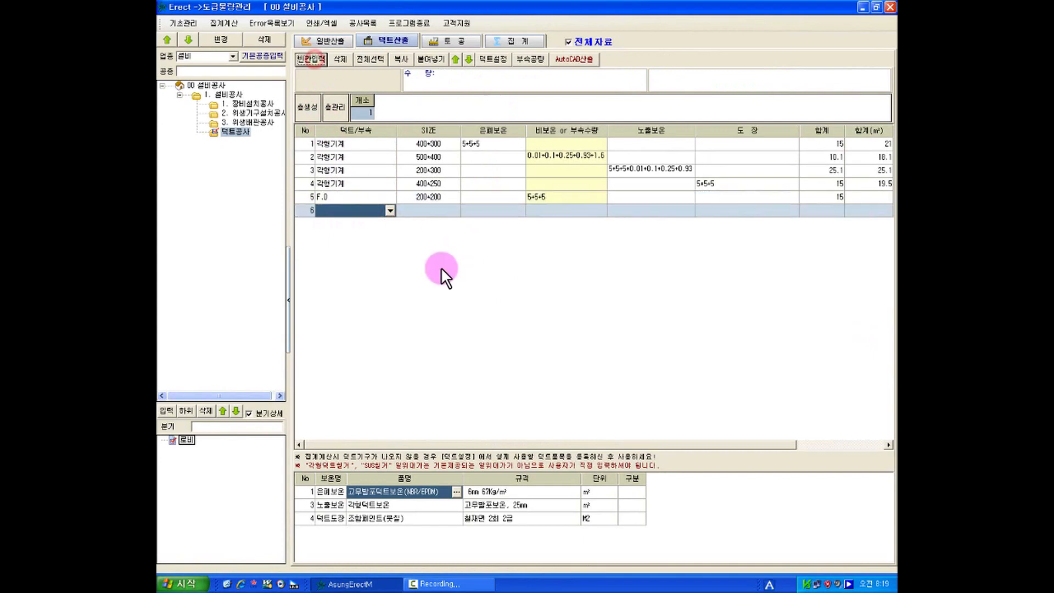
left_click(389, 210)
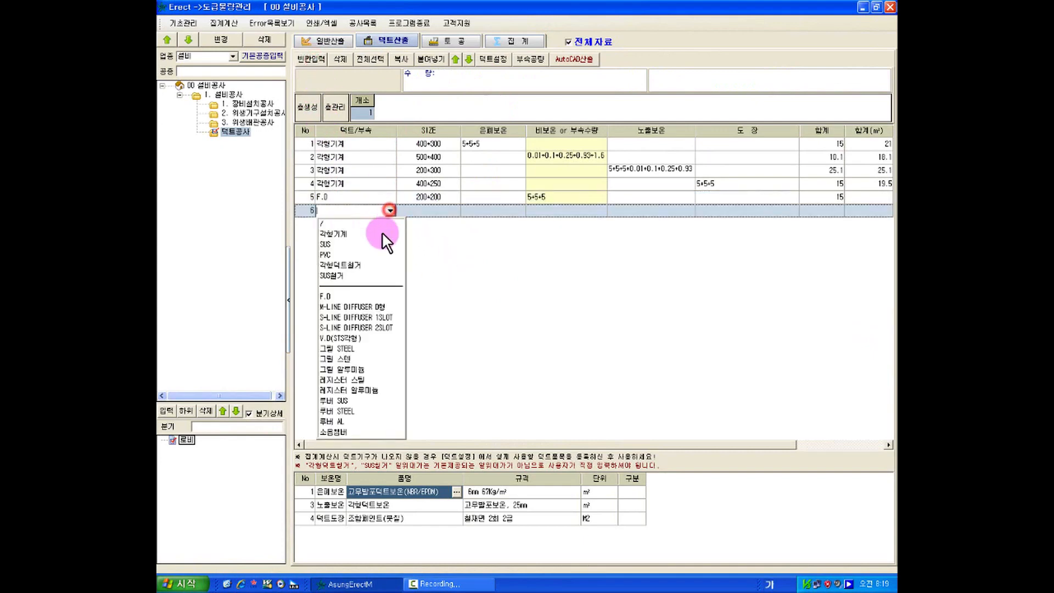
left_click(350, 265)
left_click(443, 208)
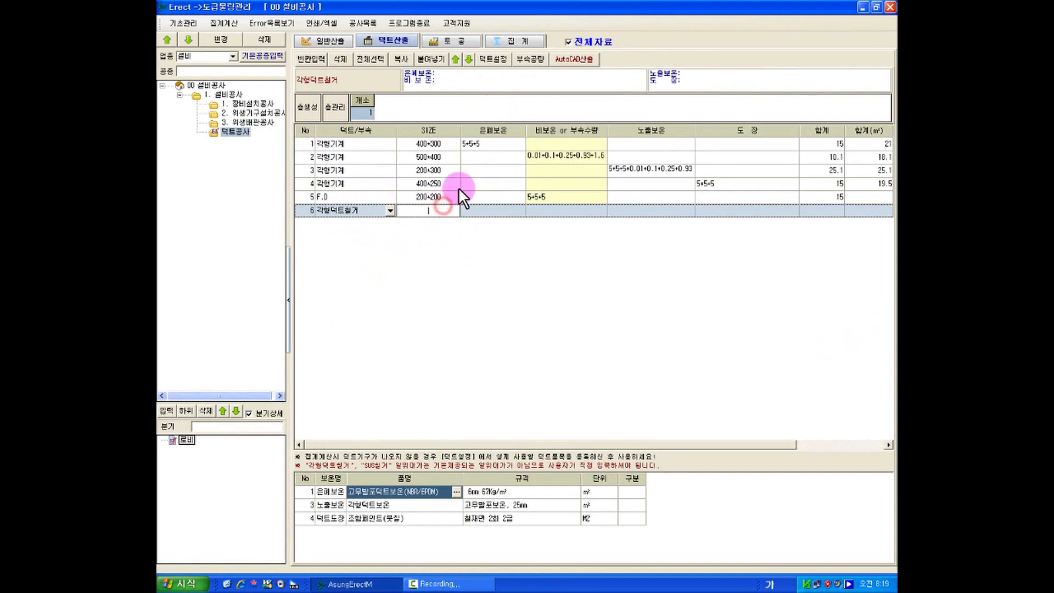
Open the 덕트설정 list and compare the size range and 적용덕트 of the first 각형덕트철거 row with the 각형기계 rows
left_click(492, 61)
left_click(448, 270)
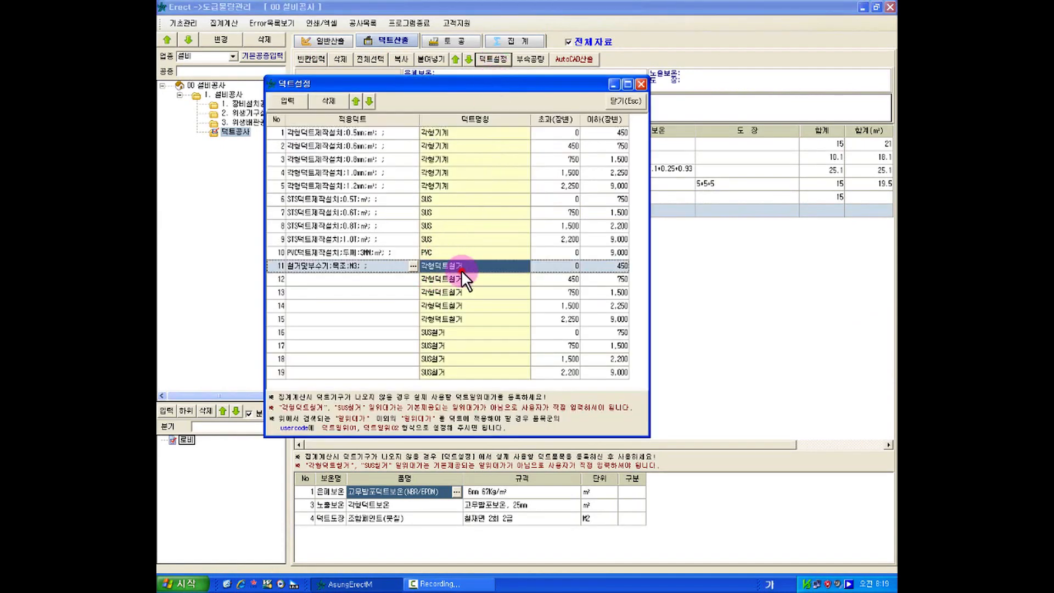
key("Tab")
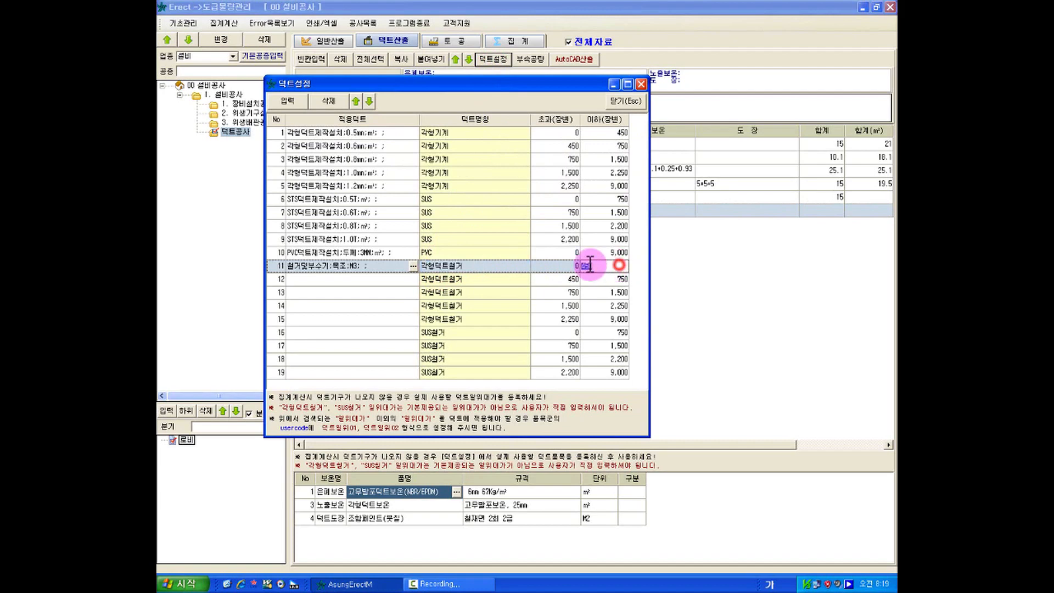
left_click(476, 268)
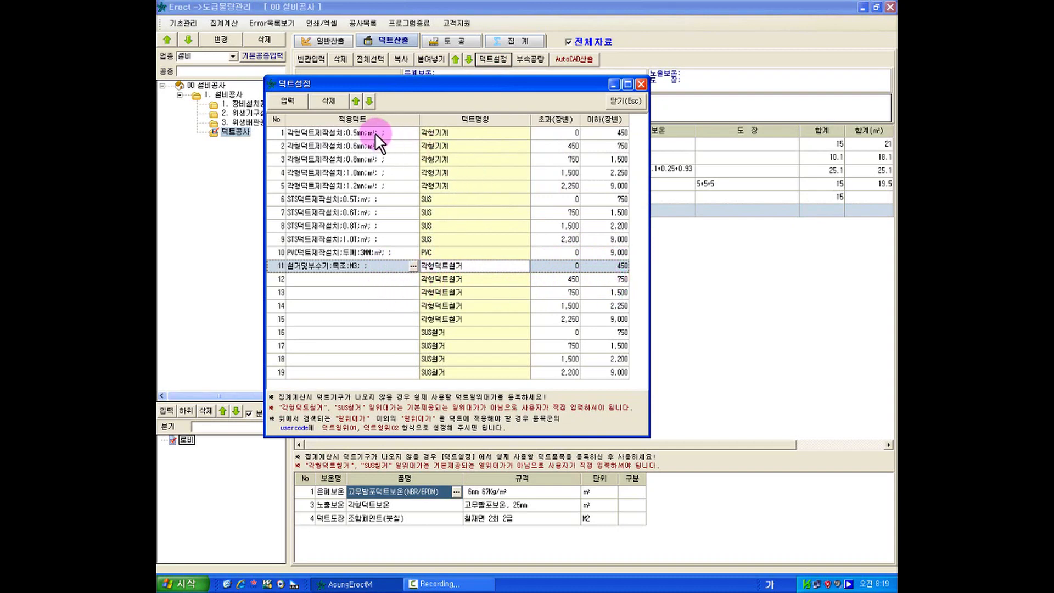
left_click(344, 130)
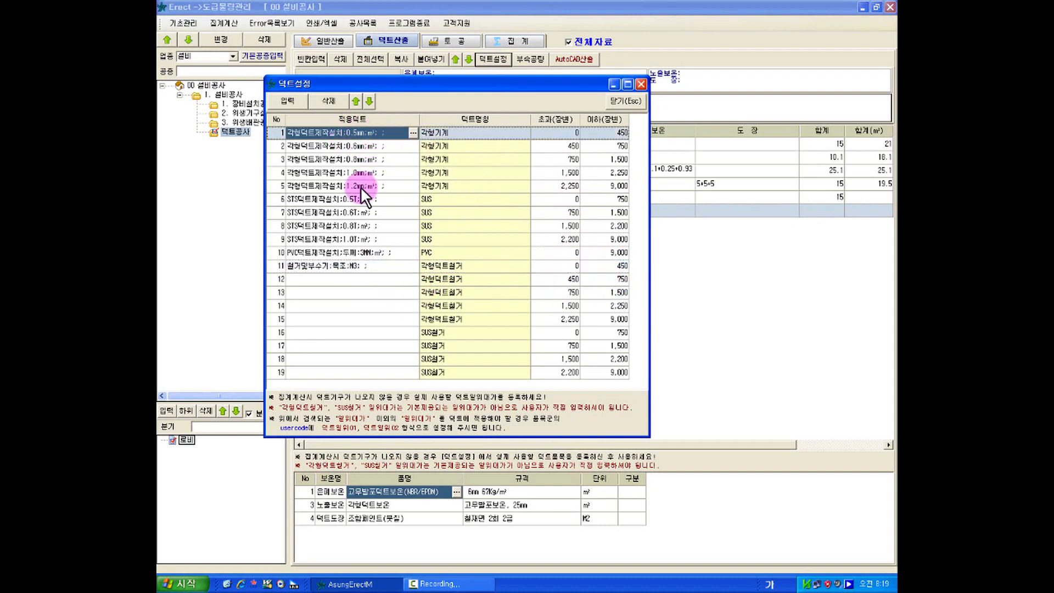
left_click(384, 266)
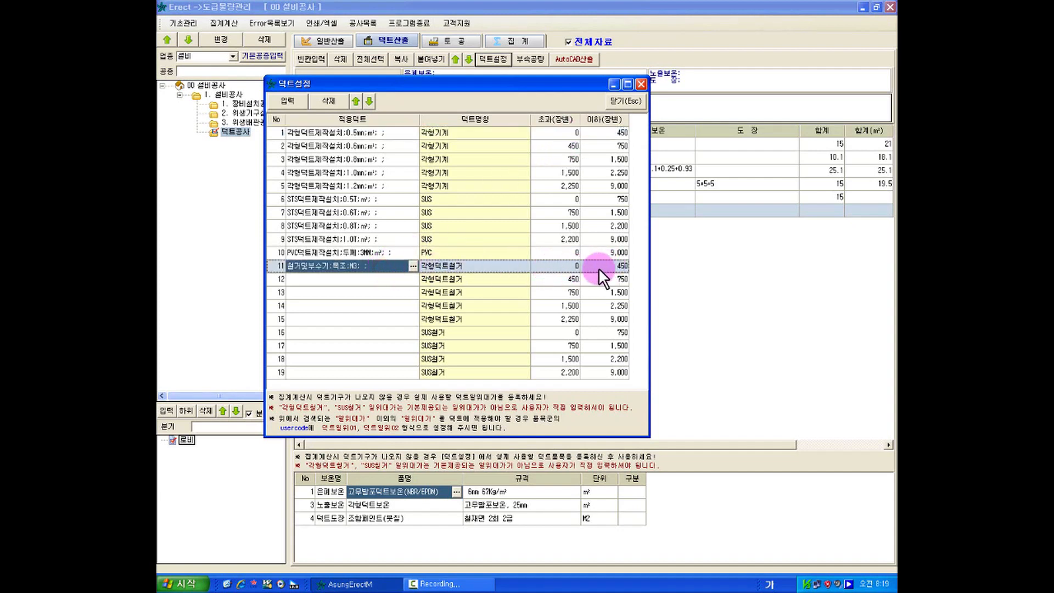
Look through the selectable duct items for the first 각형덕트철거 row, and close 덕트설정 without choosing one
left_click(412, 264)
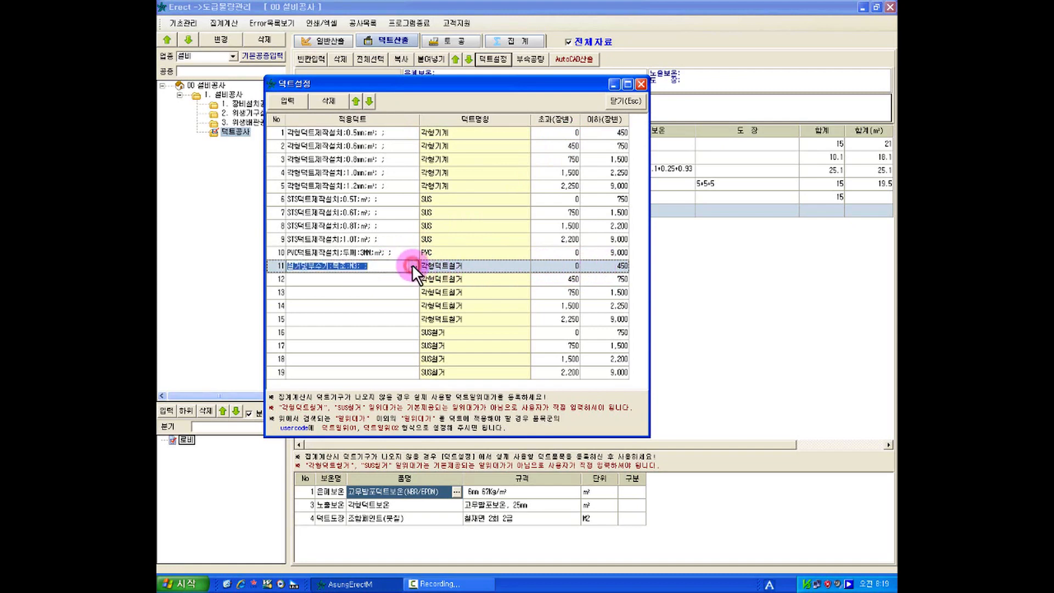
left_click(412, 265)
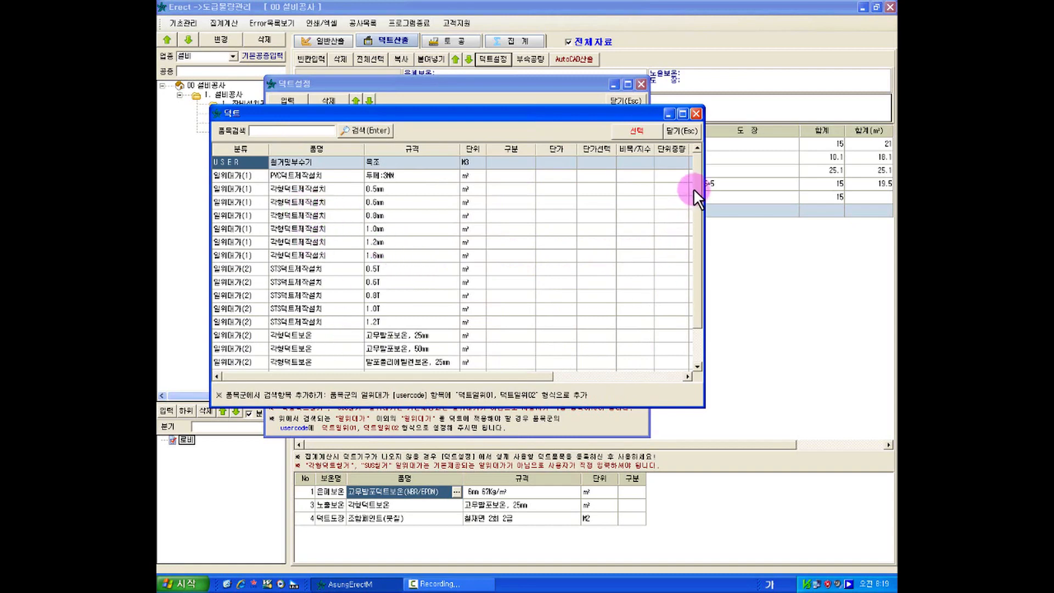
scroll(697, 189, "down", 1)
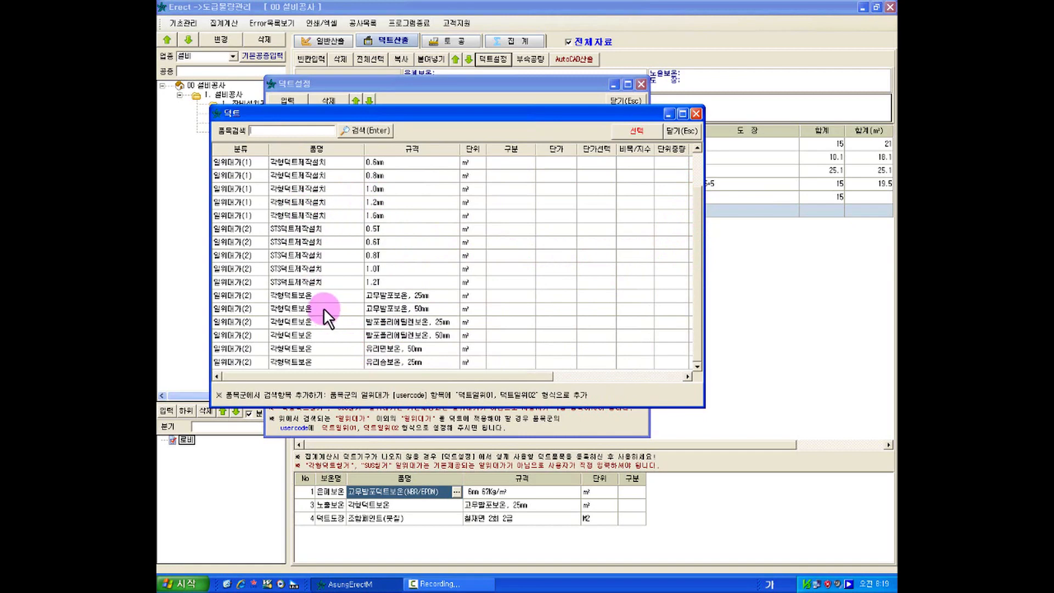
left_click(684, 137)
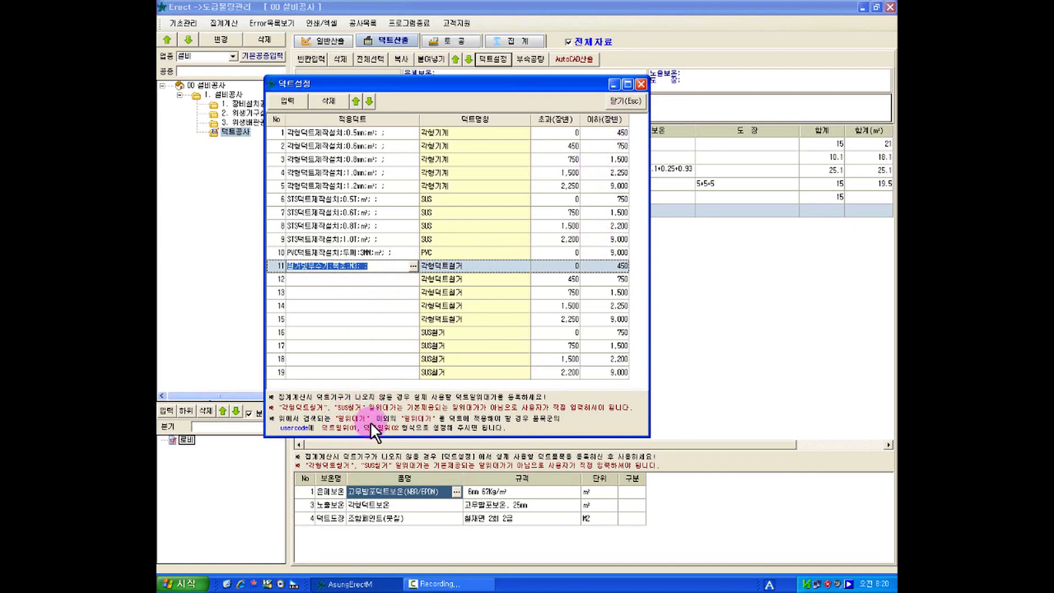
left_click(631, 99)
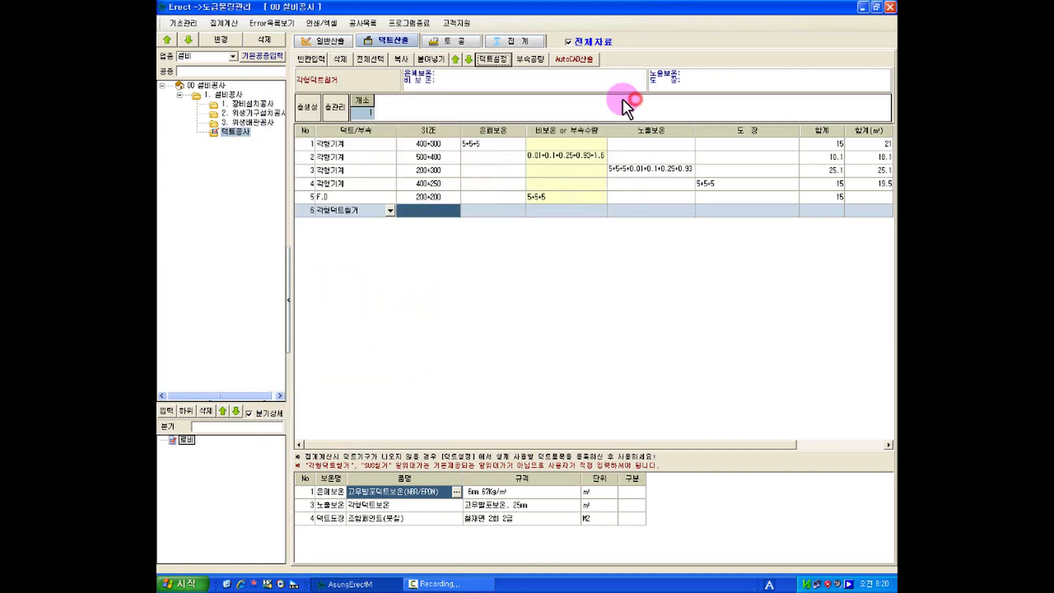
Switch to the 일반산출 sheet and open 일위대가 관리 in AsungCost
left_click(329, 39)
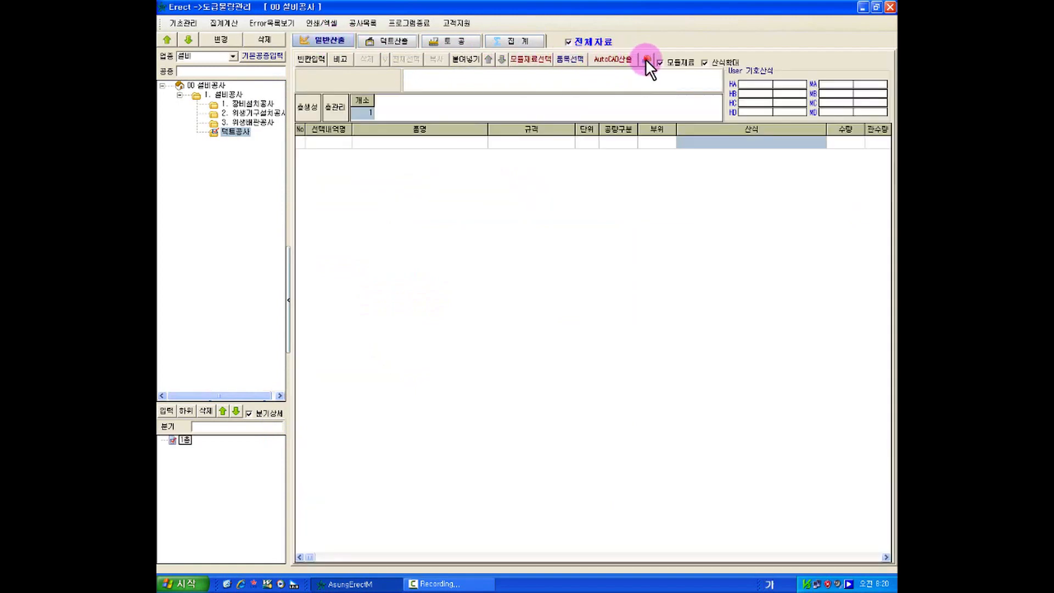
left_click(647, 59)
left_click(647, 84)
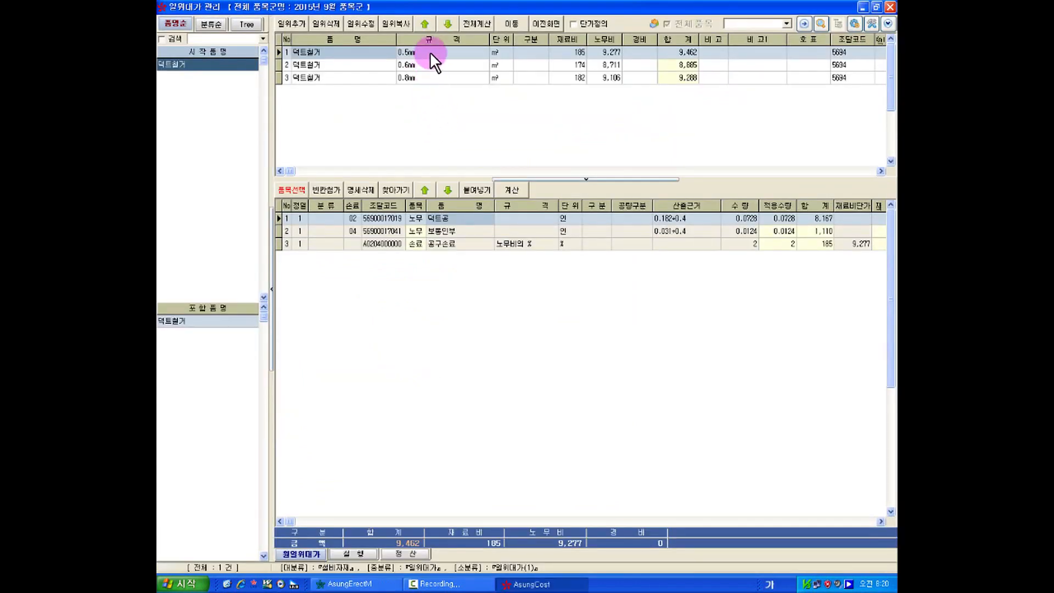
Try to set the 유저코드 of the 0.5mm 덕트철거 item to 덕트일위01, and dismiss the resulting message
left_click(430, 52)
key("Right")
key("Right")
key("Right")
key("Right")
key("Right")
key("Right")
key("Right")
key("Right")
key("Right")
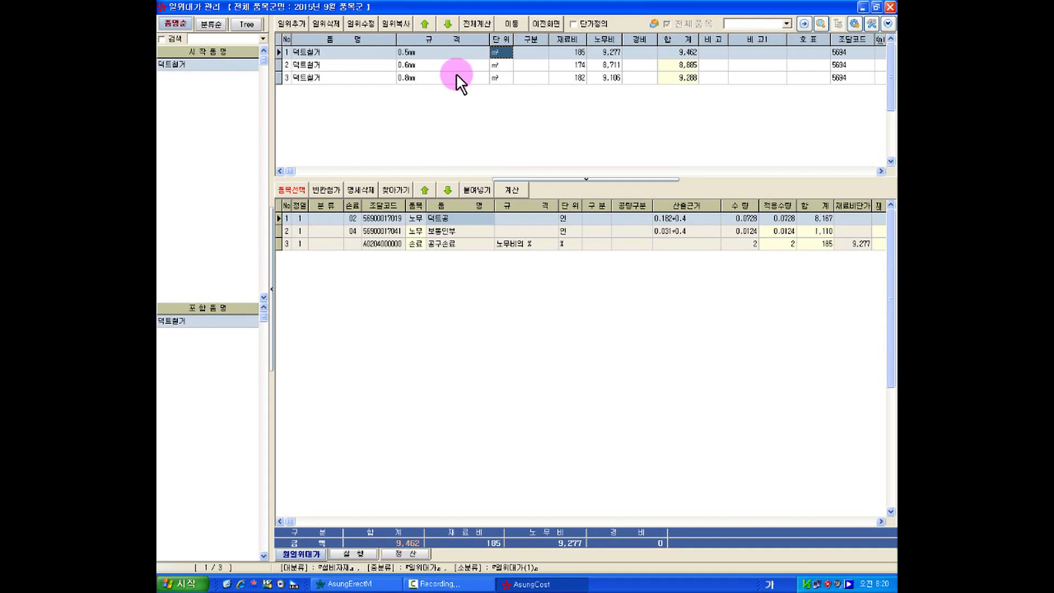
key("Right")
key("Right")
key("Right")
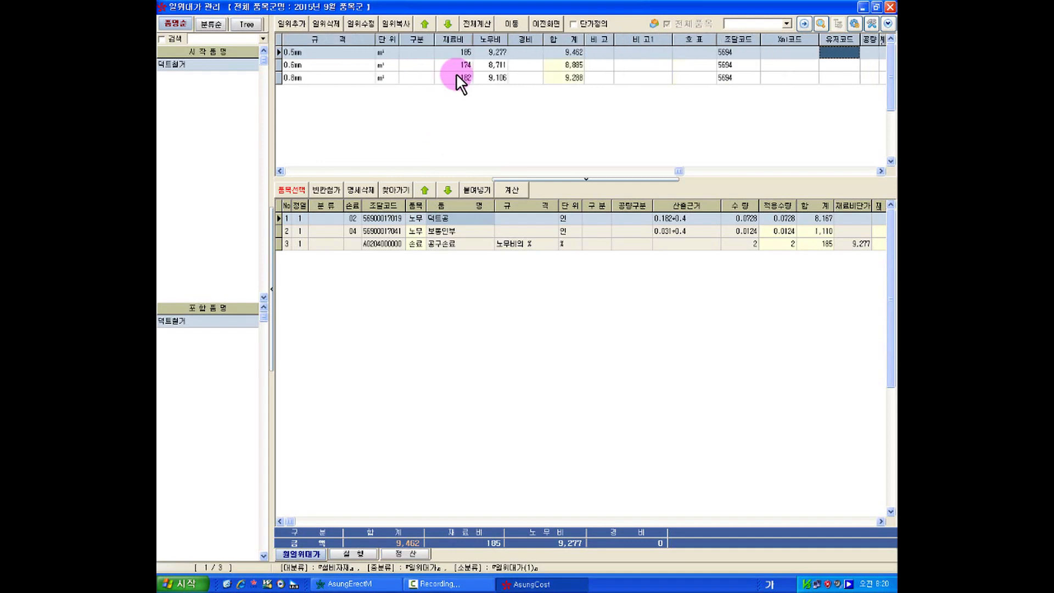
key("F2")
type("덕트일위01")
key("Return")
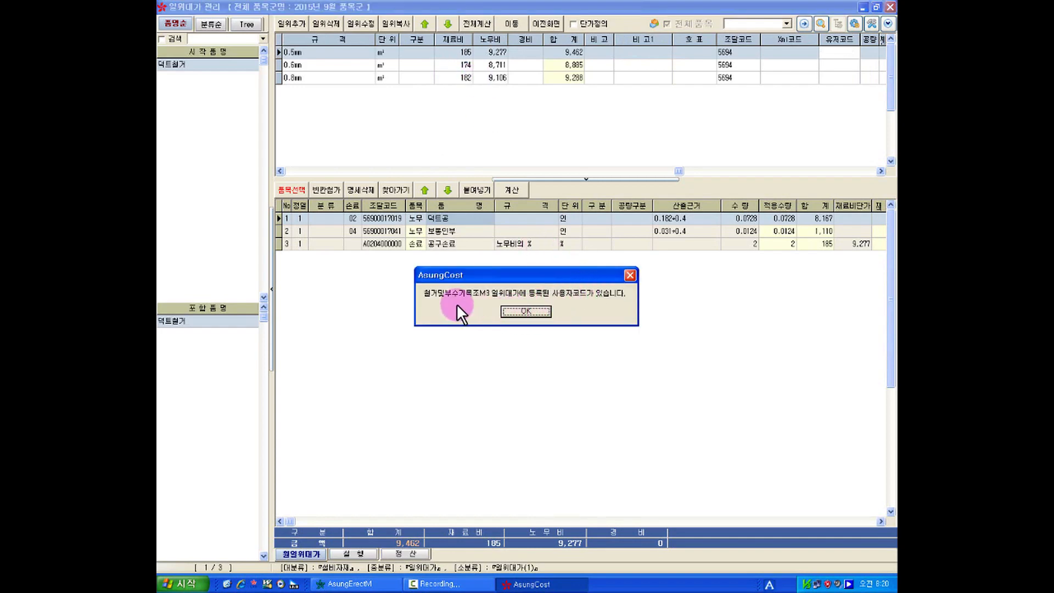
left_click(539, 308)
Enter the 유저코드 values 덕트철거02, 덕트철거03 and 덕트철거04 for the 0.5mm, 0.6mm and 0.8mm 덕트철거 items
left_click(744, 48)
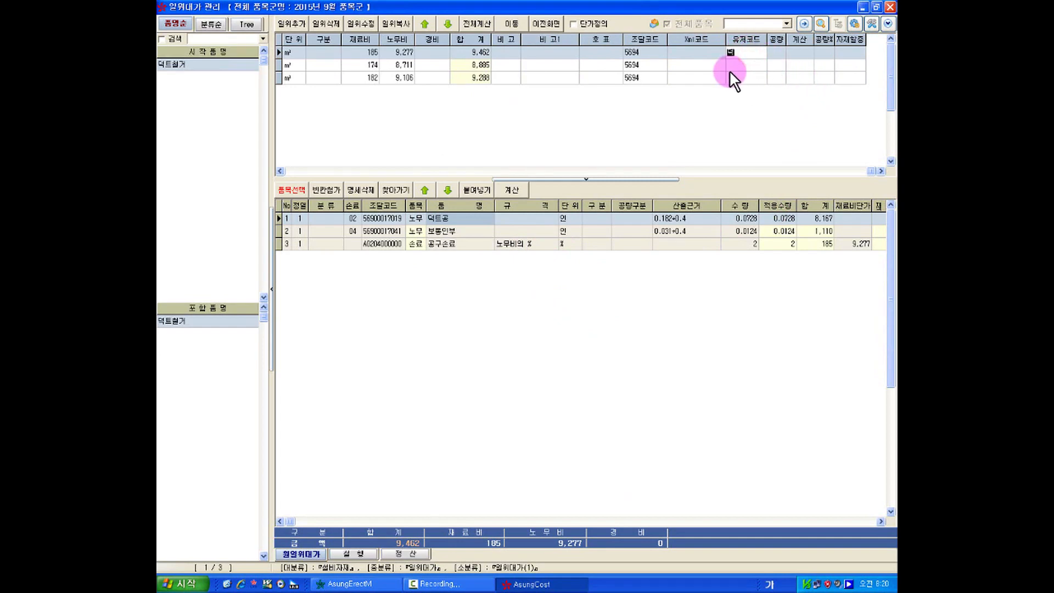
type("덕트철거02")
left_click(756, 66)
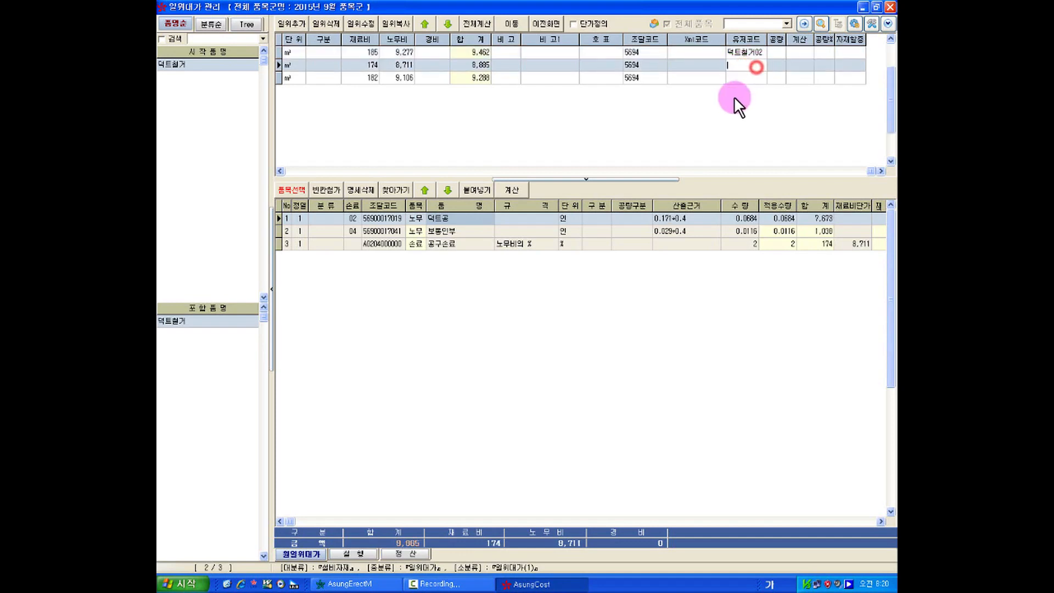
type("덕트철거03")
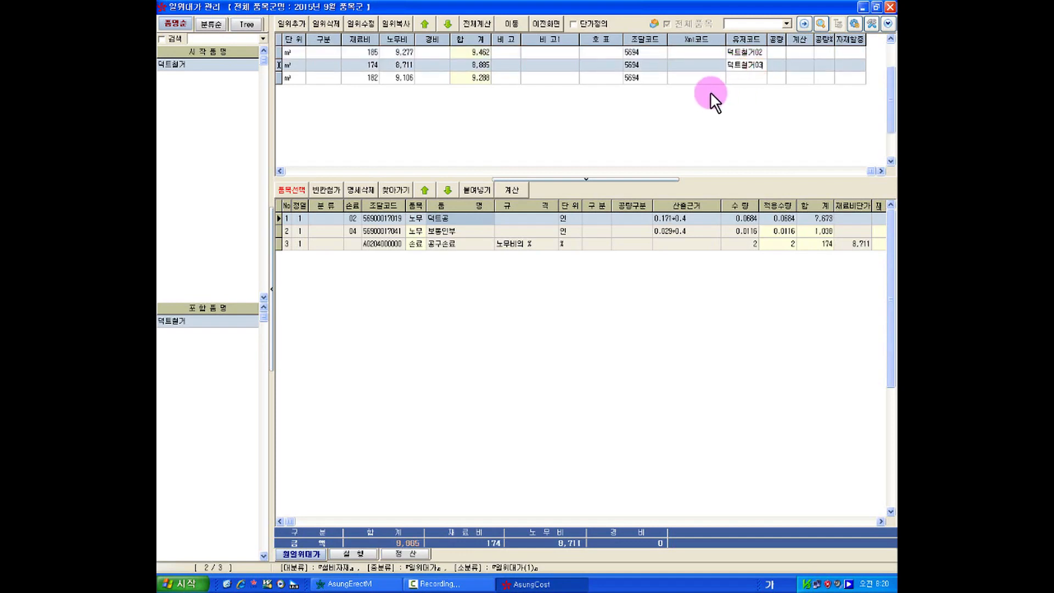
key("Return")
left_click(747, 67)
left_click(746, 64)
left_click(748, 78)
type("덕트철거04")
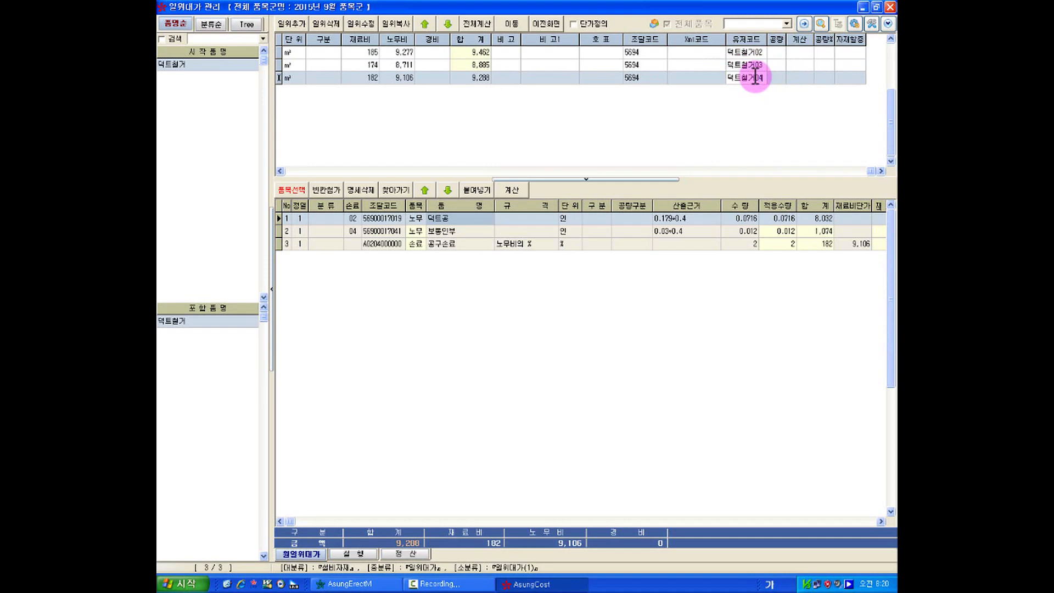
key("Return")
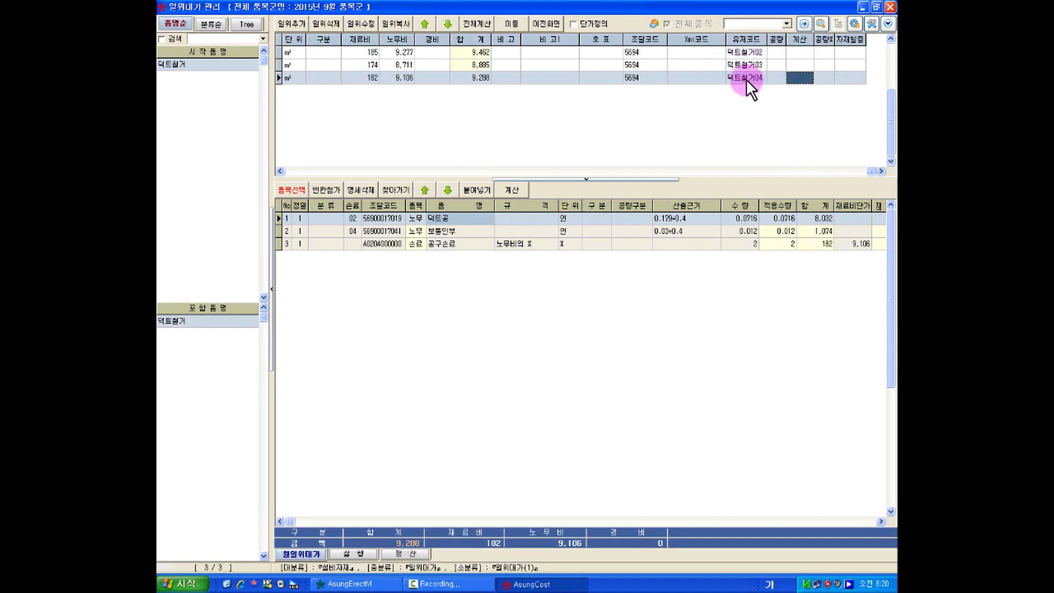
Replace 철거 with 일위 in the three 유저코드 values, making them 덕트일위02, 덕트일위03 and 덕트일위04
left_click(745, 49)
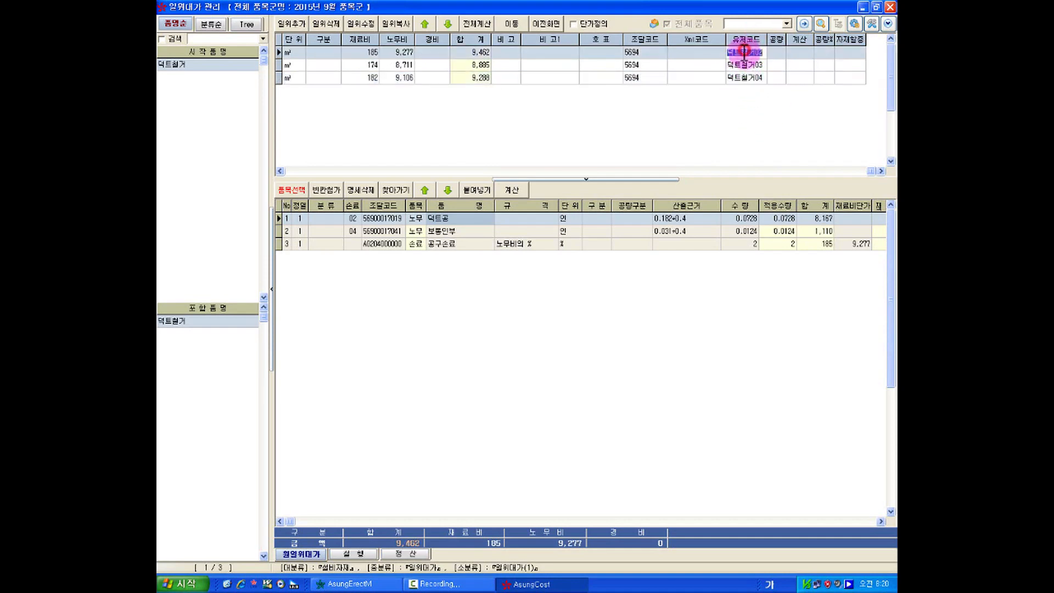
left_click(757, 52)
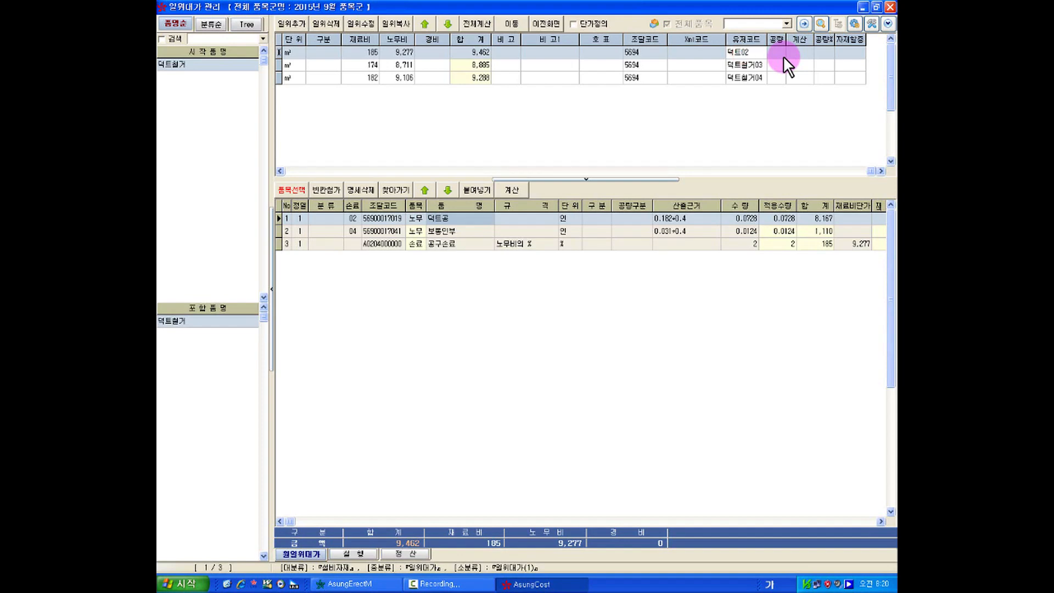
type("일위")
key("shift+Home")
key("ctrl+c")
left_click(747, 65)
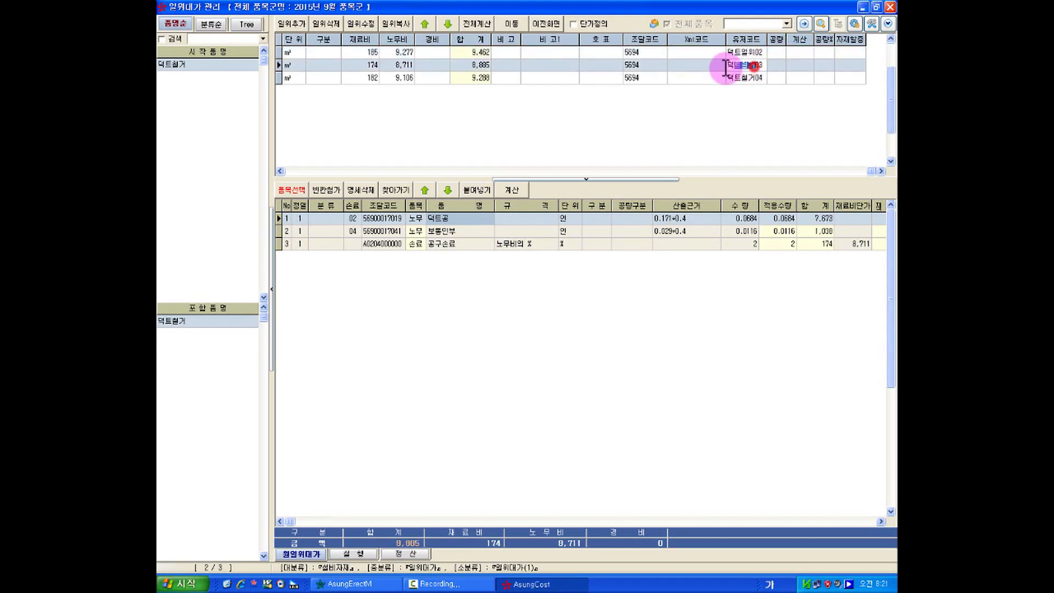
left_click(745, 79)
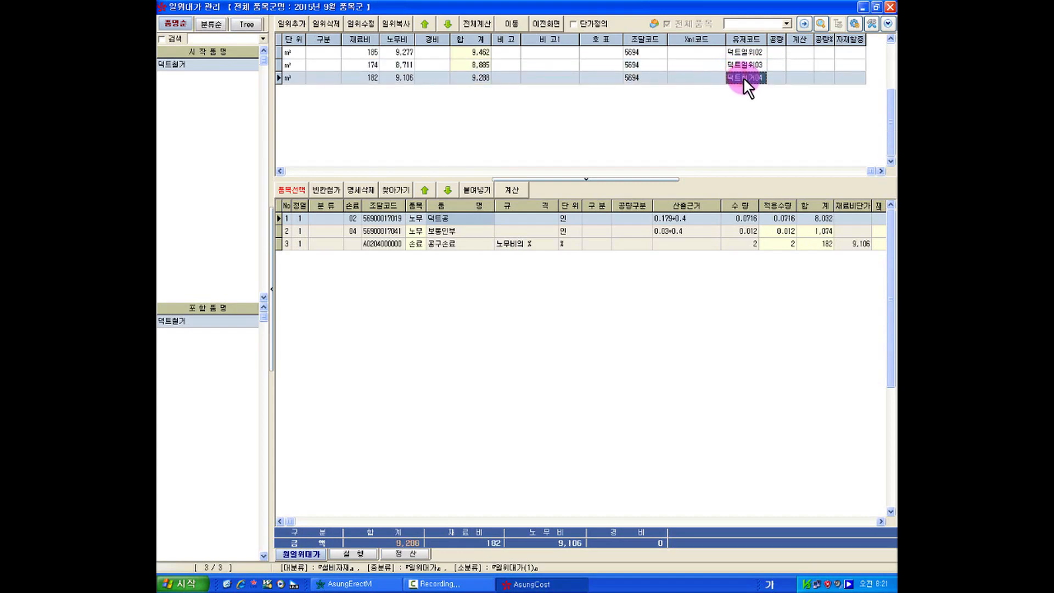
key("ctrl+v")
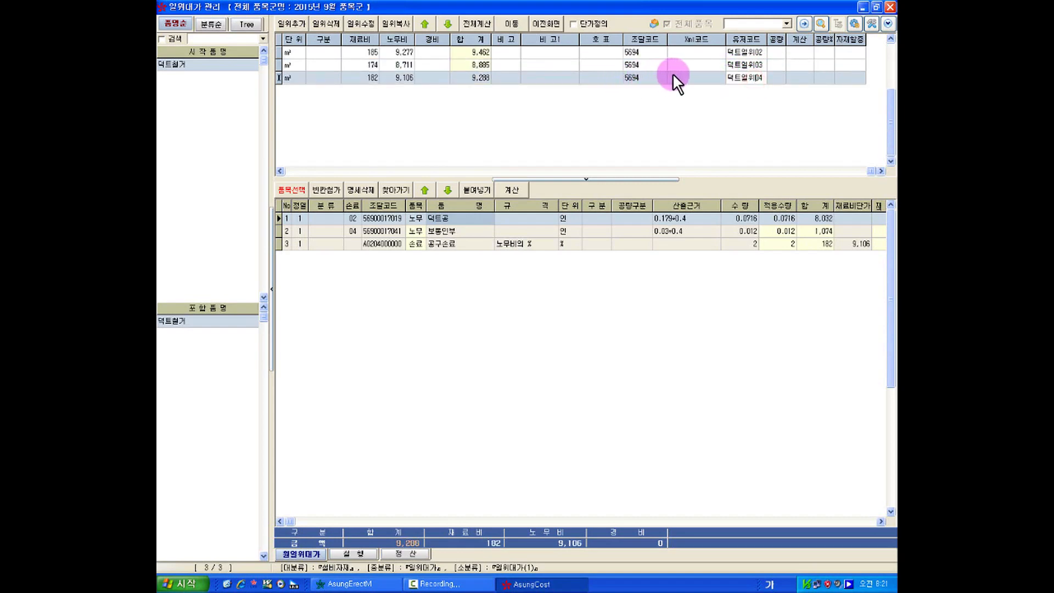
left_click(705, 66)
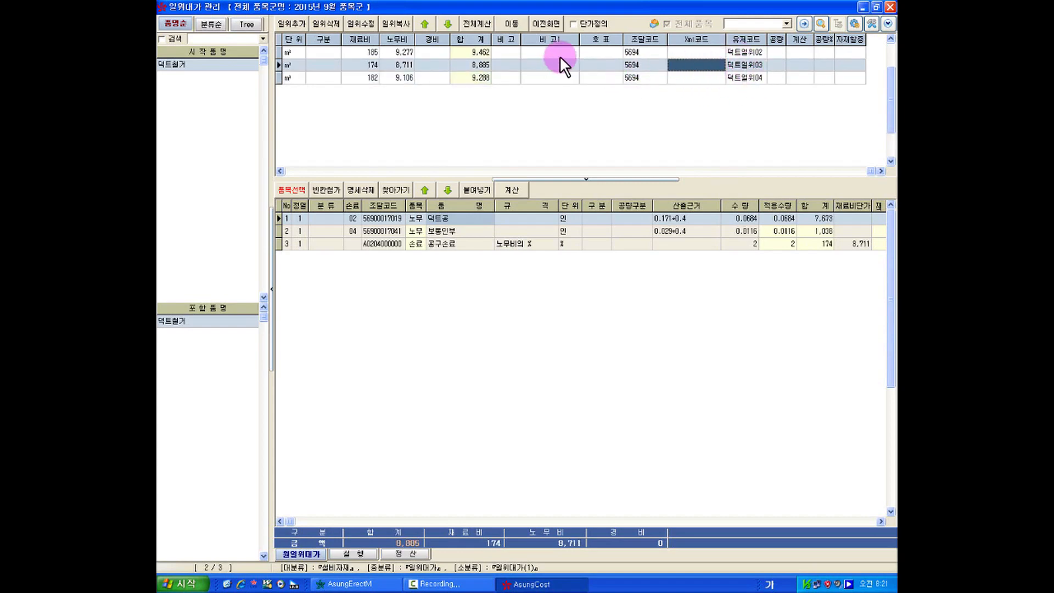
Return to the Erect quantity screen and open the 덕트설정 list of the 덕트산출 sheet
left_click(547, 24)
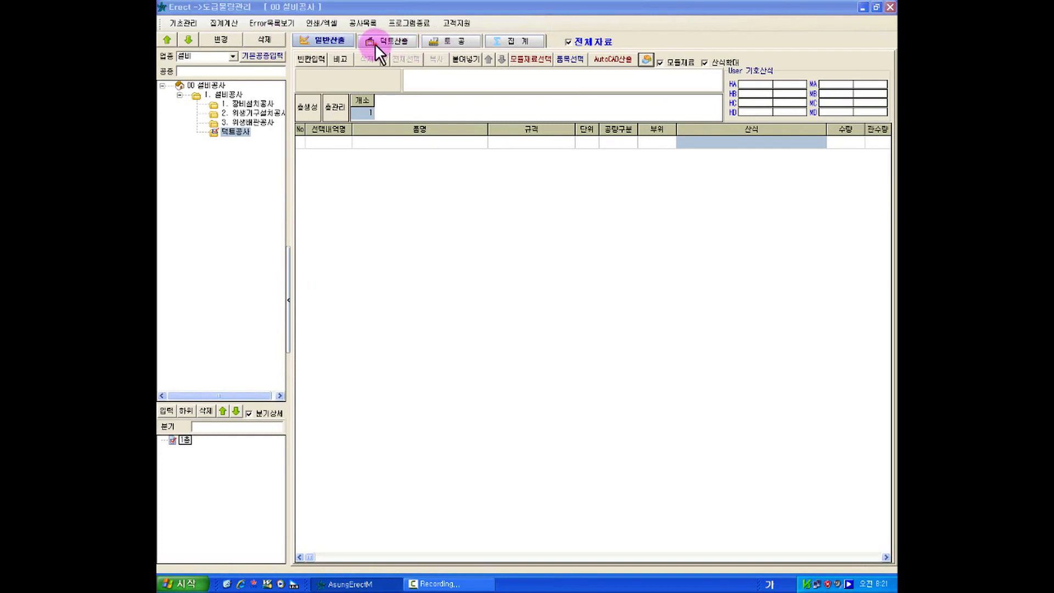
left_click(376, 43)
left_click(494, 59)
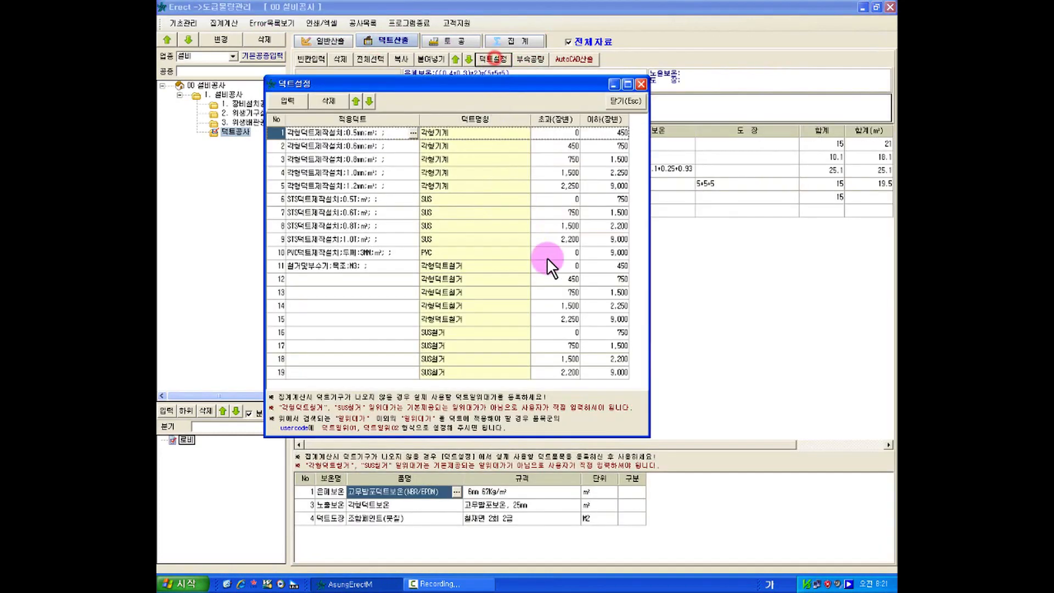
Assign 덕트철거 0.5mm as the 적용덕트 of the 각형덕트철거 row for sizes 0 to 450
left_click(393, 268)
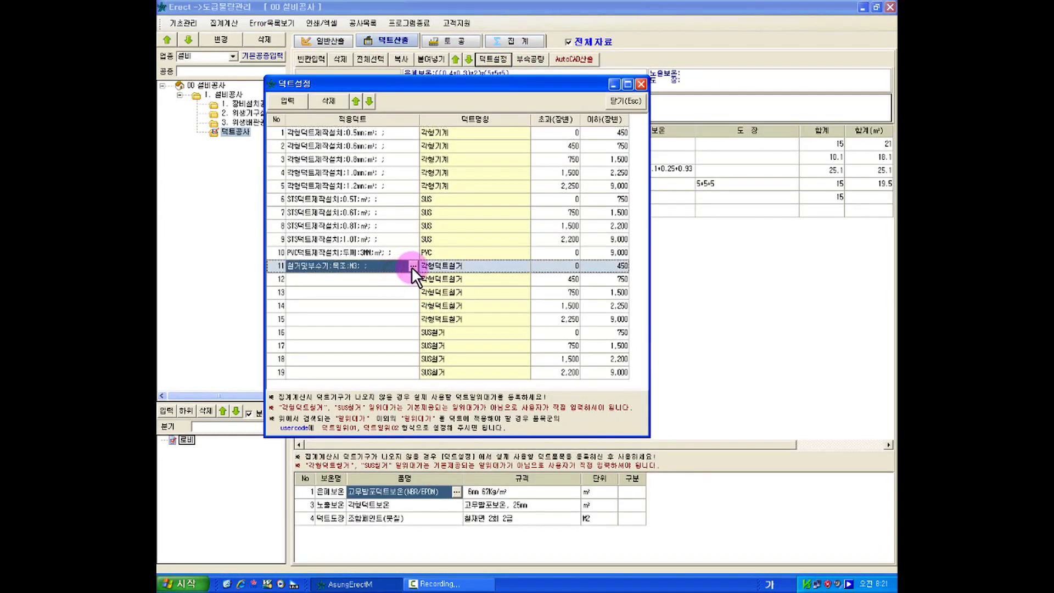
left_click(413, 266)
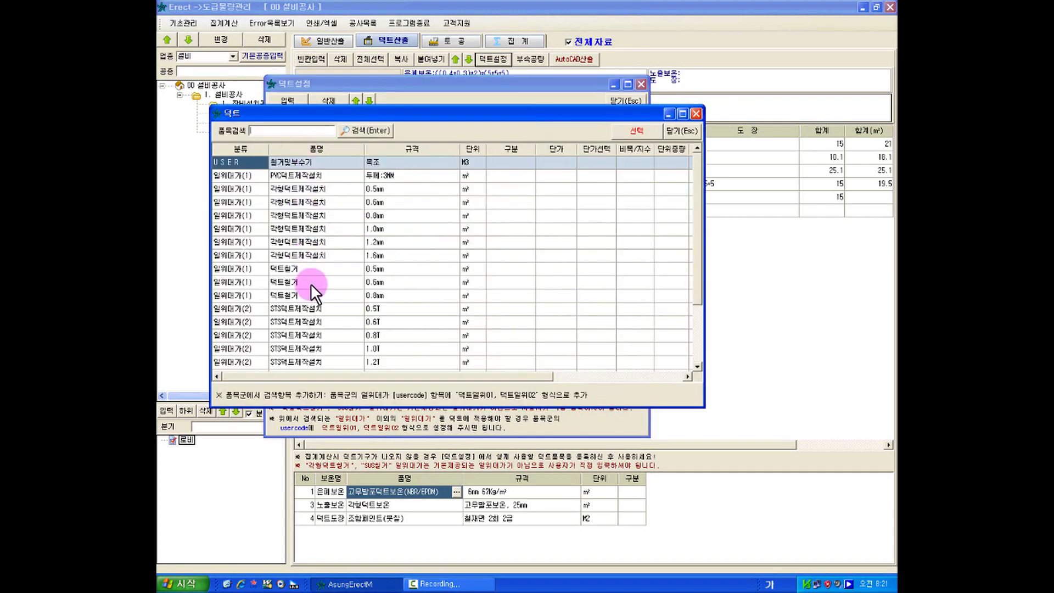
left_click(318, 269)
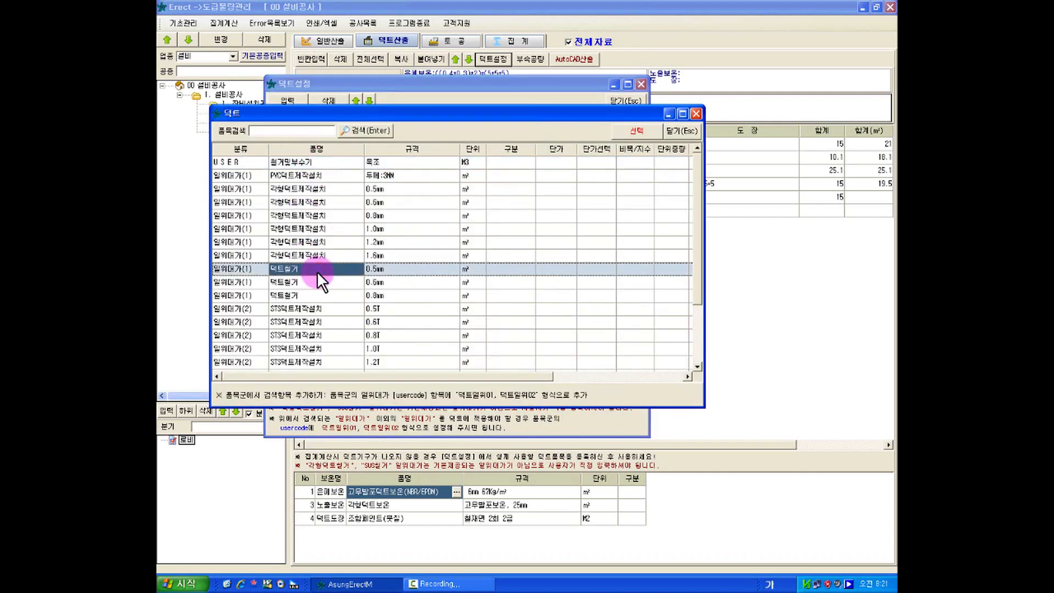
left_click_drag(555, 110, 617, 304)
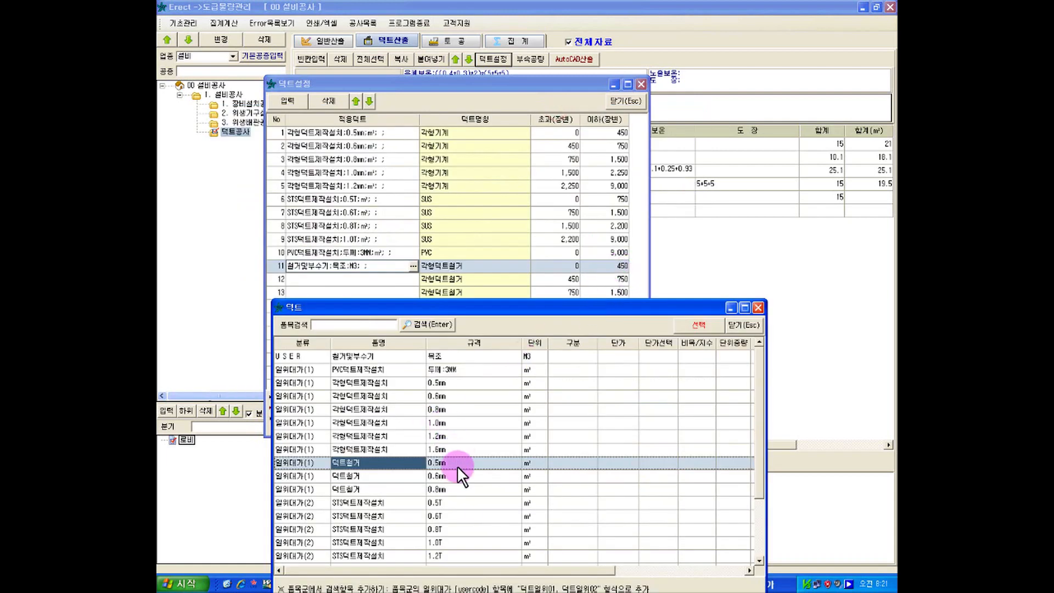
left_click(707, 328)
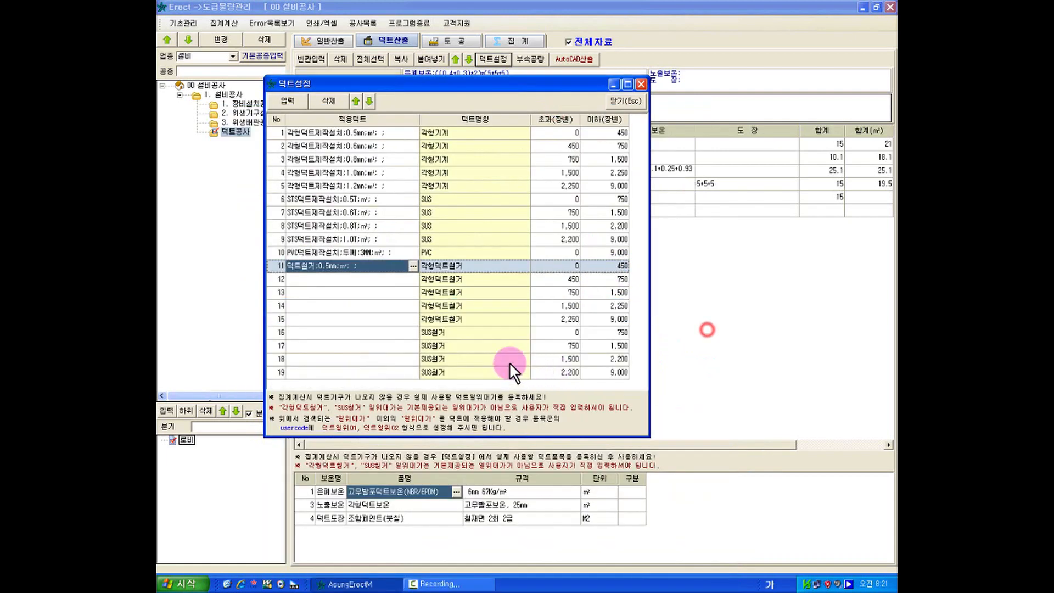
Assign 덕트철거 0.6mm as the 적용덕트 of the 각형덕트철거 row for sizes 450 to 750
left_click(401, 279)
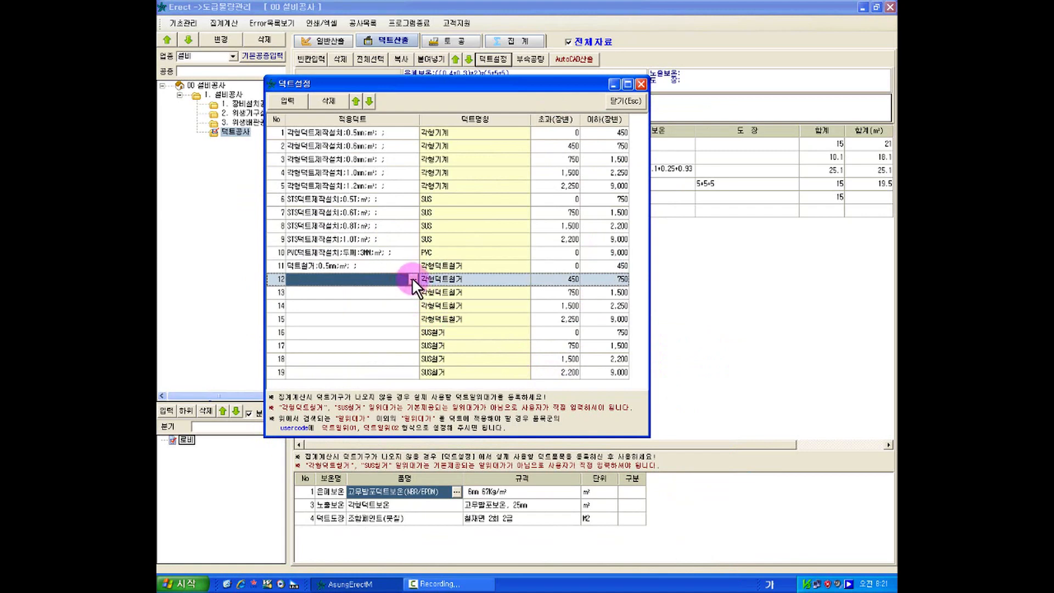
left_click(413, 279)
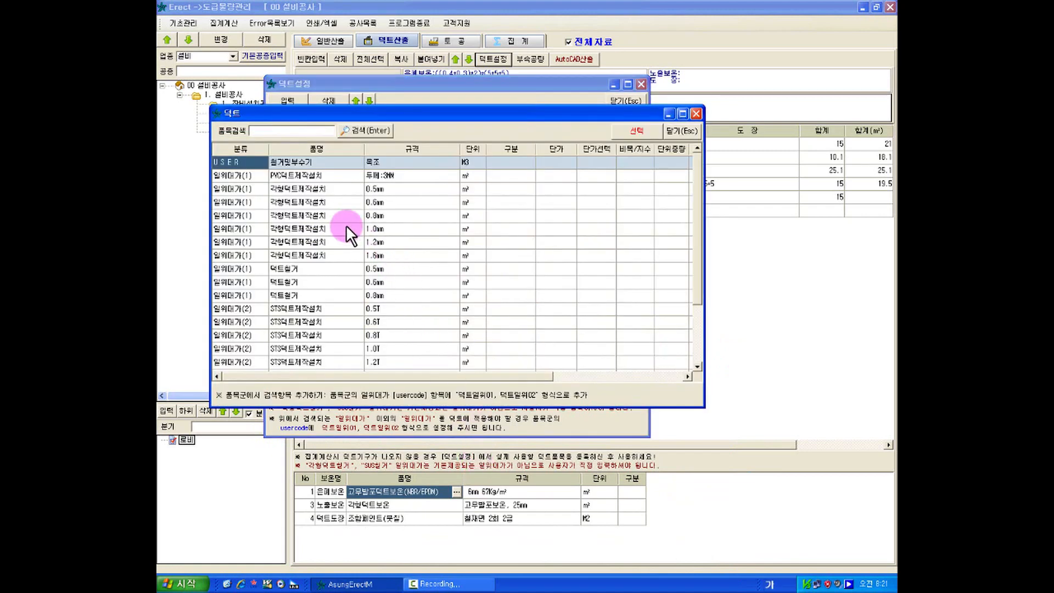
left_click(391, 282)
left_click(633, 133)
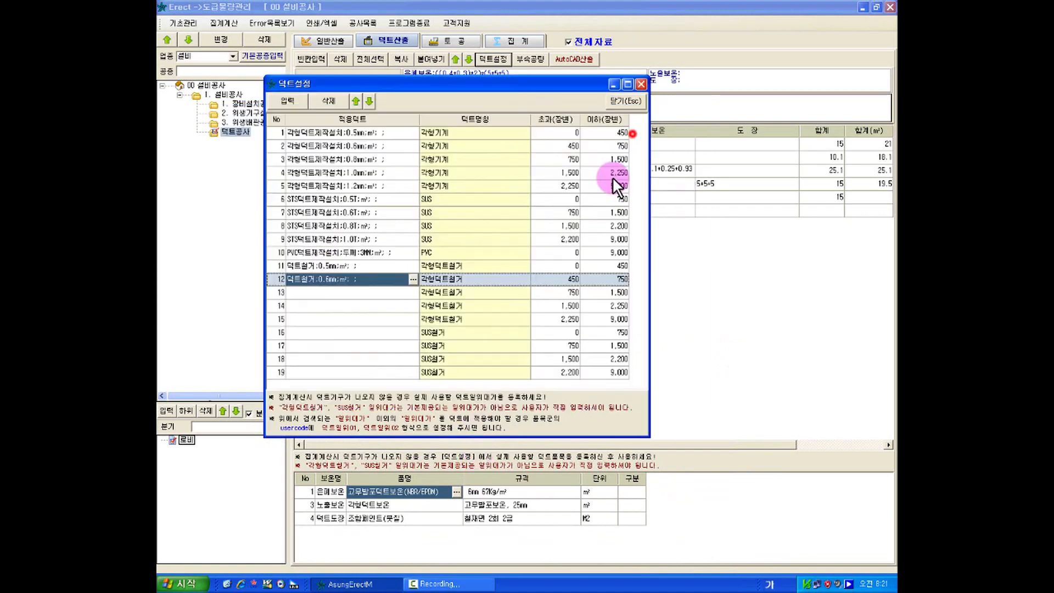
Assign 덕트철거 0.8mm as the 적용덕트 of the 각형덕트철거 row for sizes 750 to 1,500, and close 덕트설정
left_click(401, 292)
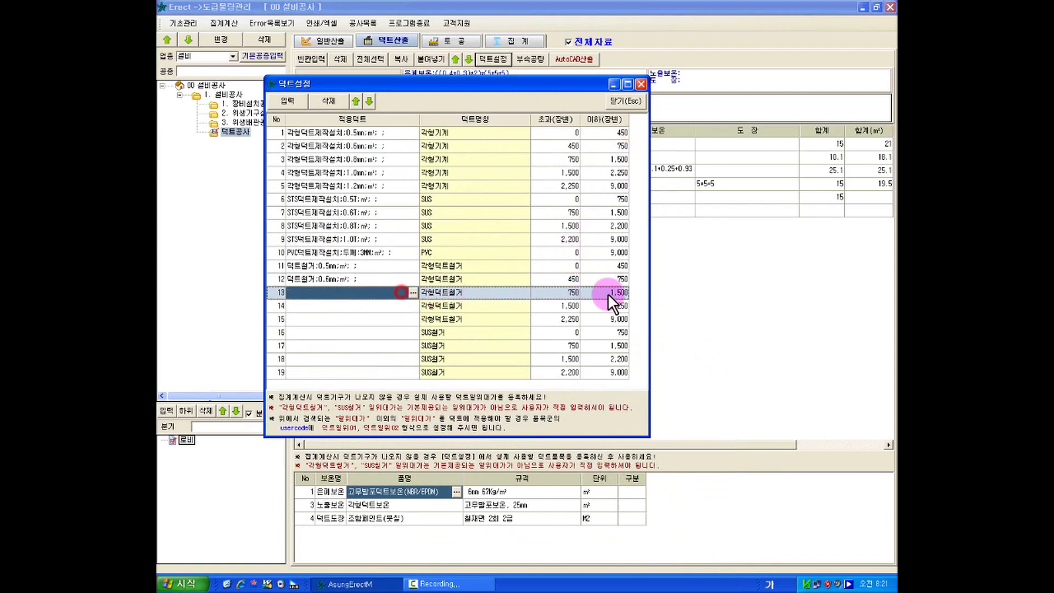
left_click(413, 293)
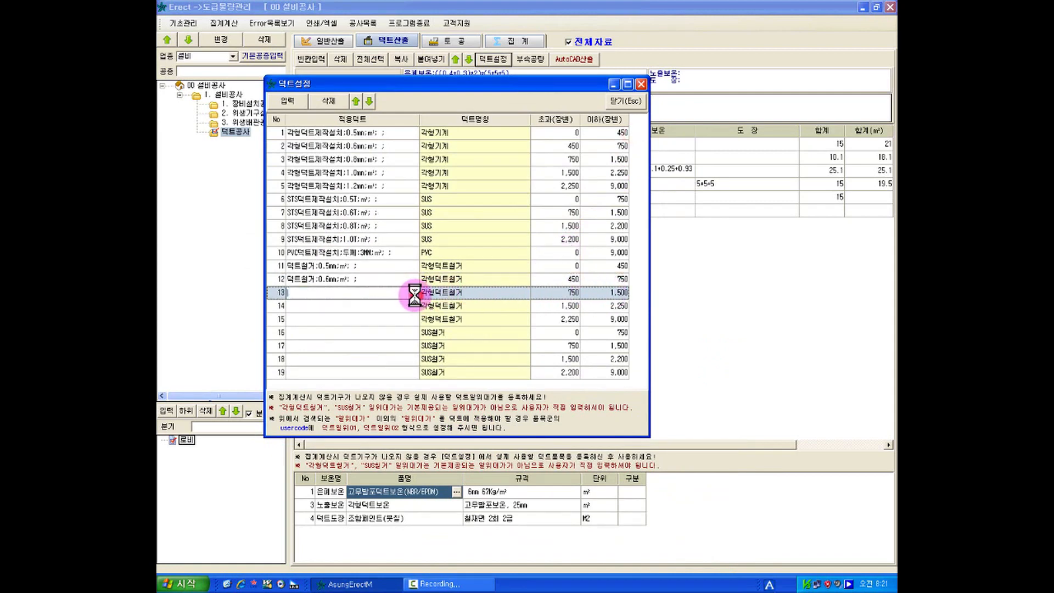
left_click(386, 220)
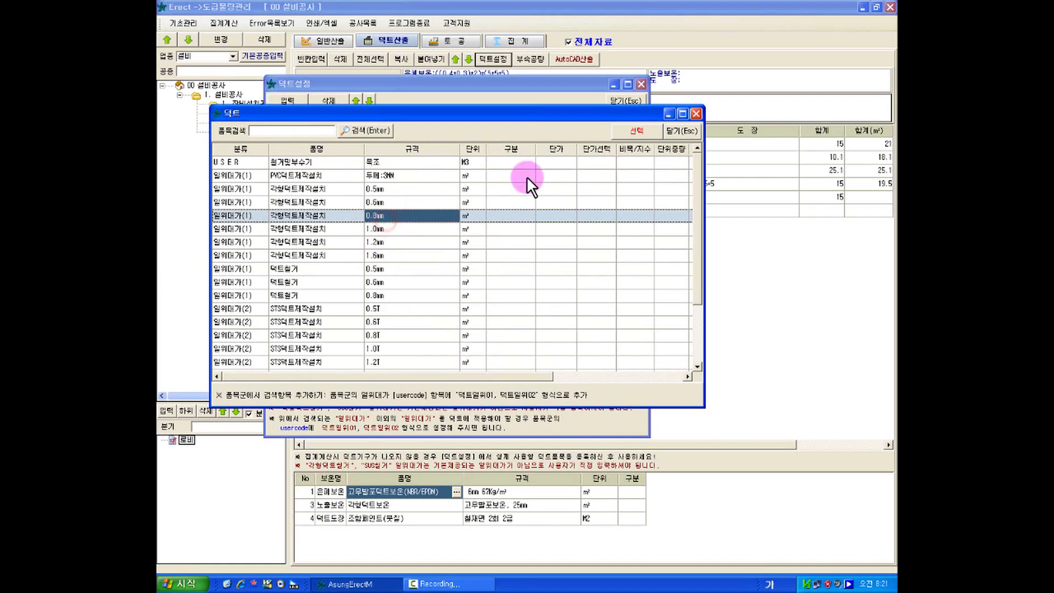
left_click(380, 294)
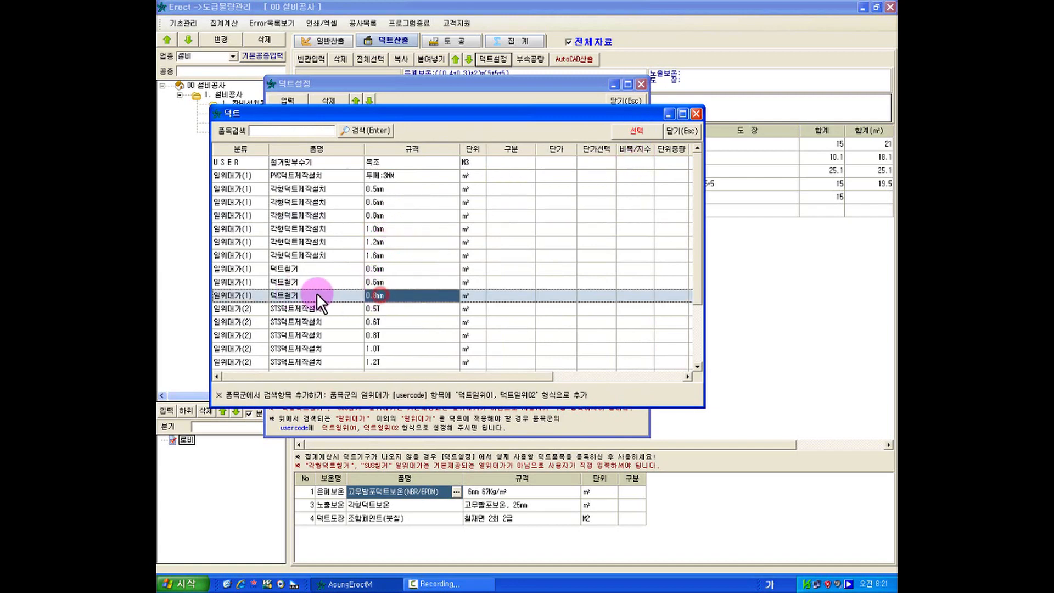
left_click(638, 132)
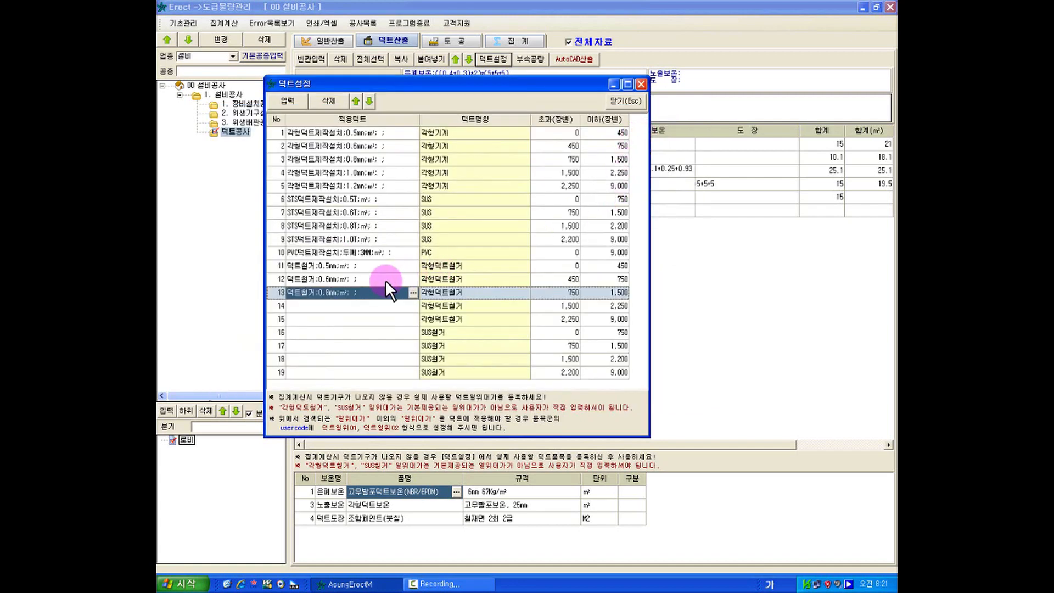
left_click(387, 311)
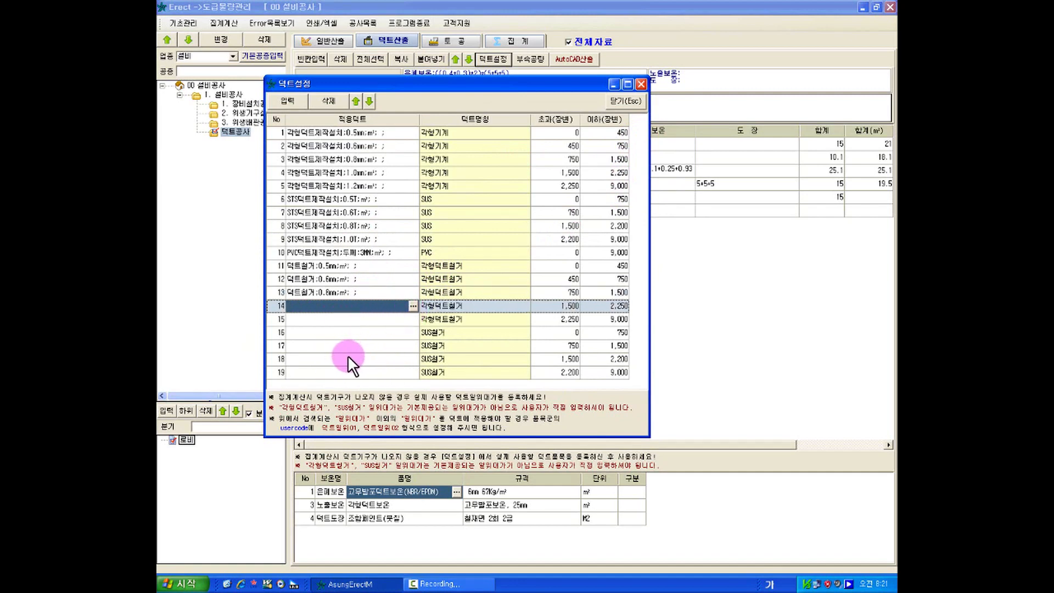
left_click(454, 288)
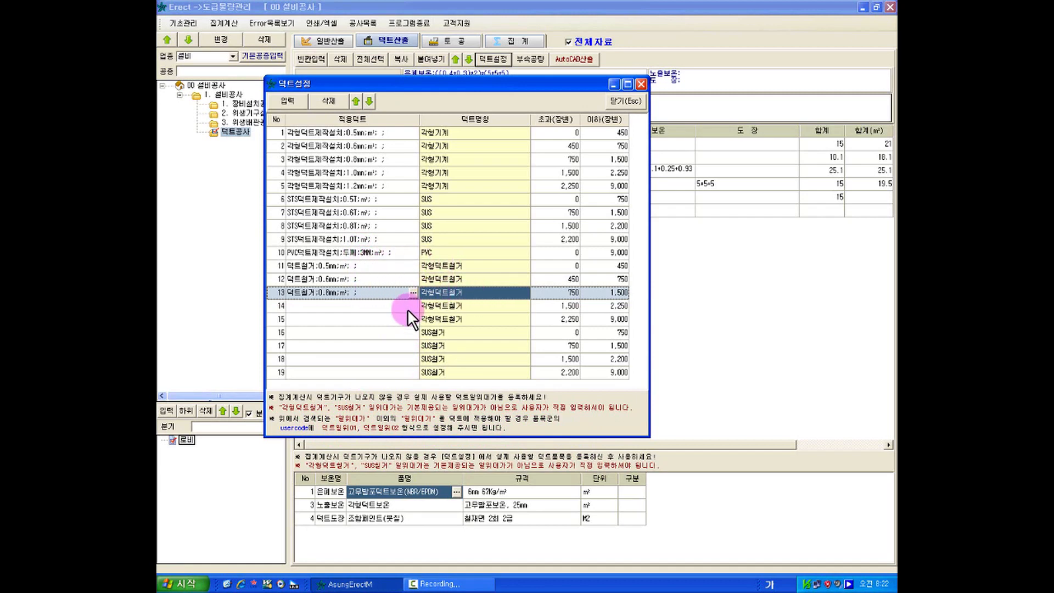
left_click(618, 99)
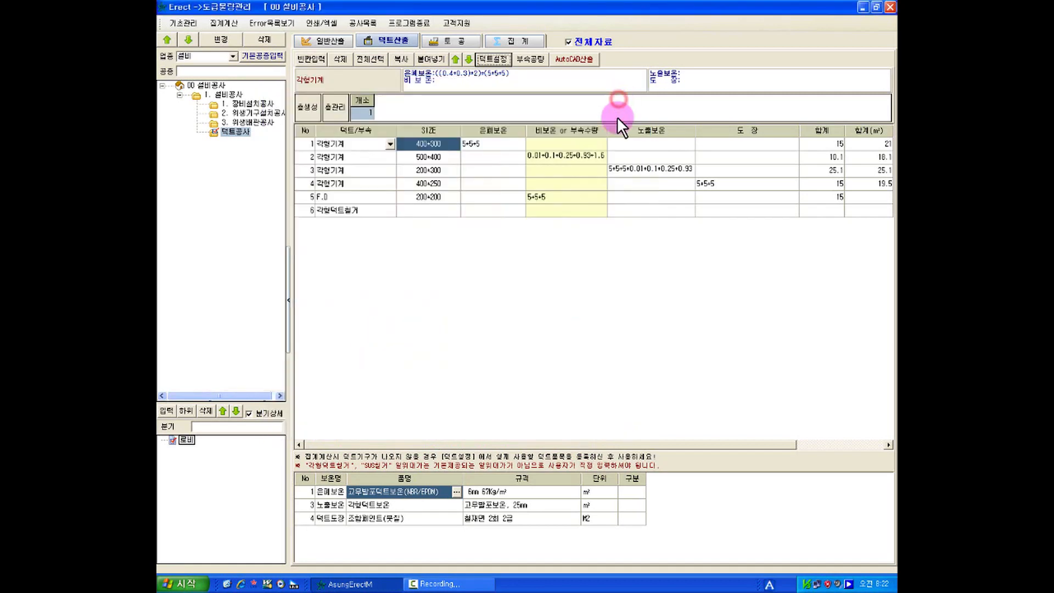
Set the sixth row of the 덕트산출 sheet to 각형덕트철거 with a SIZE of 350*400
left_click(410, 211)
left_click(388, 211)
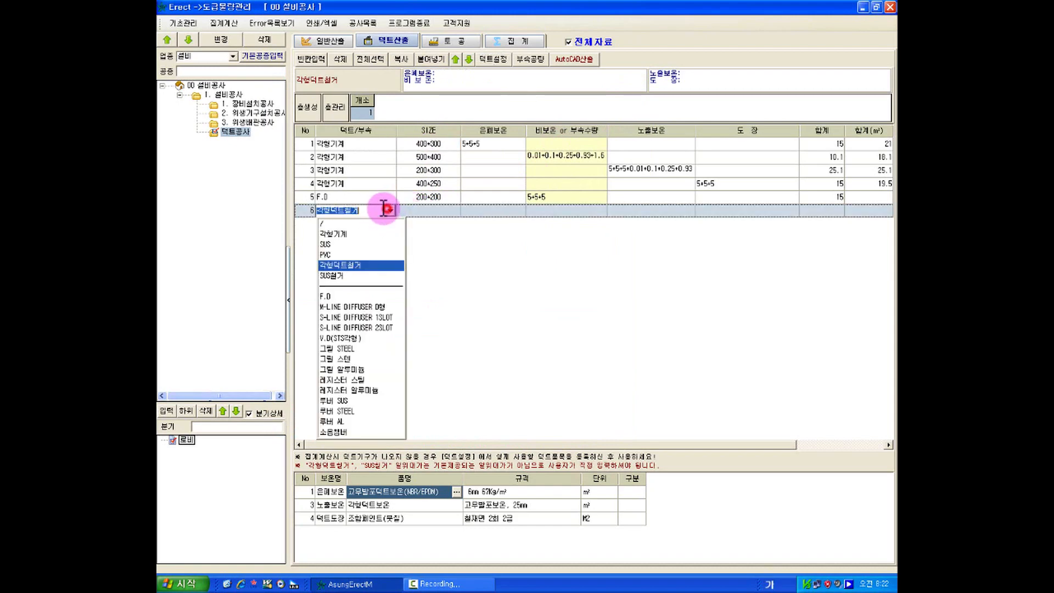
left_click(339, 264)
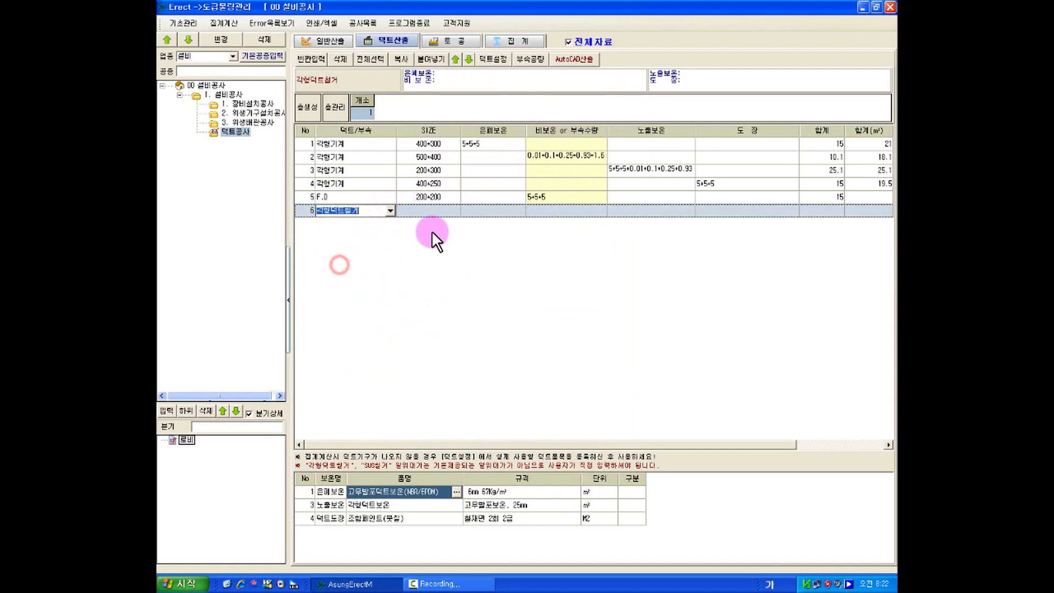
left_click(431, 212)
type("350*")
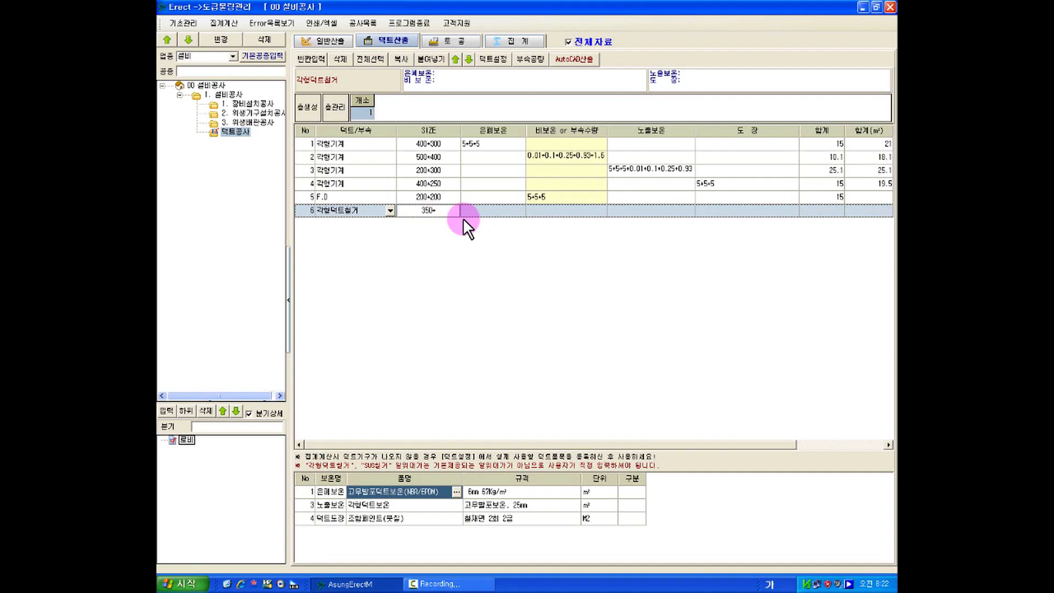
type("400")
key("Return")
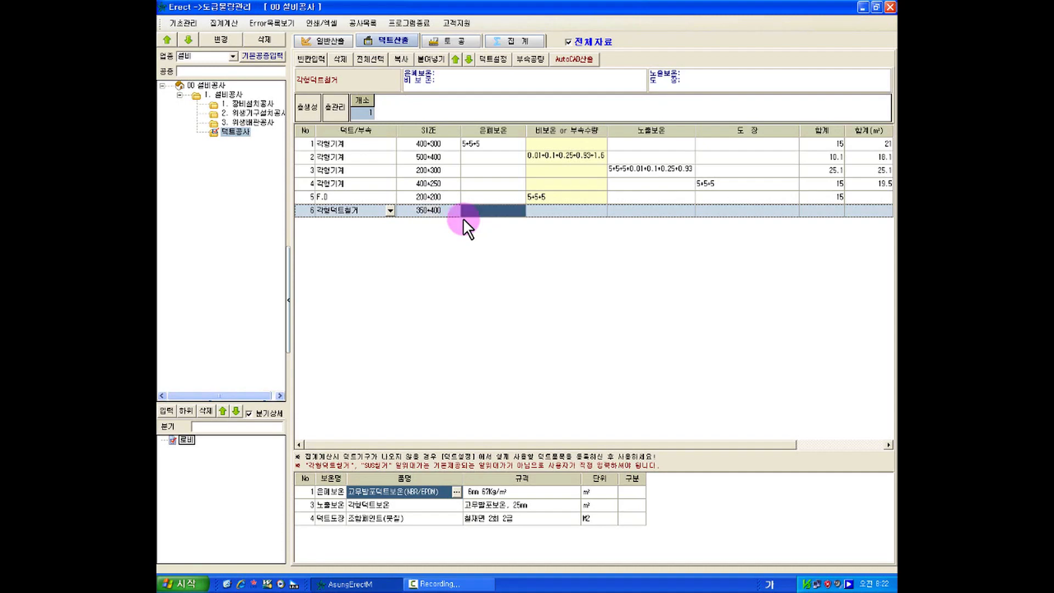
Enter 5+5+5+5 as the 비보온 quantity of the 각형덕트철거 row
key("Return")
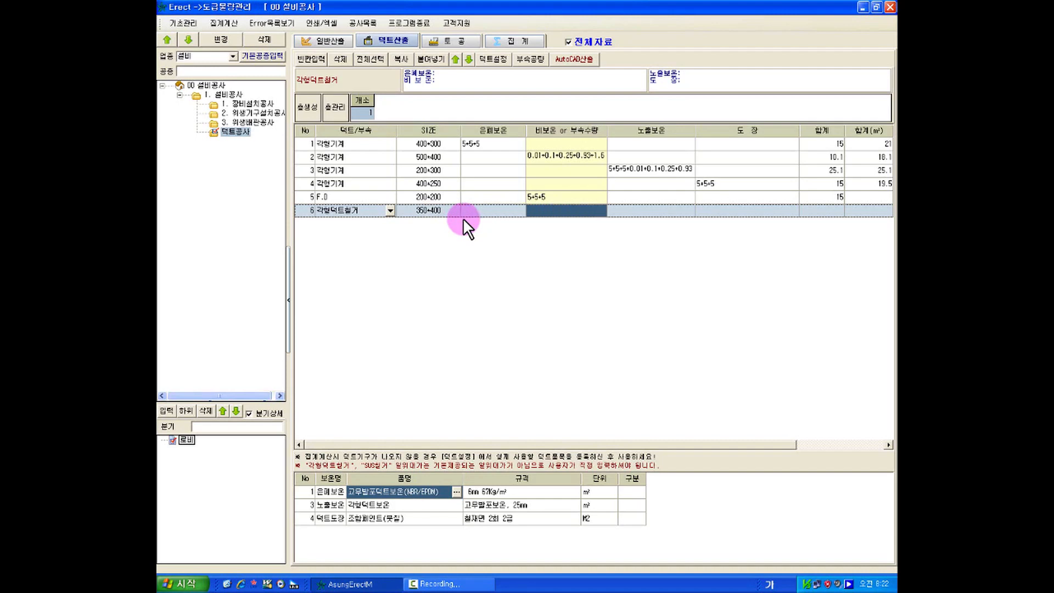
type("5+5+5+5")
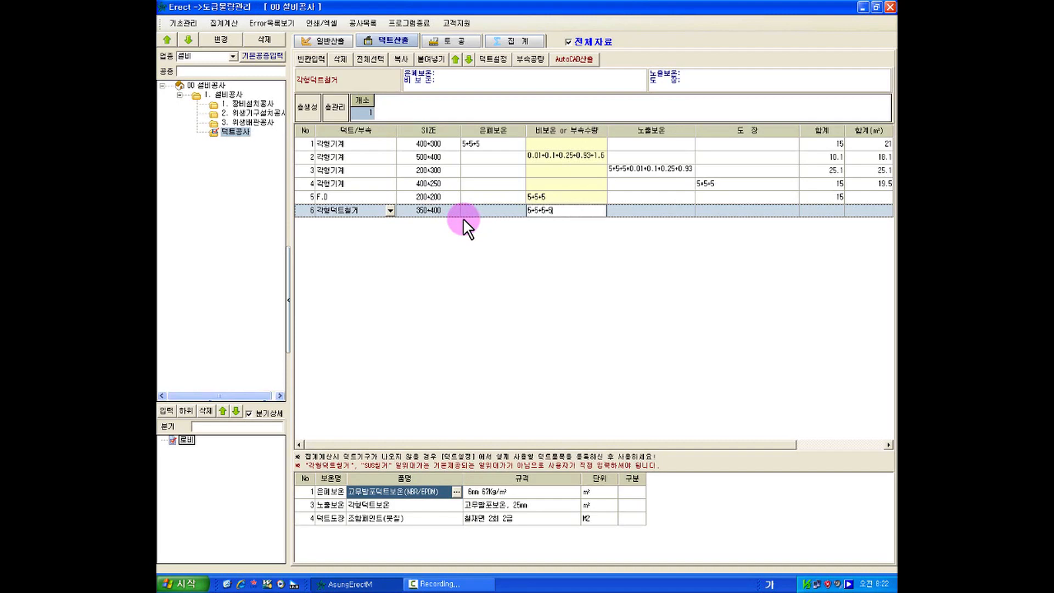
key("Return")
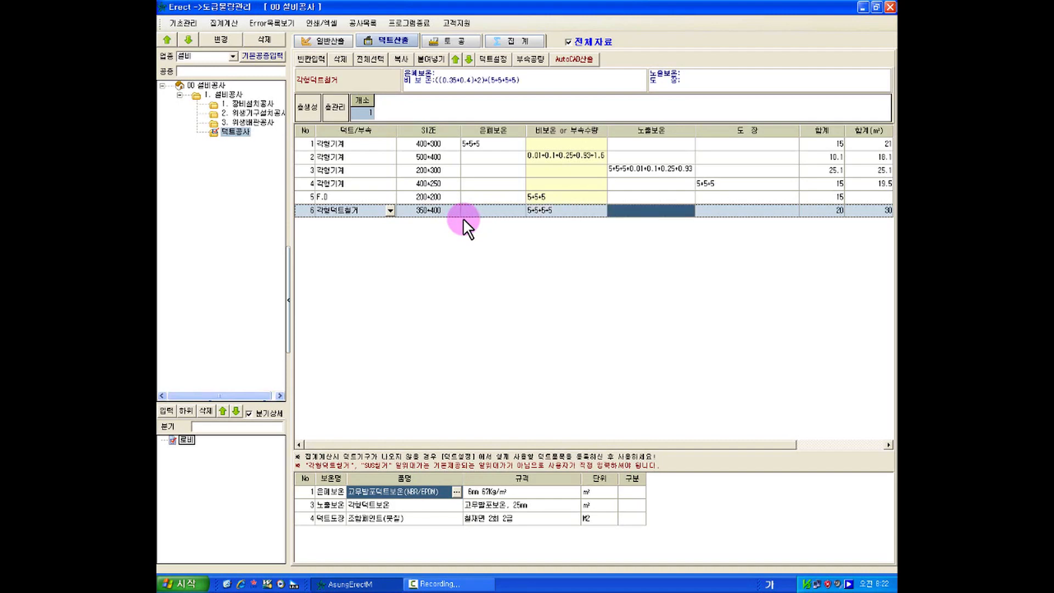
Run 집계계산 on the 집계 sheet and check the 원수량 of the 덕트철거 0.5mm row
left_click(532, 46)
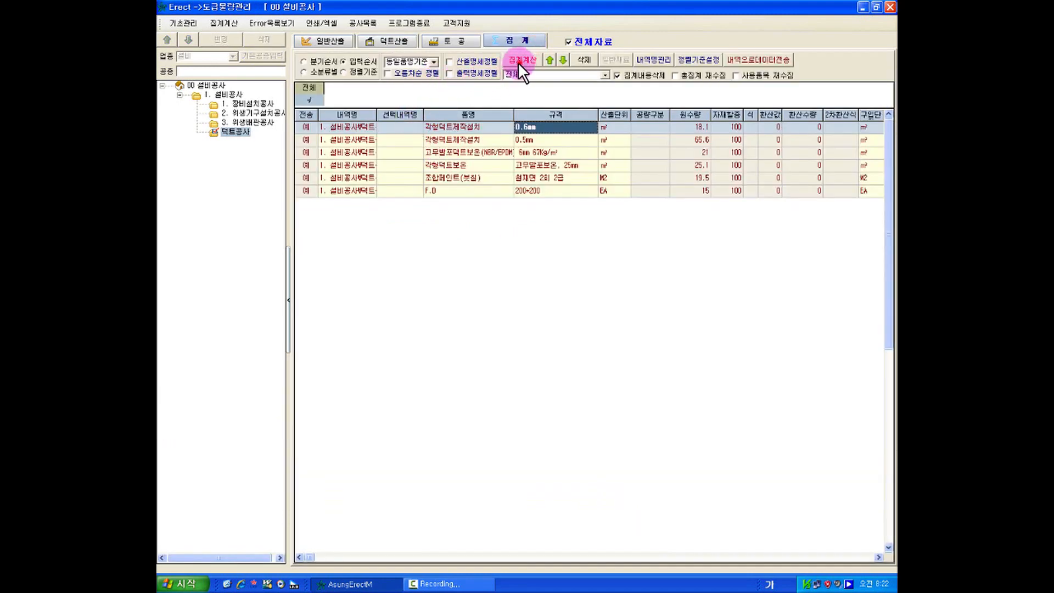
left_click(519, 61)
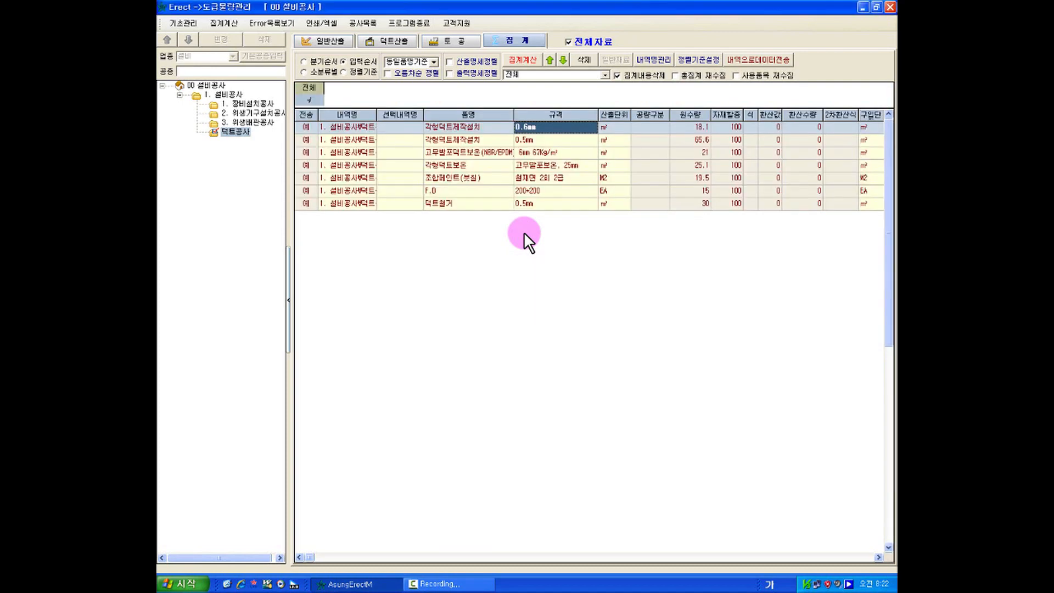
left_click(533, 203)
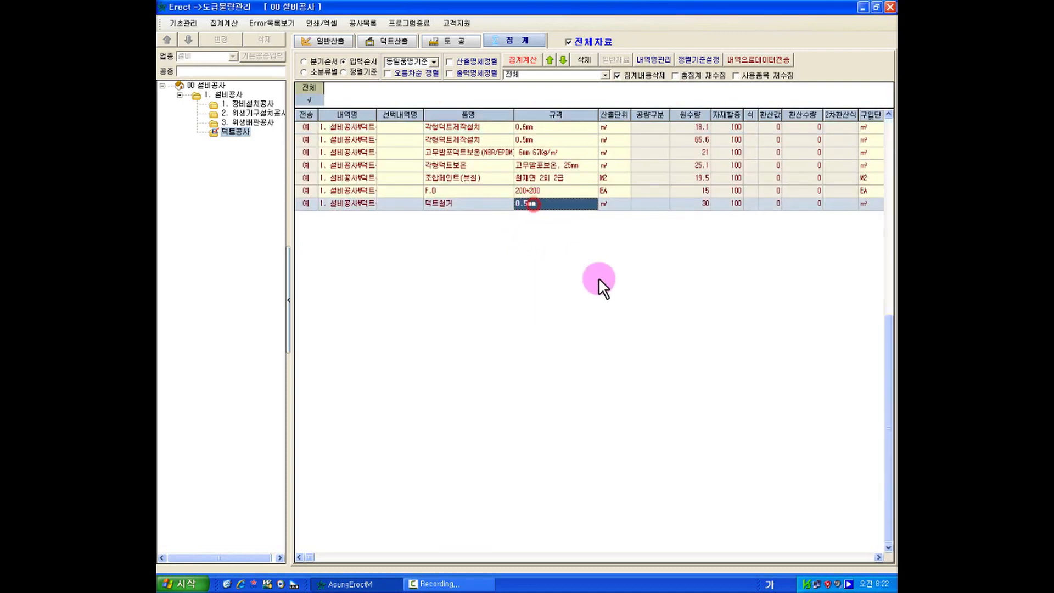
left_click(700, 204)
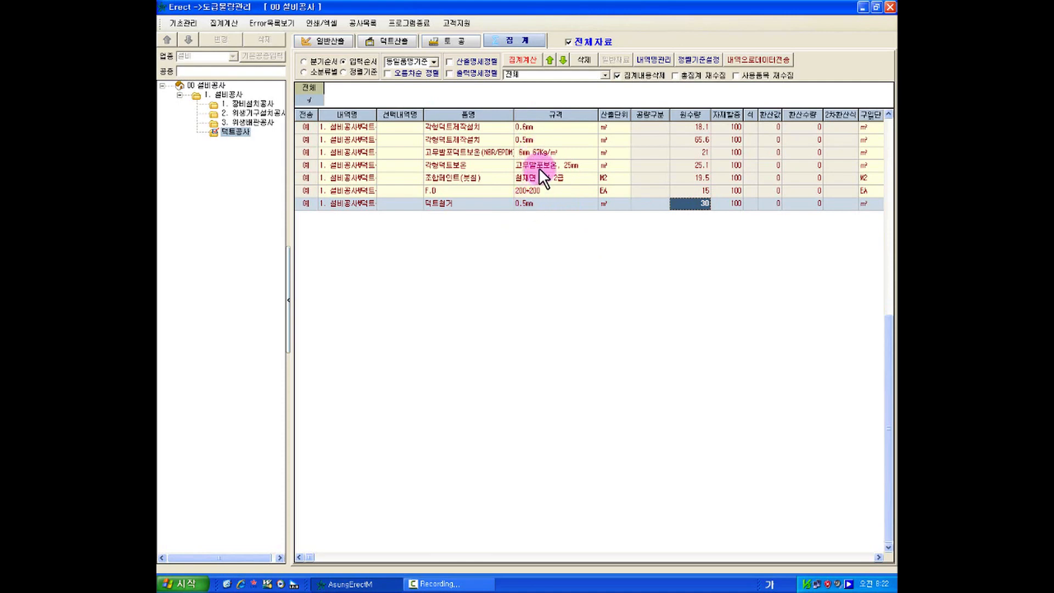
left_click(456, 40)
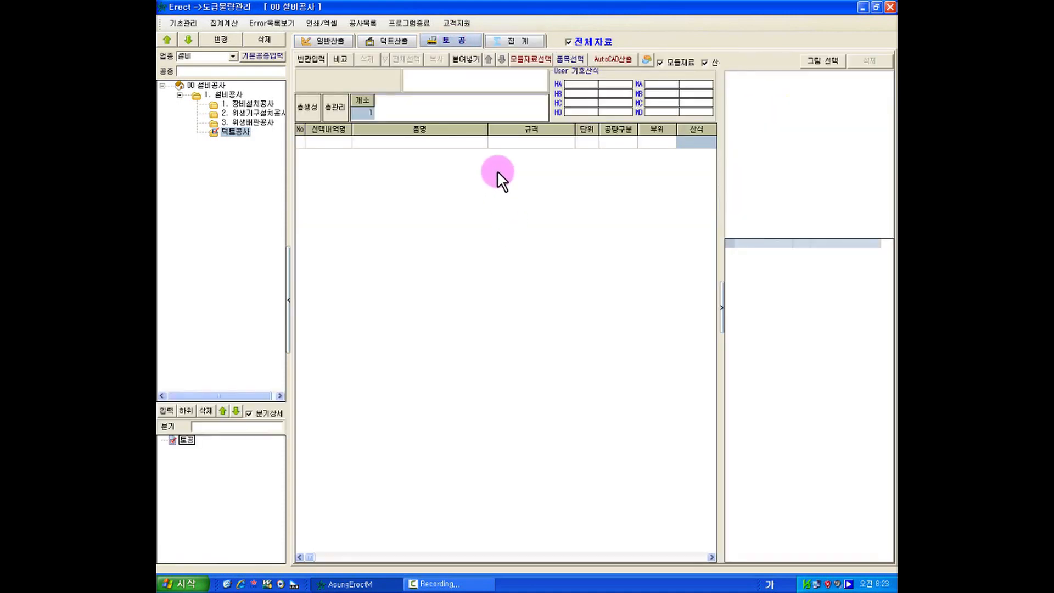
left_click(336, 43)
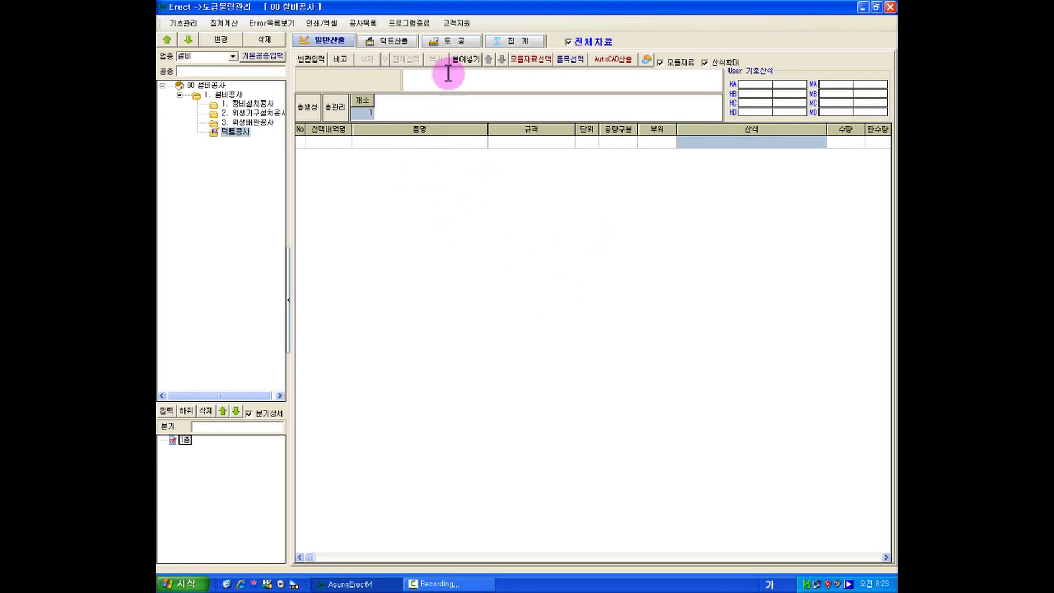
left_click(446, 40)
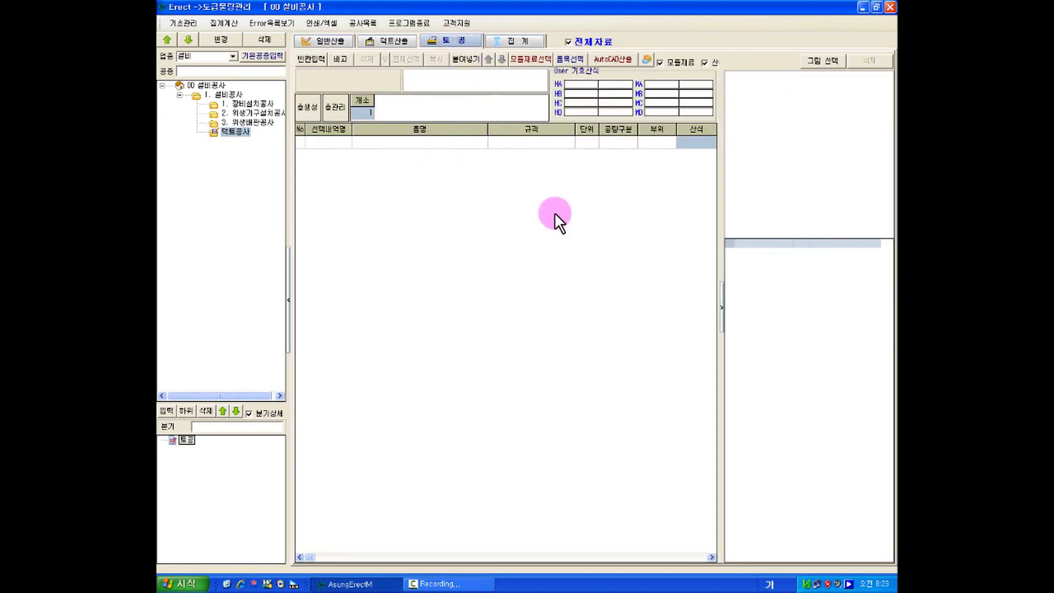
left_click(404, 37)
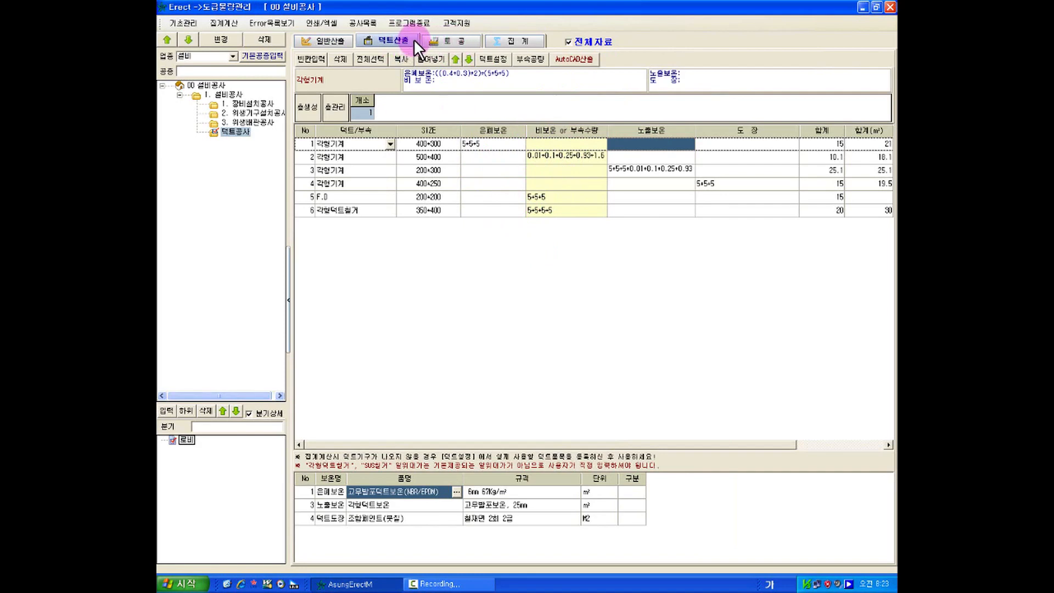
left_click(330, 41)
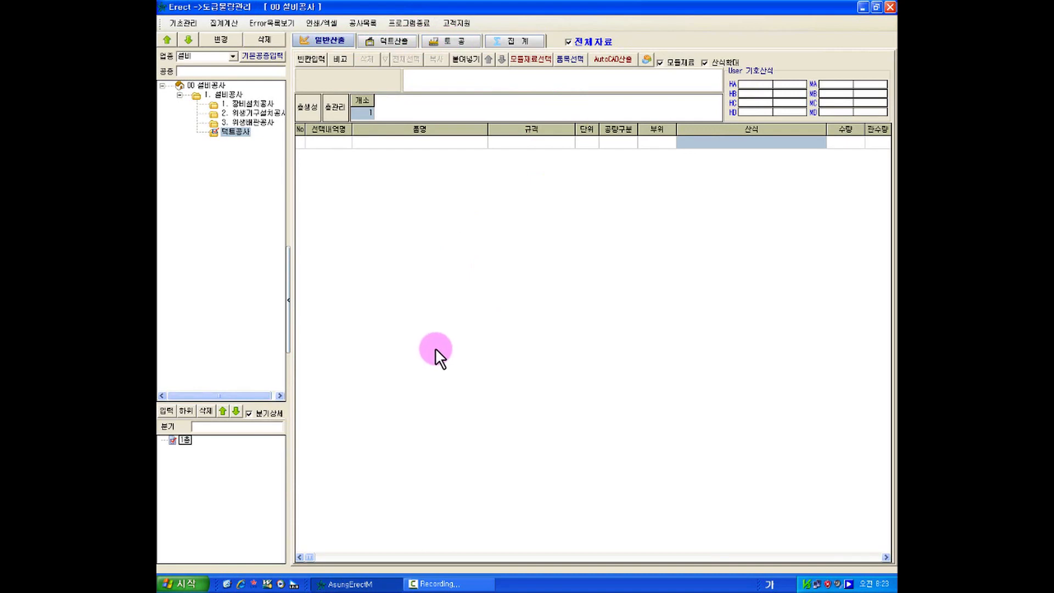
left_click(387, 42)
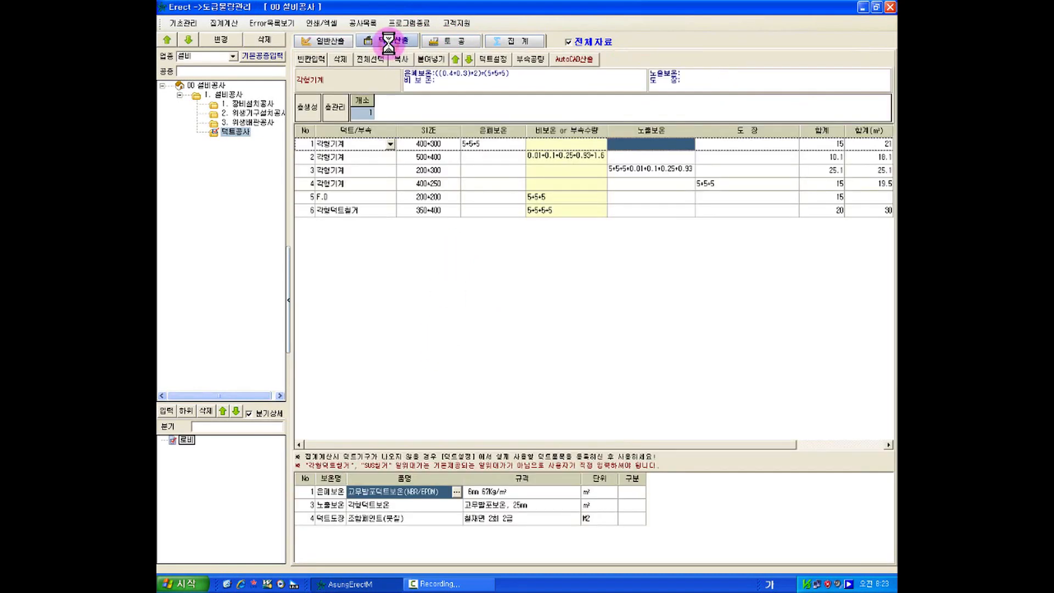
left_click(450, 140)
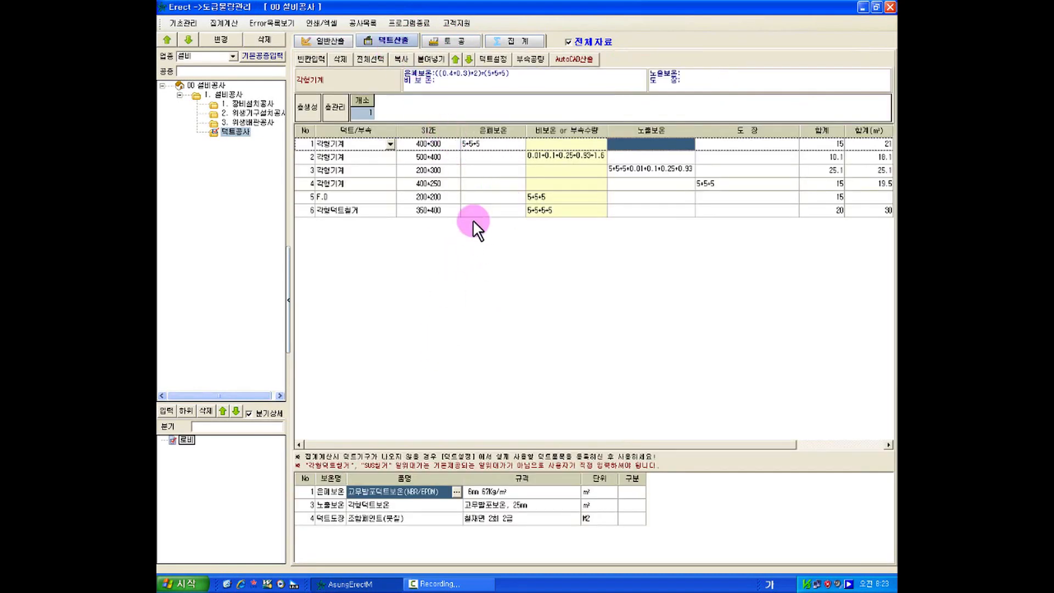
Load the 터파기(줄기초) figure from the 터파기 shape category into the 토공 sheet
left_click(449, 40)
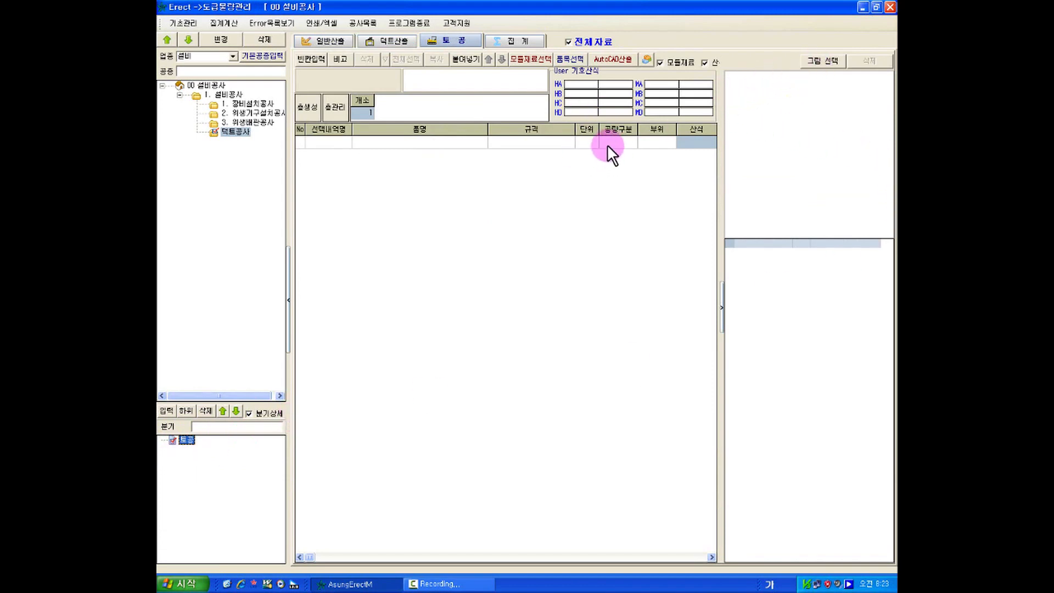
left_click(818, 60)
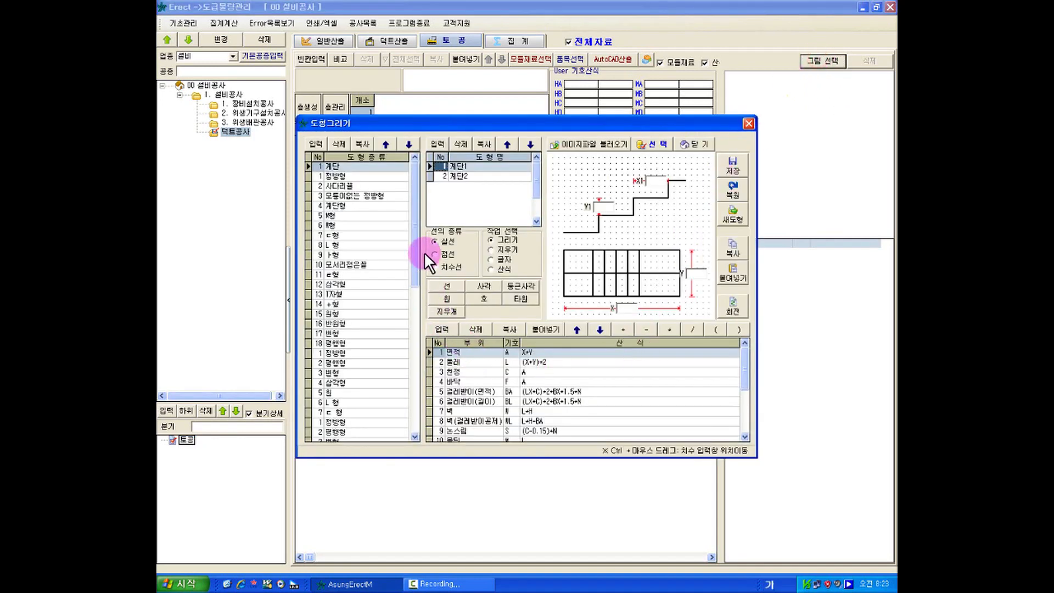
left_click_drag(417, 226, 417, 391)
left_click(330, 432)
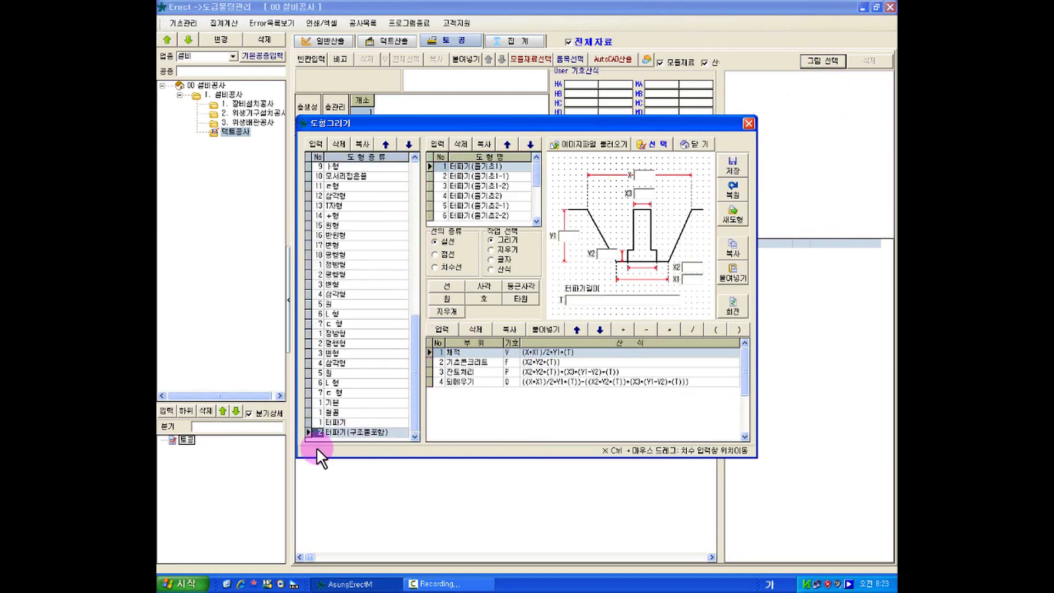
left_click(353, 421)
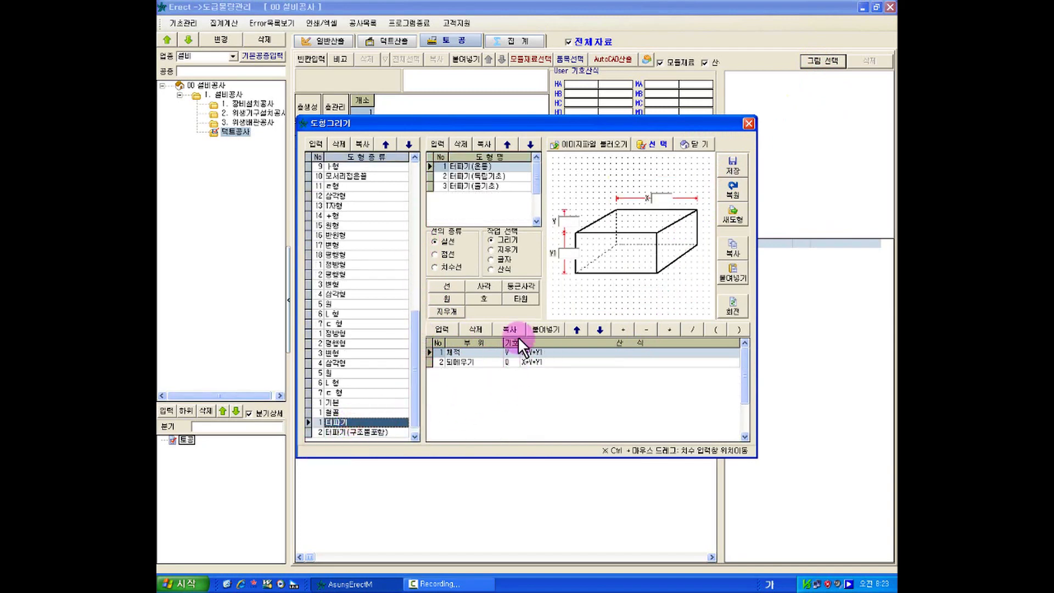
left_click(496, 177)
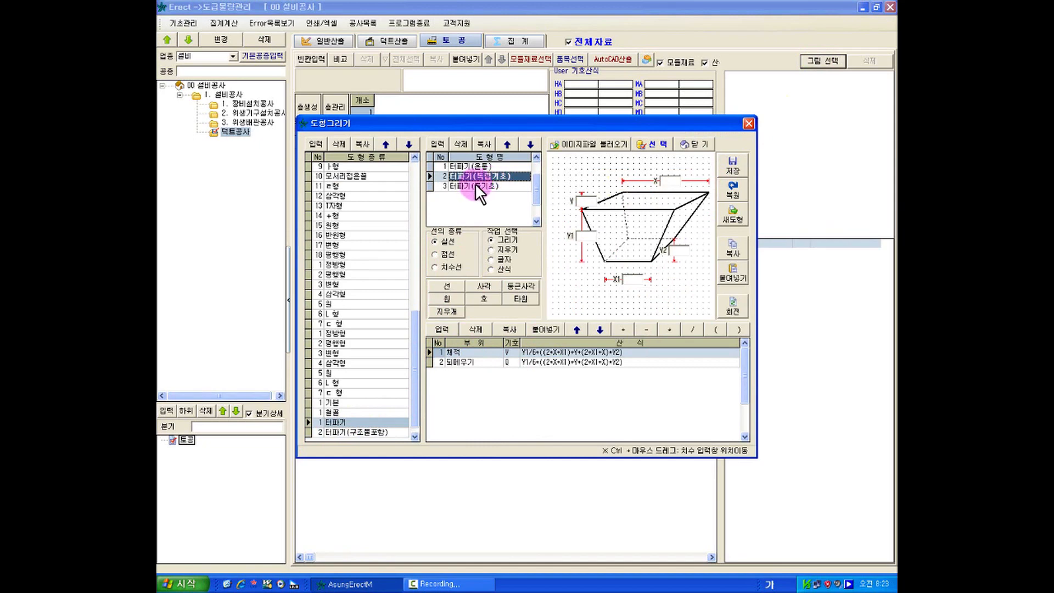
left_click(476, 185)
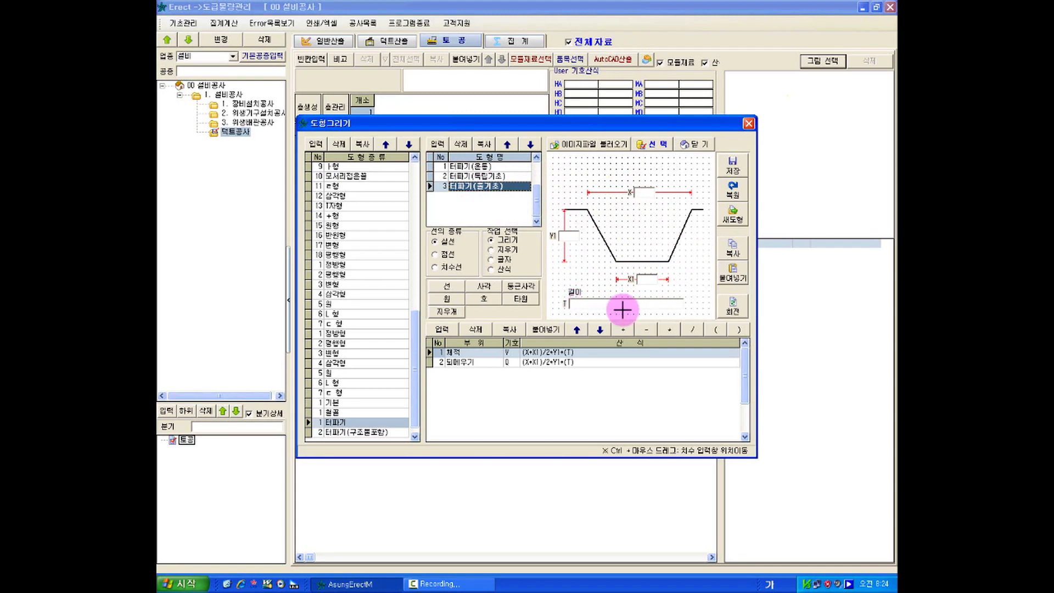
left_click(663, 144)
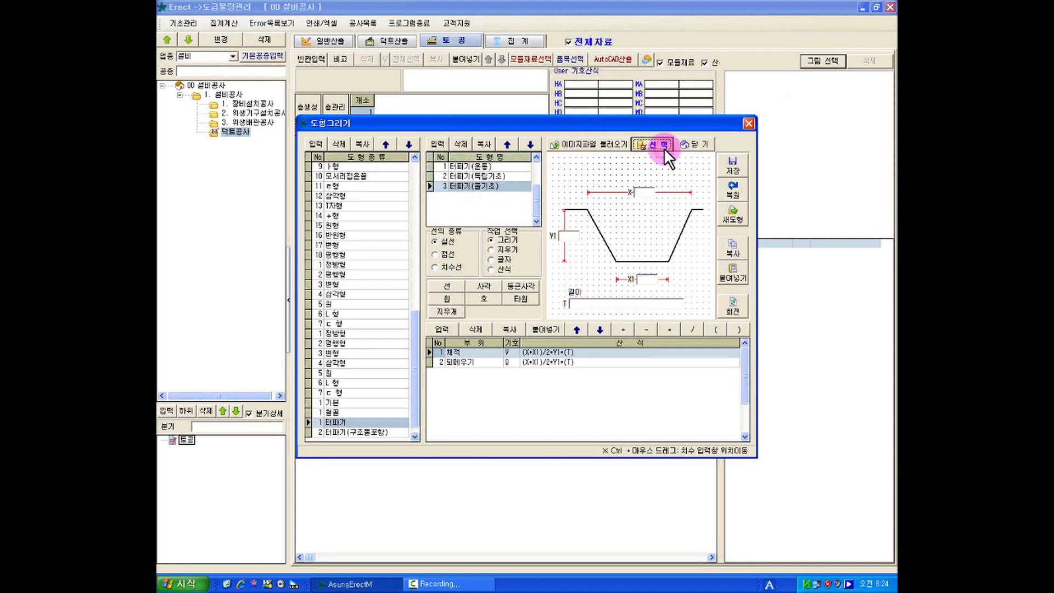
left_click(514, 316)
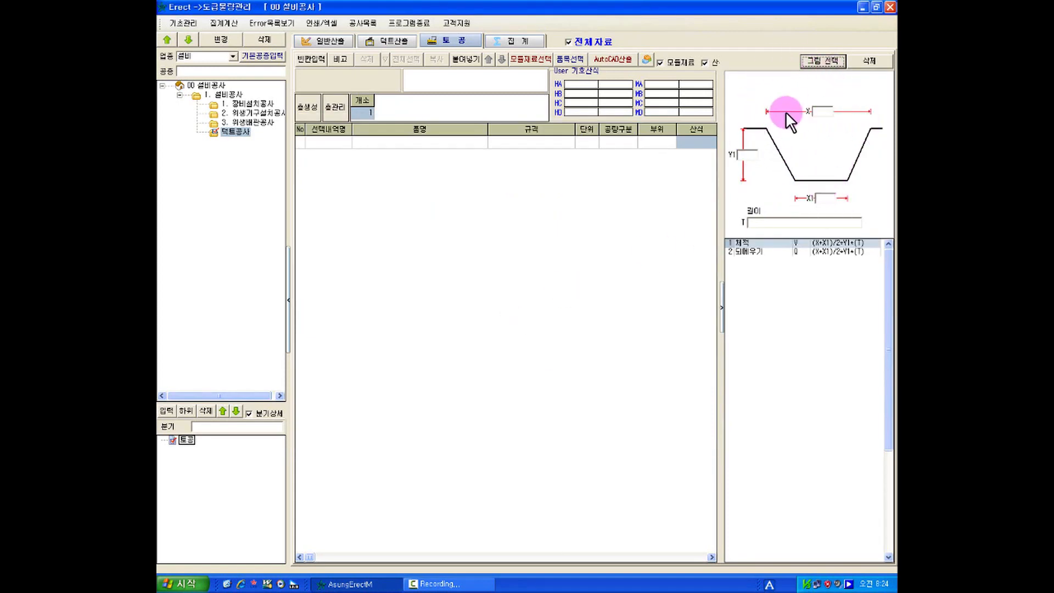
Set the trench figure's dimensions to X 1, X1 0.5, Y1 1 and length T 10
left_click(822, 112)
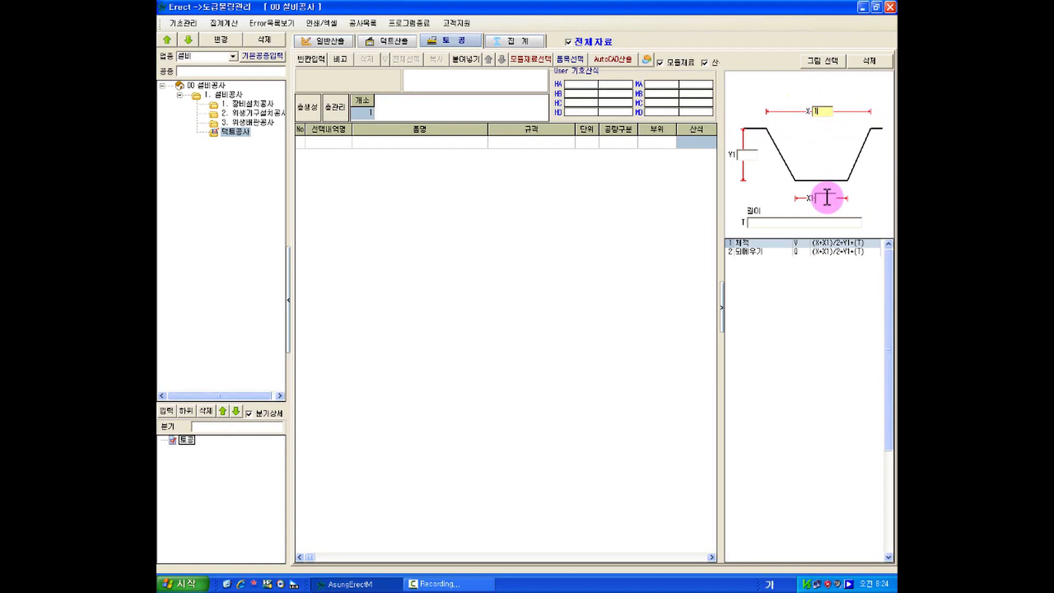
left_click(827, 197)
type("0.1")
type("5")
key("Tab")
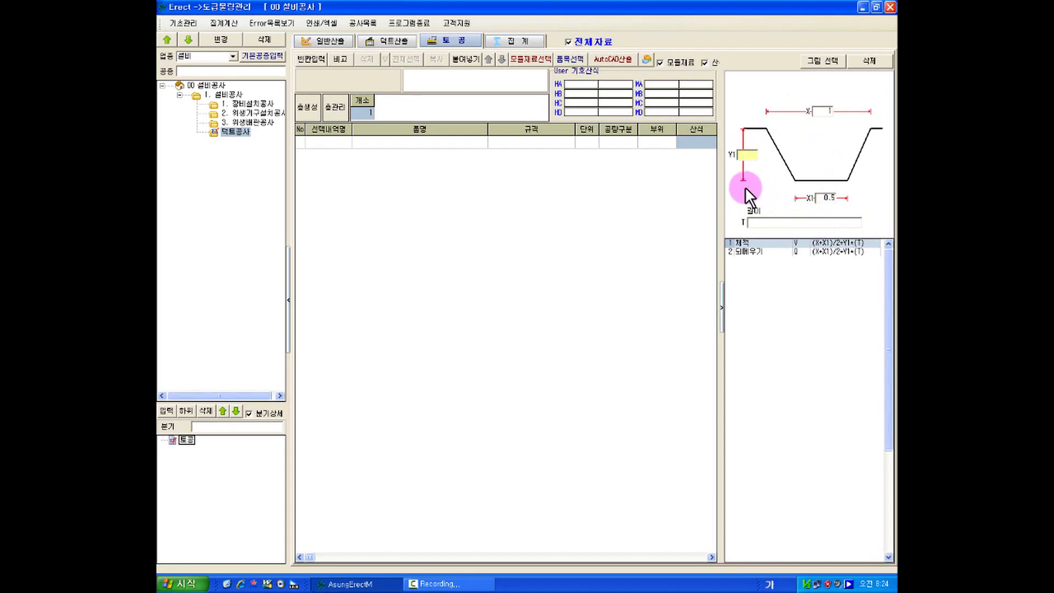
key("Tab")
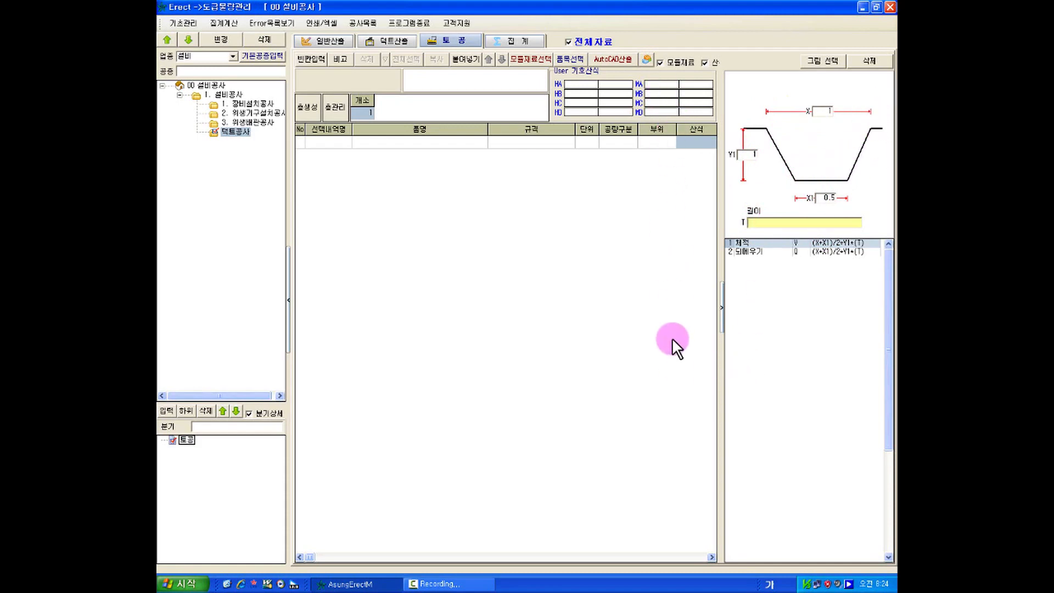
left_click(762, 222)
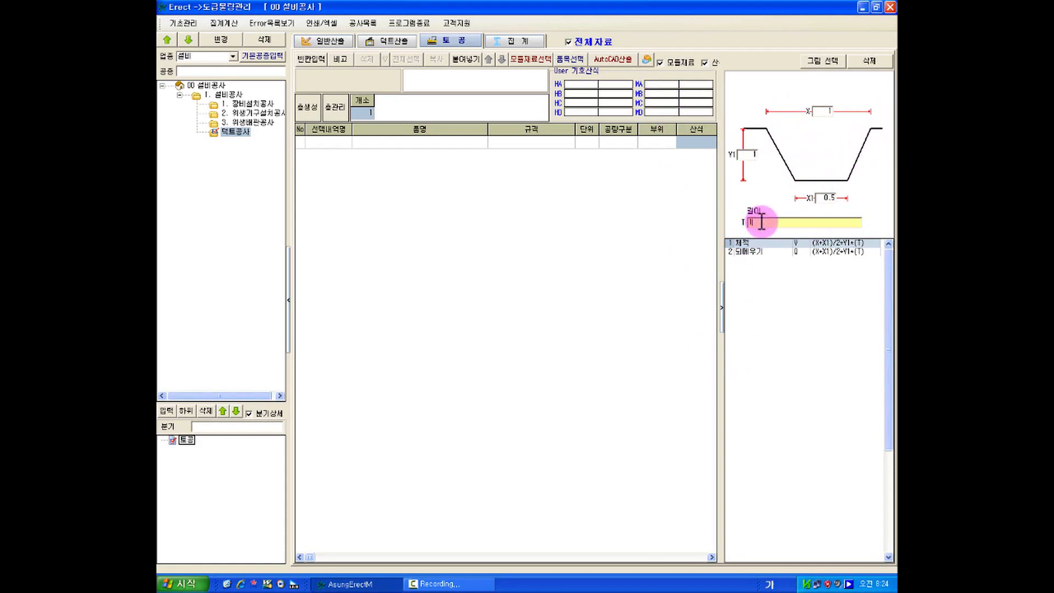
type("0")
key("Tab")
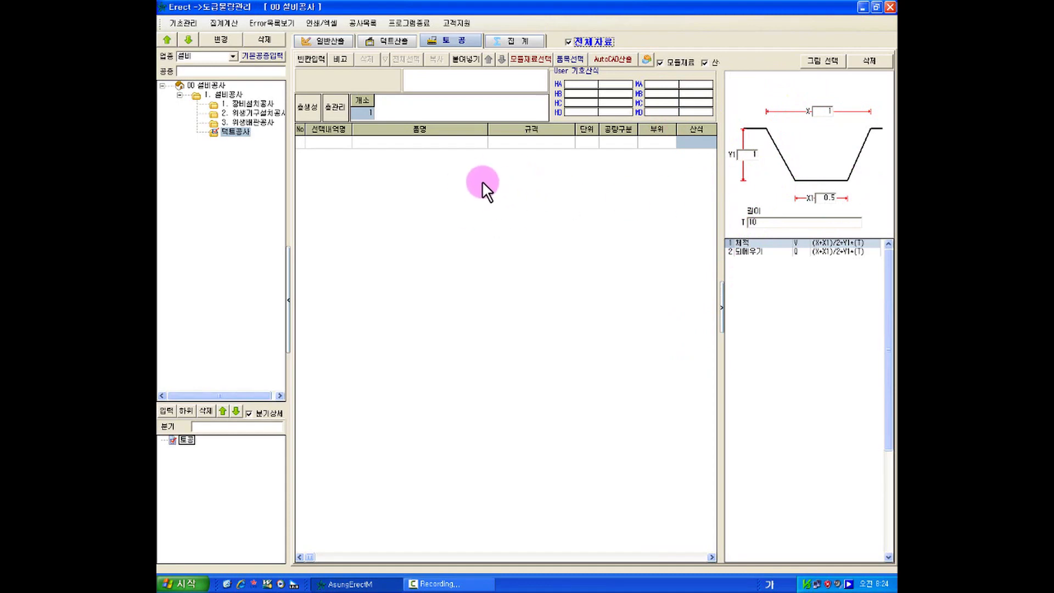
Search the item catalogue for 터파기 and add 터파기(백호우0.7M3) with specification 보통토사 to the 토공 sheet
left_click(576, 59)
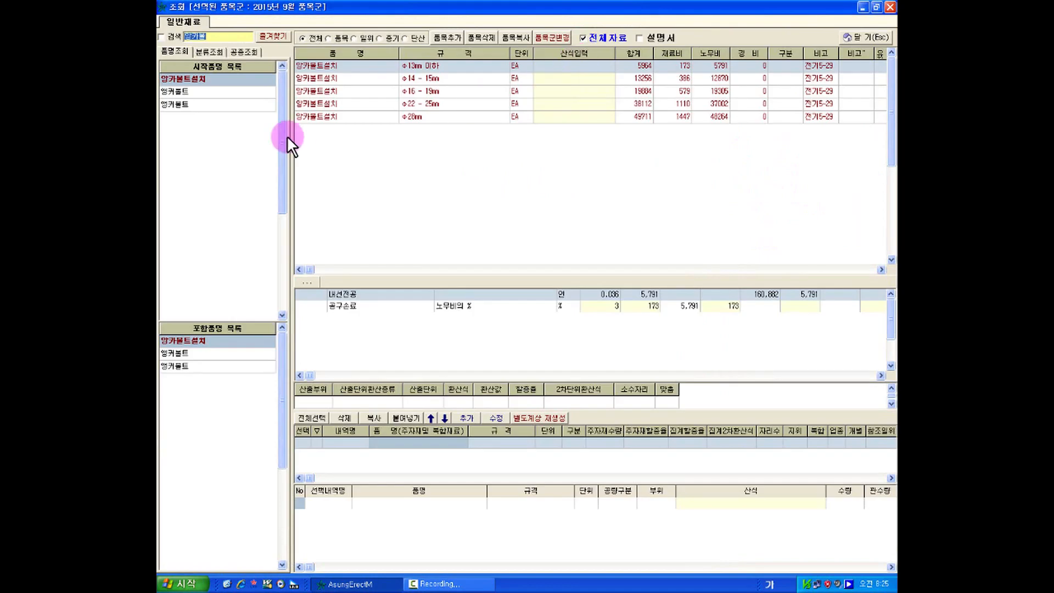
type("터파기")
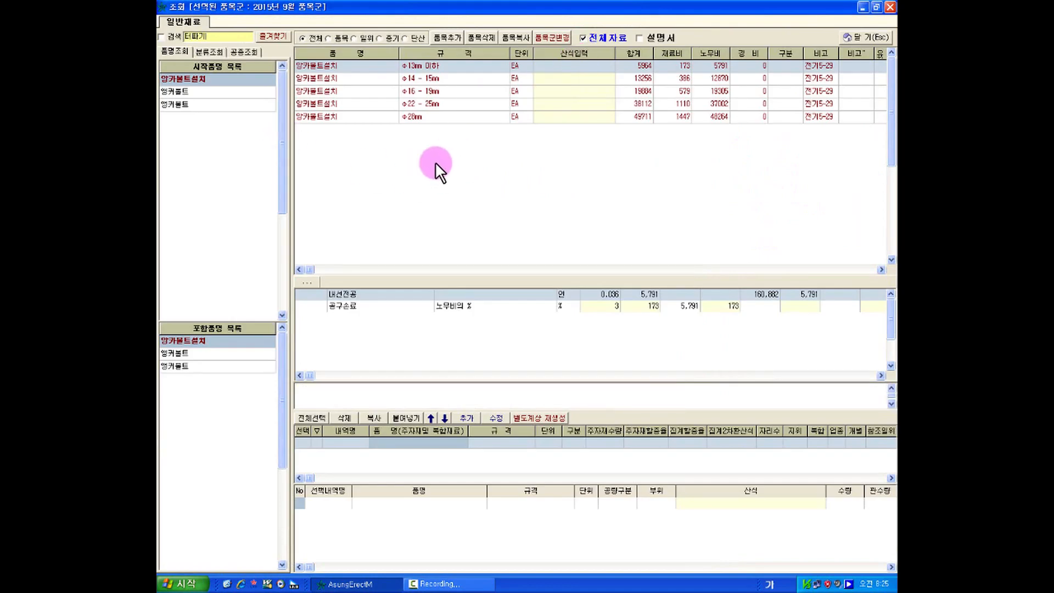
key("Return")
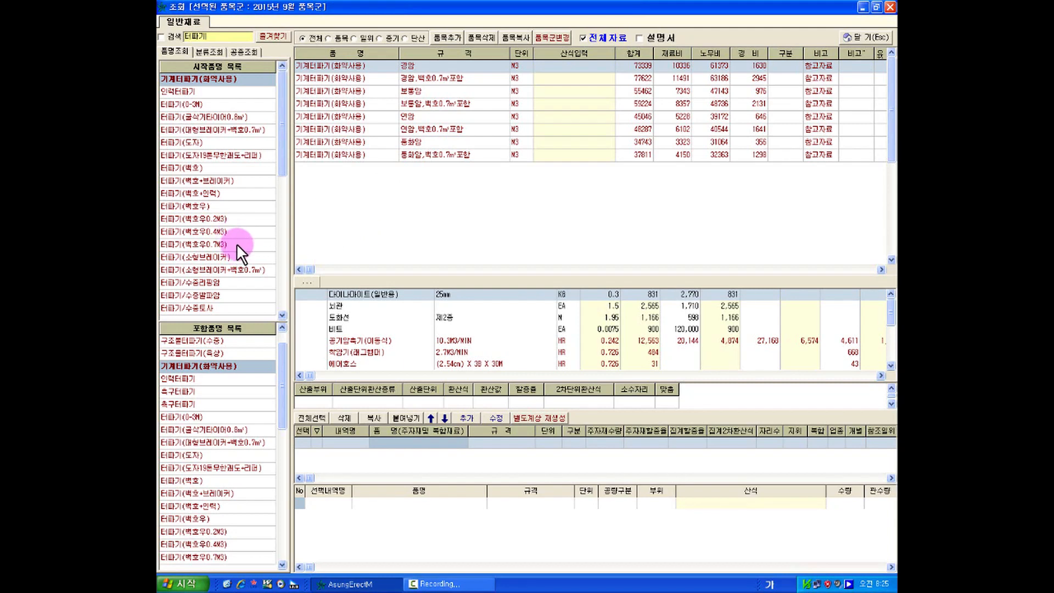
left_click(236, 244)
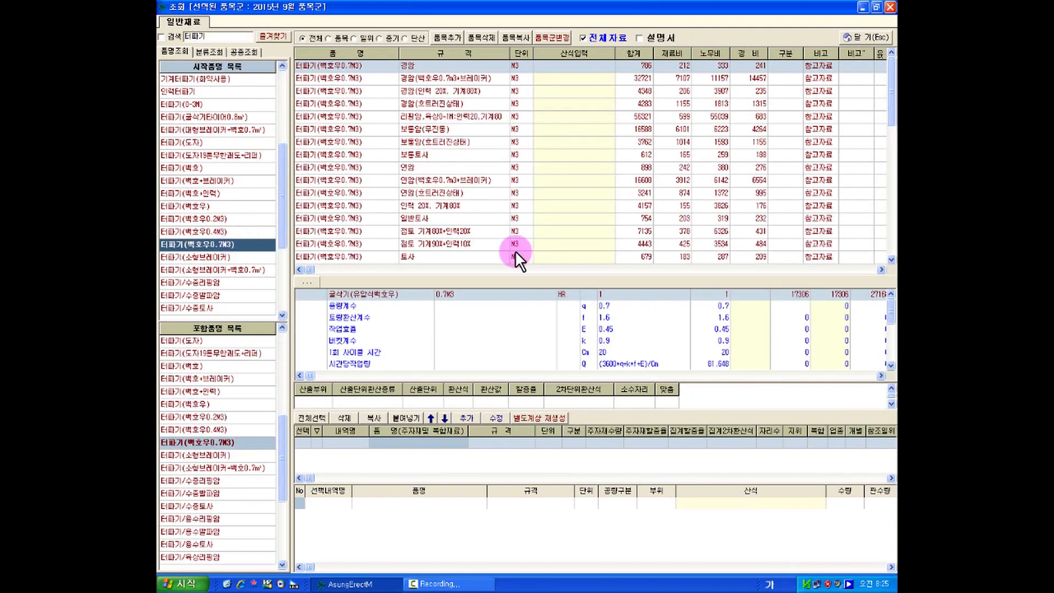
left_click(427, 256)
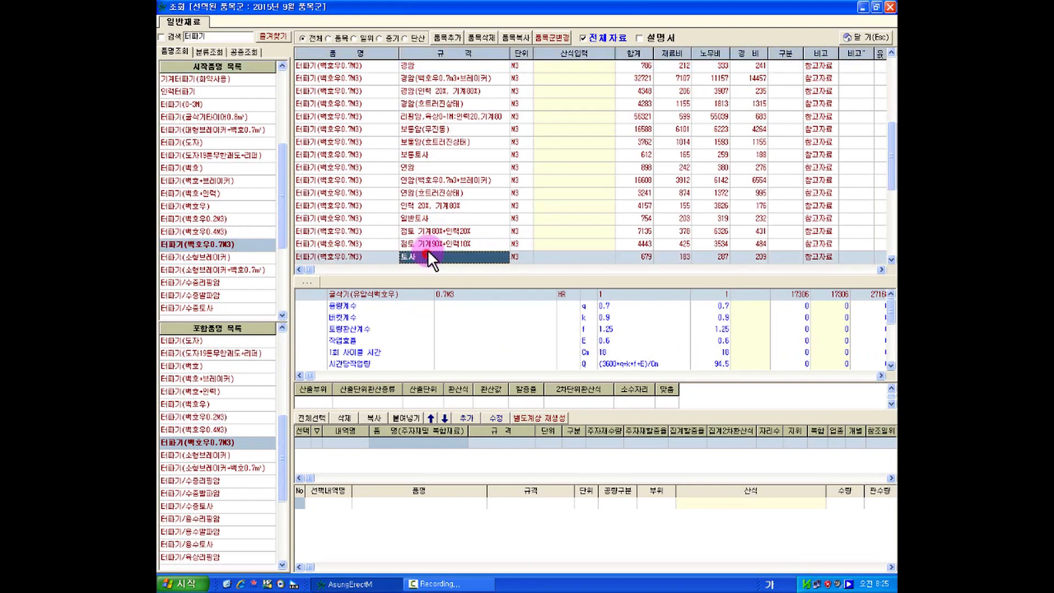
left_click(456, 156)
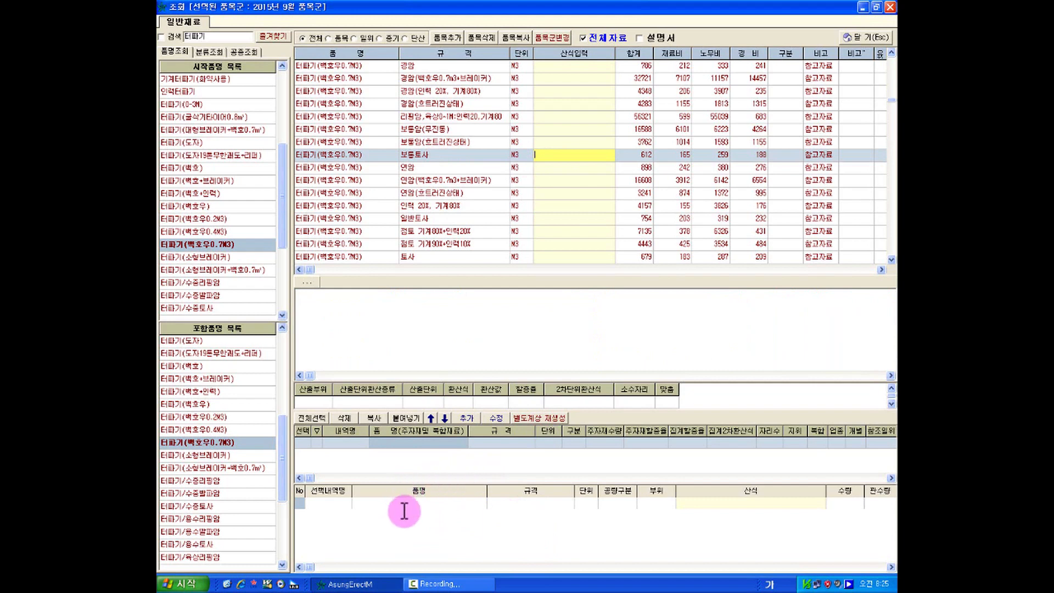
left_click(421, 501)
left_click(374, 503)
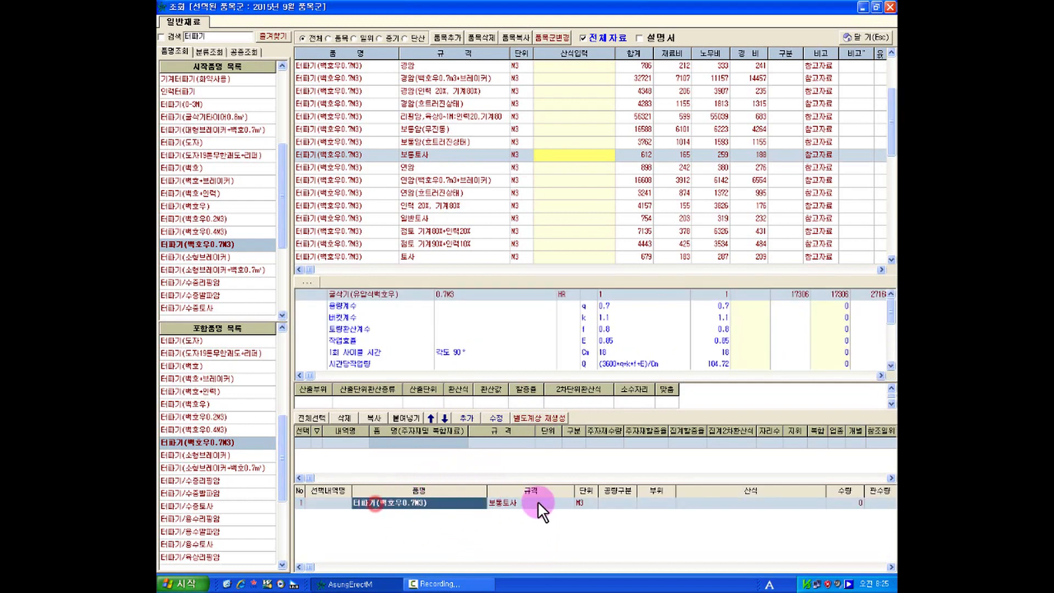
Search the item catalogue for 되메 to list the backfill items
left_click(212, 38)
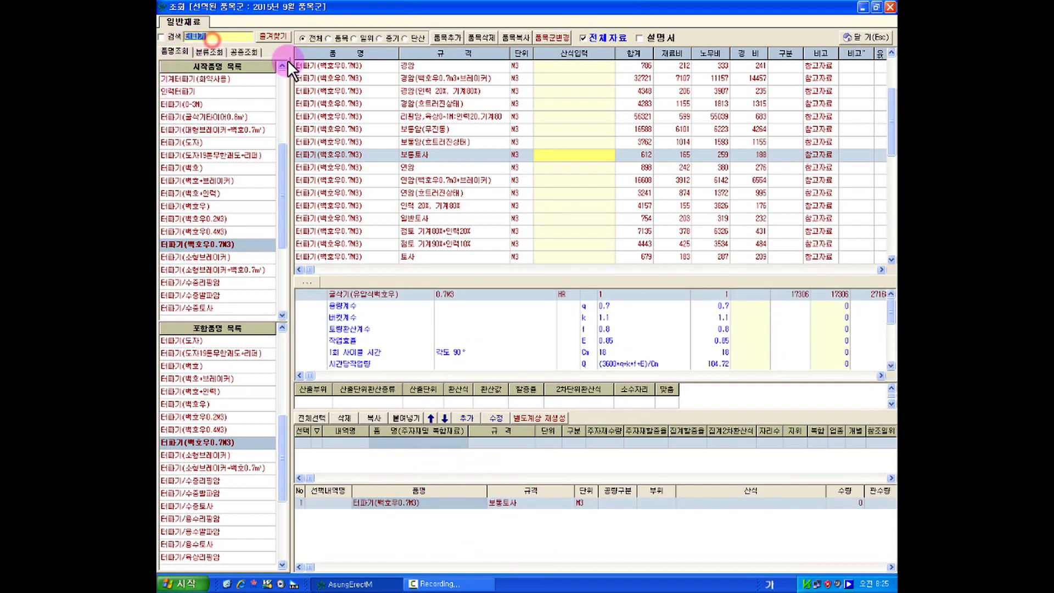
key("BackSpace")
key("BackSpace")
key("BackSpace")
type("도배")
key("Return")
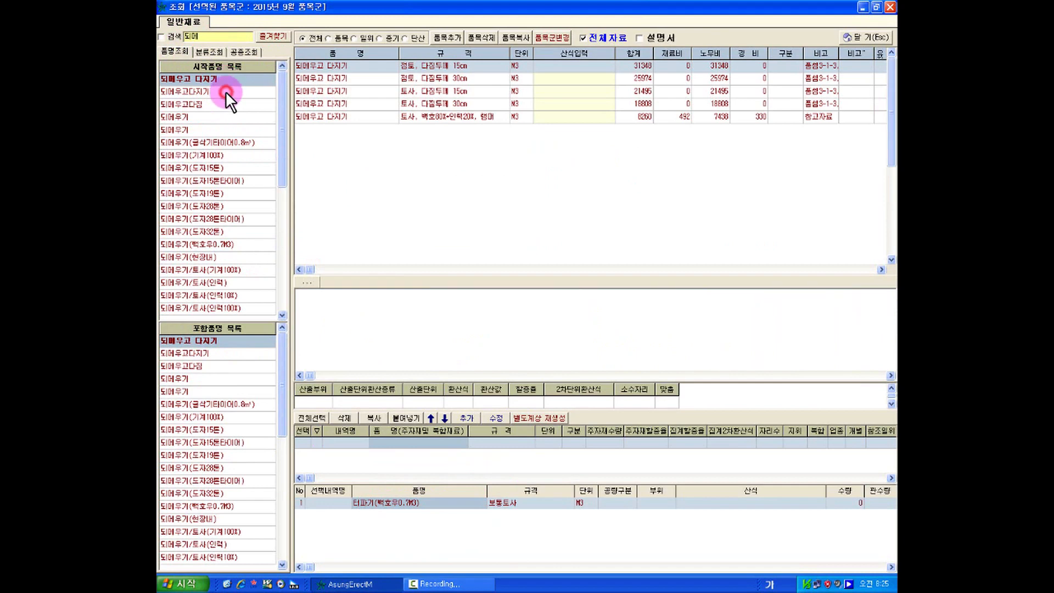
Add the 되메우기 item with specification 토사, 백호80%+인력20% and return to the 토공 sheet
left_click(226, 91)
left_click(221, 105)
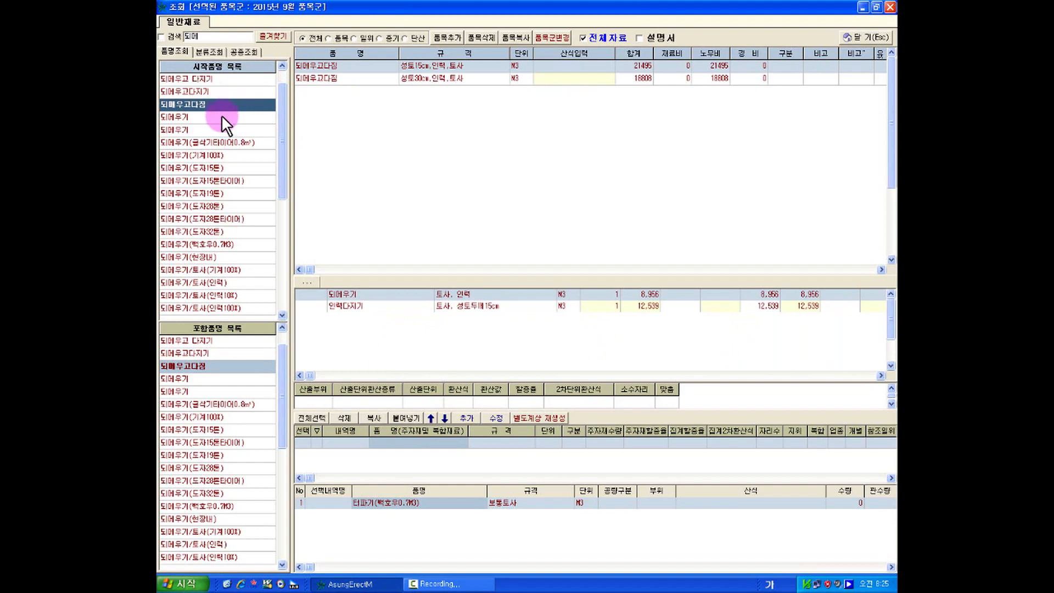
left_click(222, 118)
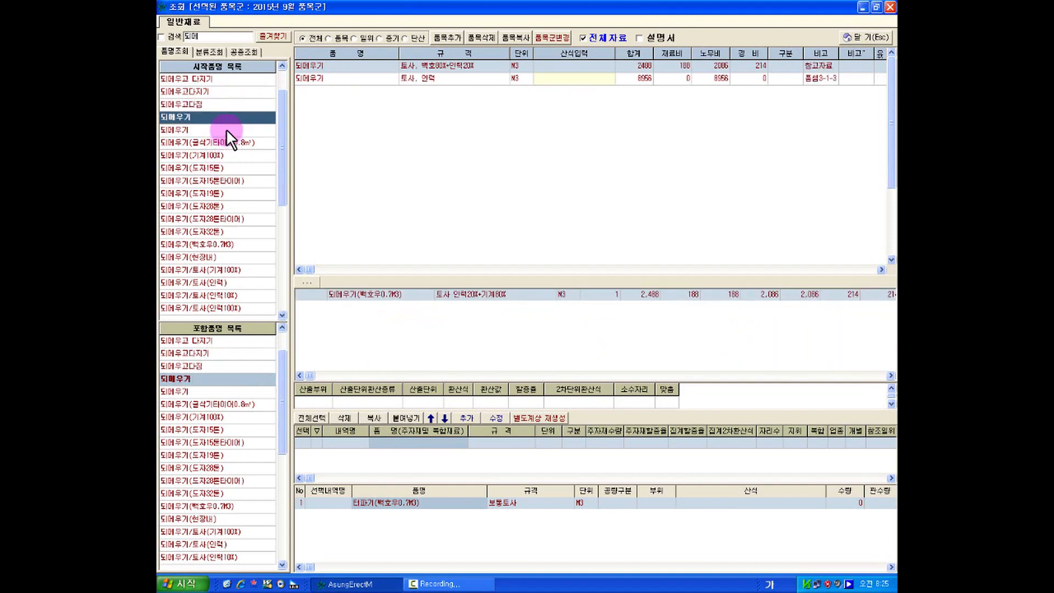
left_click(456, 65)
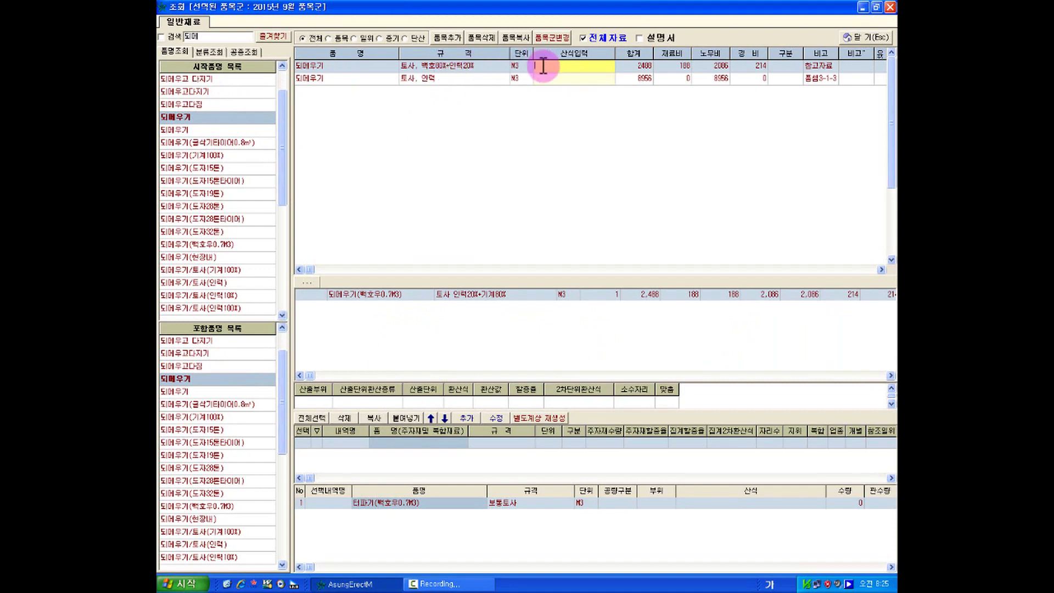
left_click(518, 67)
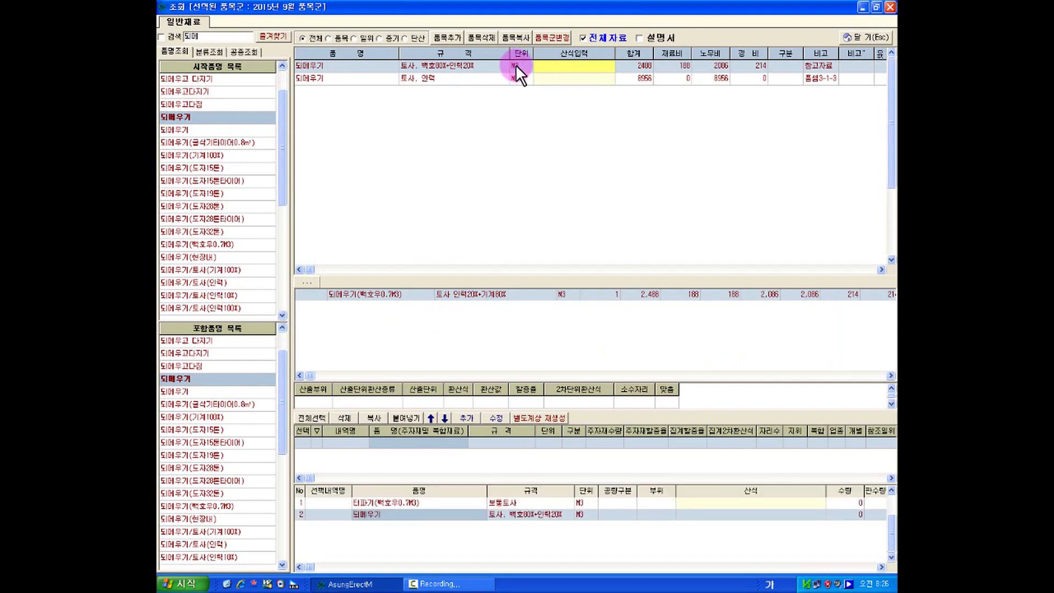
left_click(416, 507)
left_click(417, 511)
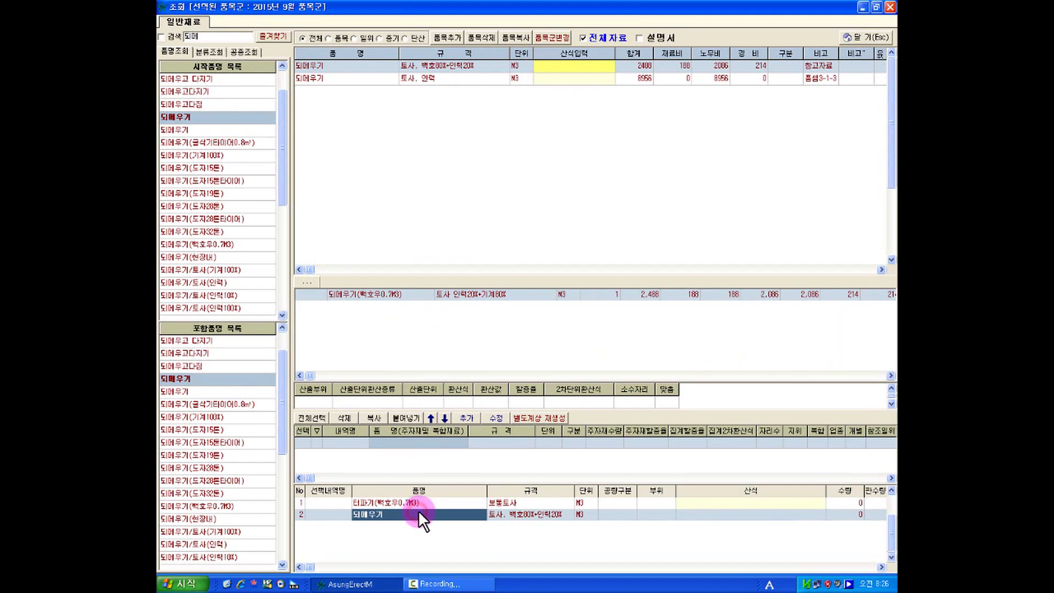
left_click(863, 38)
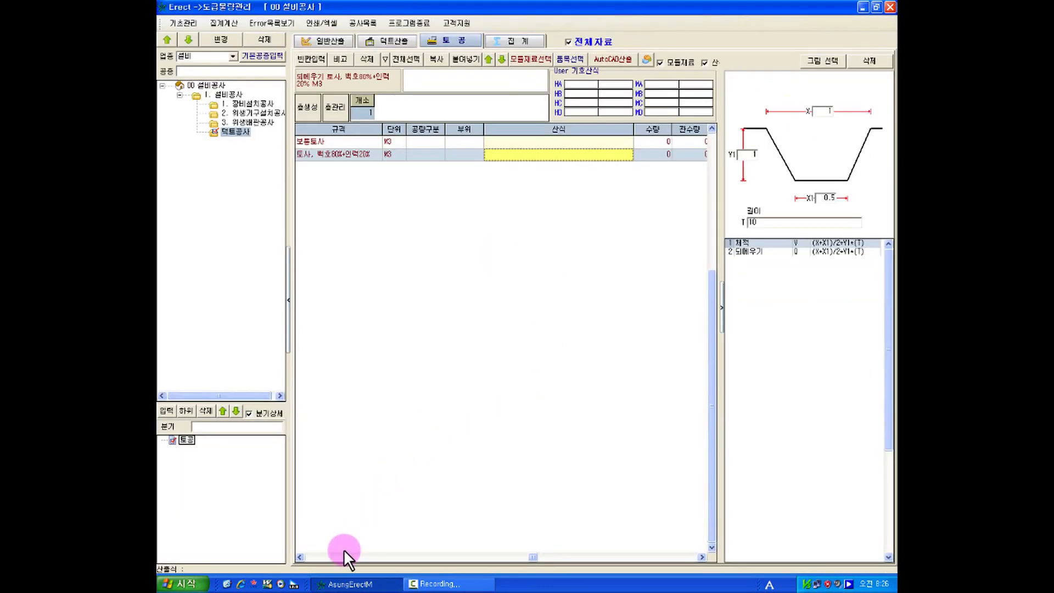
Apply the figure's 체적 formula to the 터파기(백호우0.7M3) row and check its 수량
left_click(347, 558)
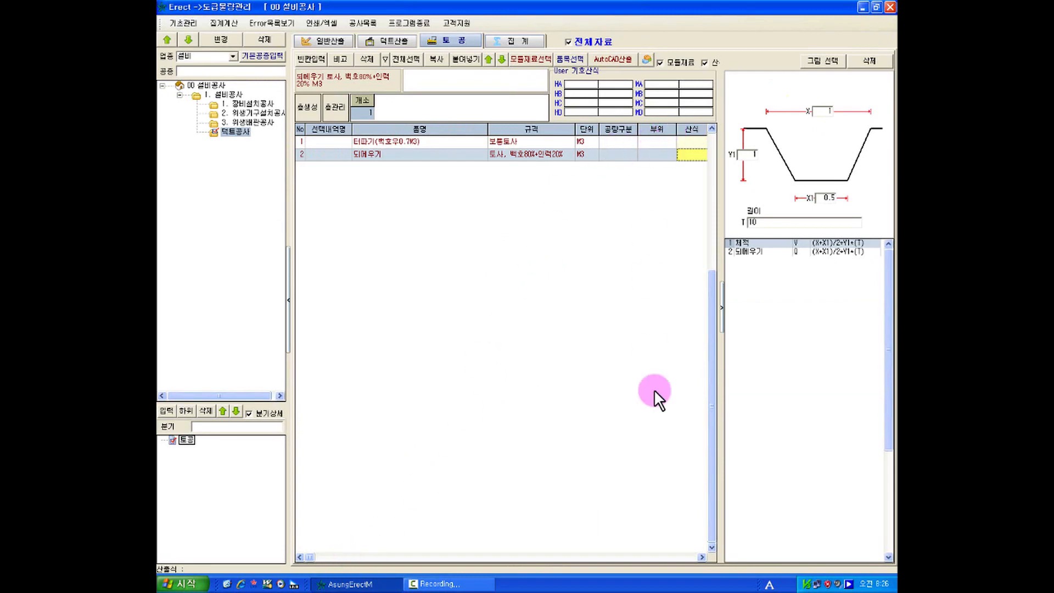
left_click(702, 558)
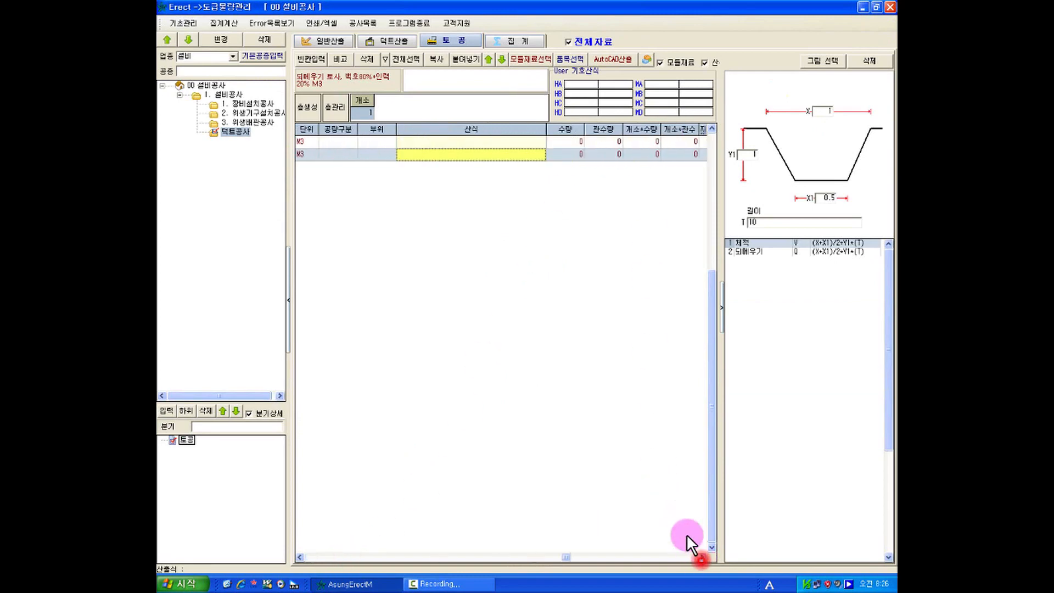
left_click(427, 141)
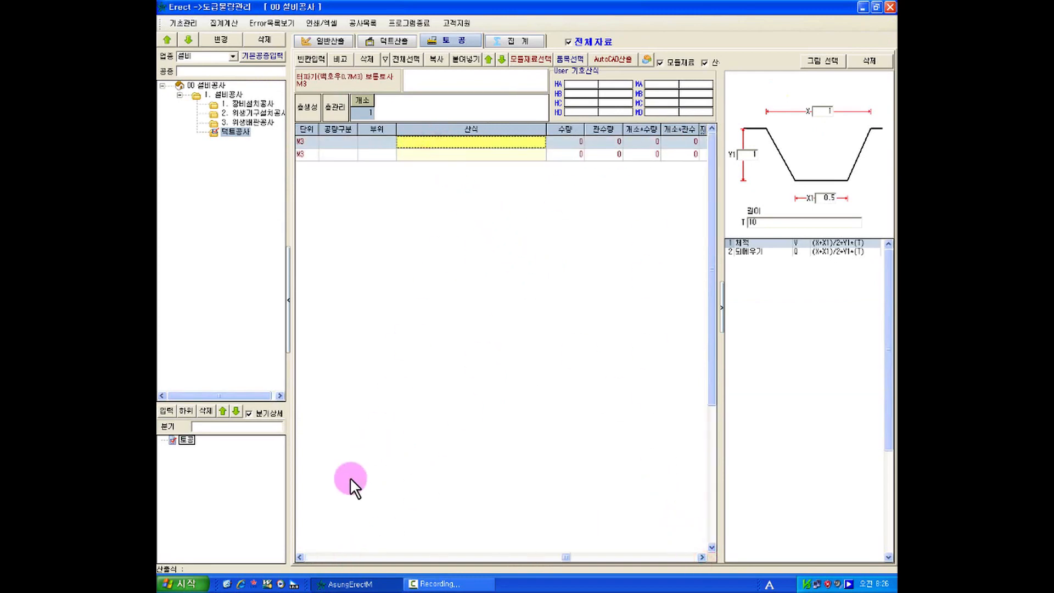
left_click(300, 557)
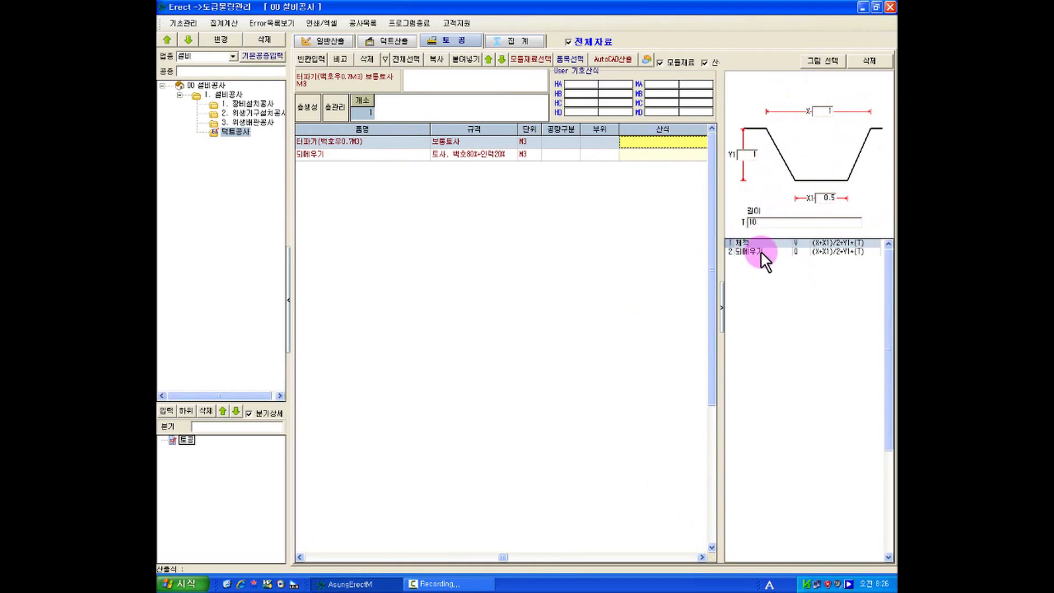
left_click(384, 152)
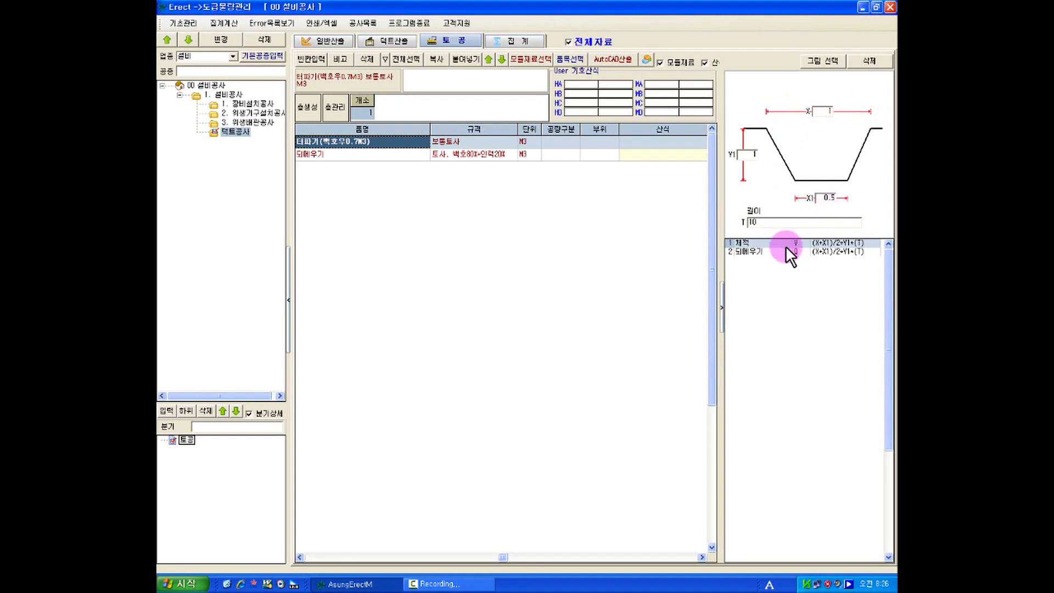
left_click(440, 140)
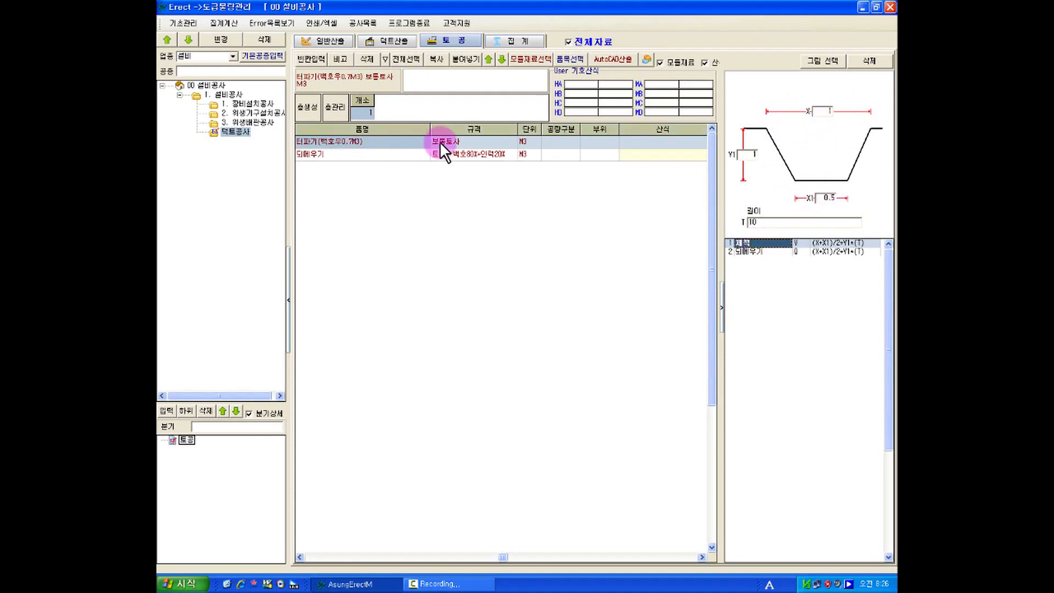
left_click(411, 142)
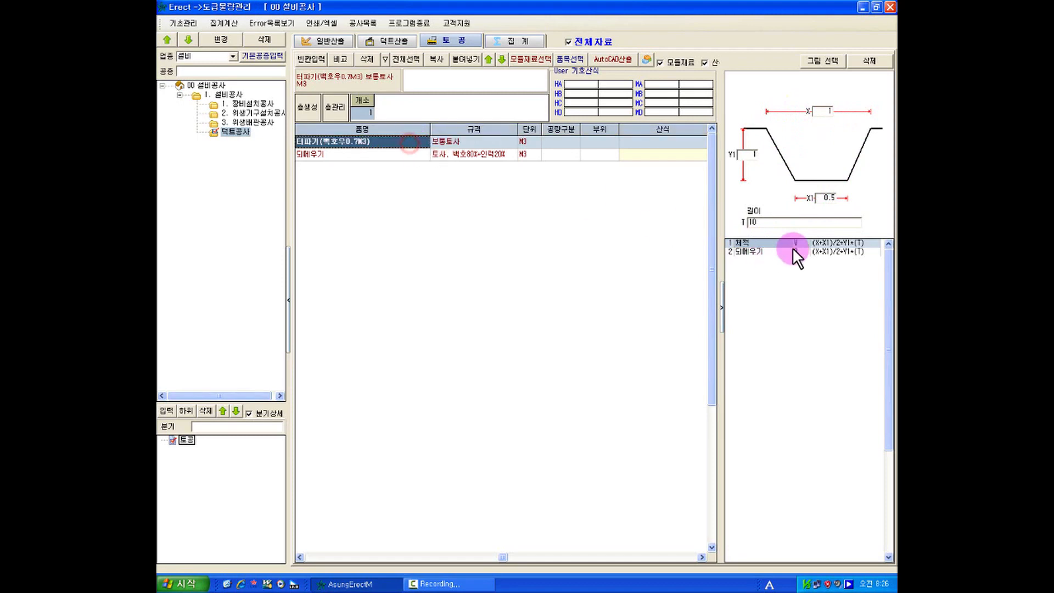
left_click(746, 242)
double_click(756, 245)
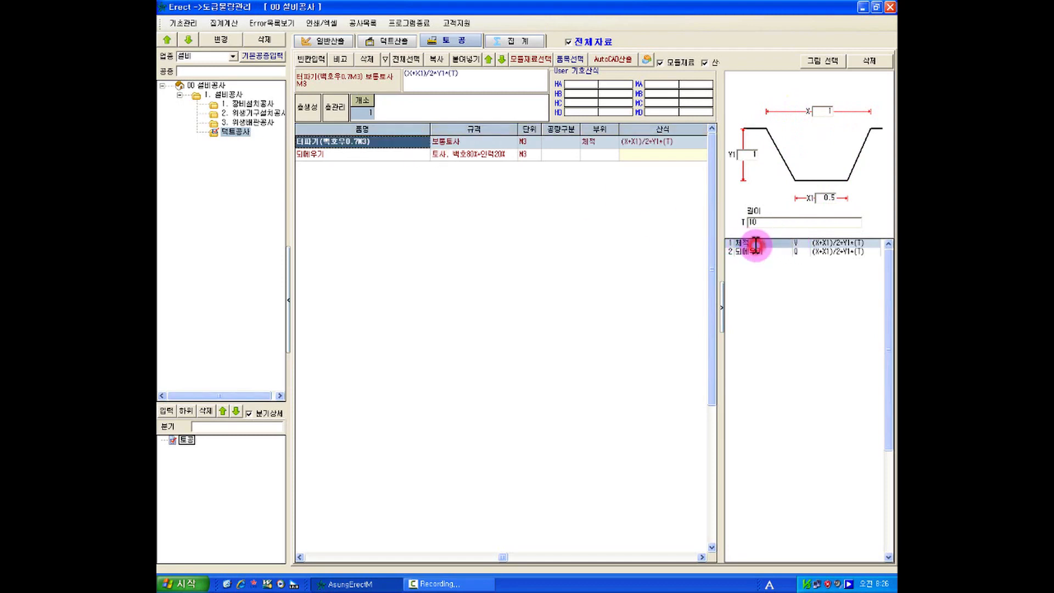
left_click(638, 144)
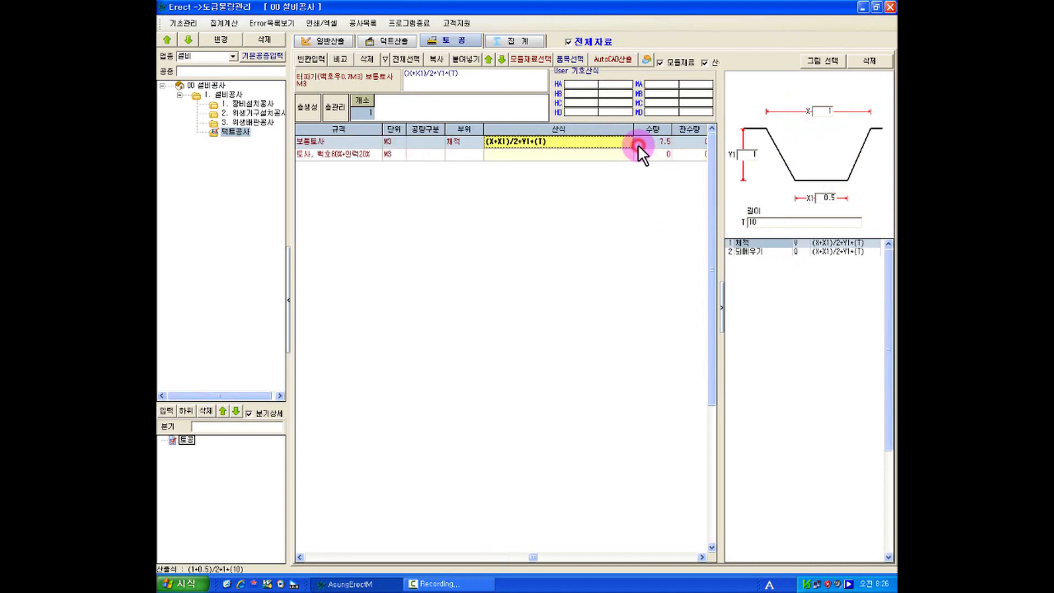
left_click(664, 144)
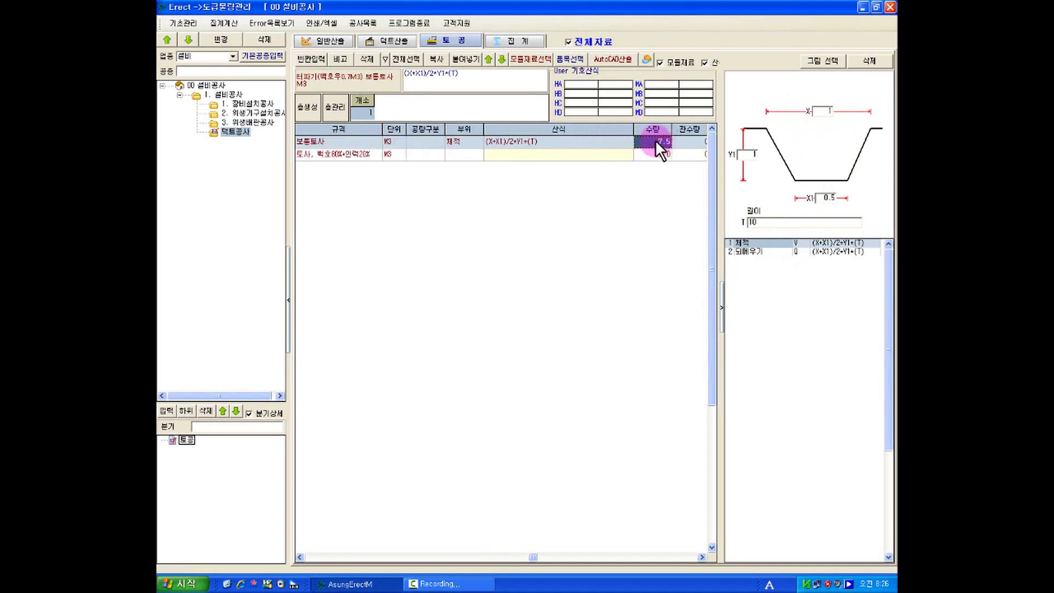
Apply the figure's 되메우기 formula to the 되메우기 row and compare its 수량 with the 터파기 row
left_click(400, 154)
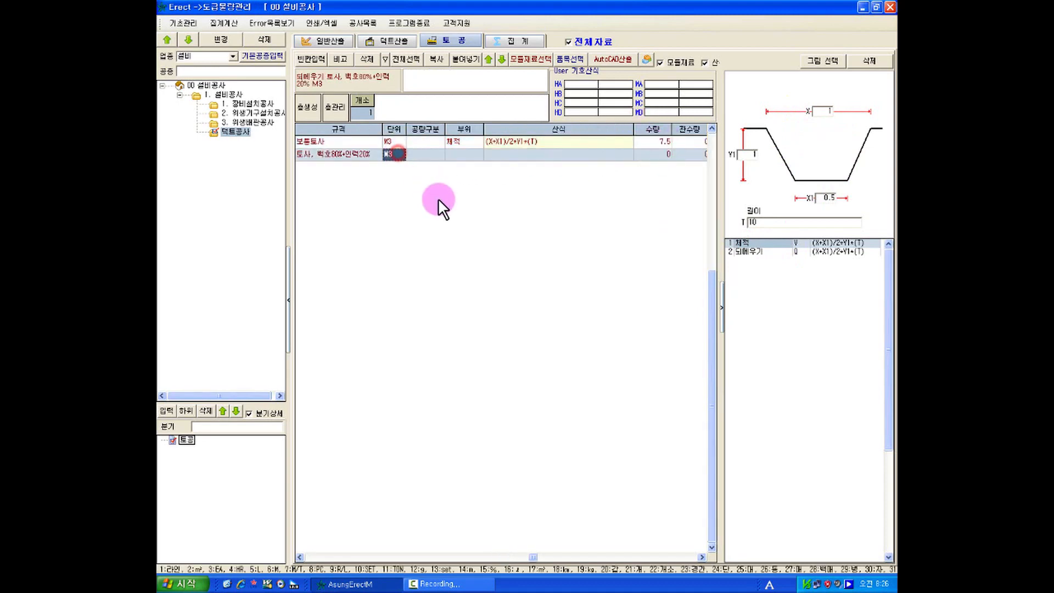
left_click(345, 155)
left_click(315, 556)
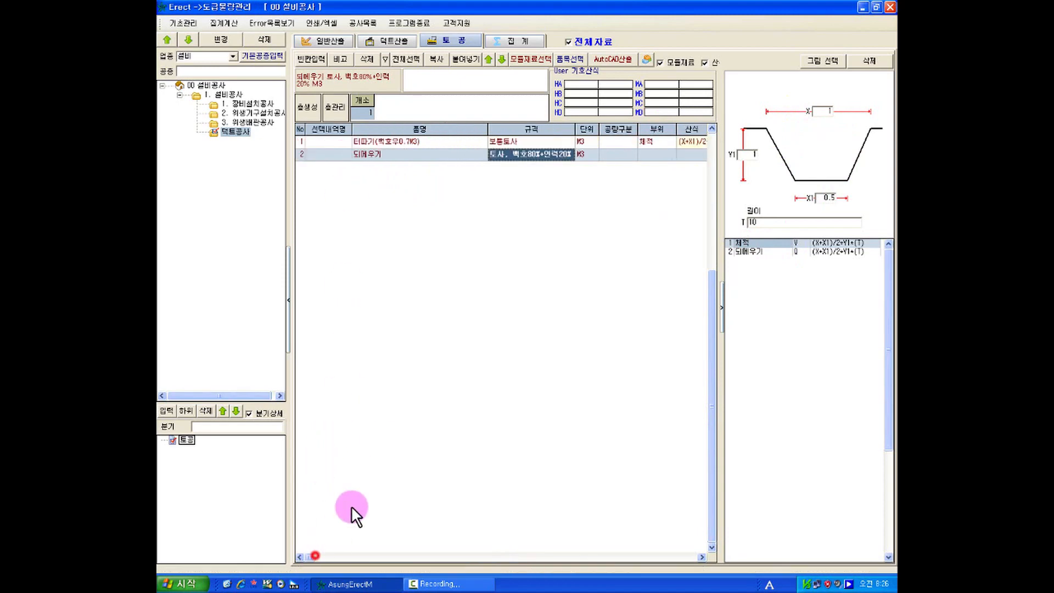
left_click(405, 156)
left_click(820, 242)
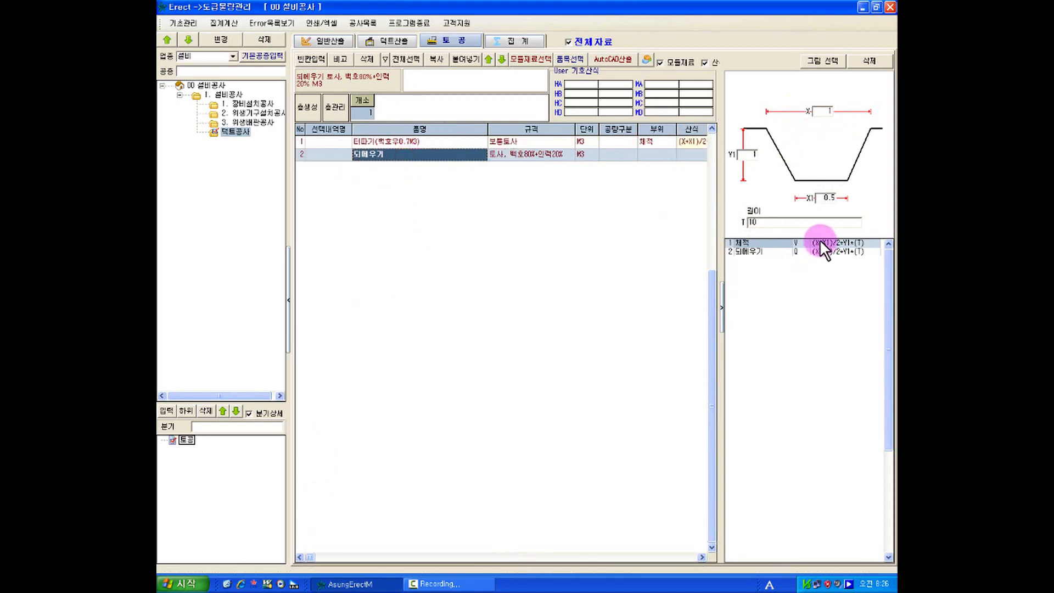
left_click(765, 252)
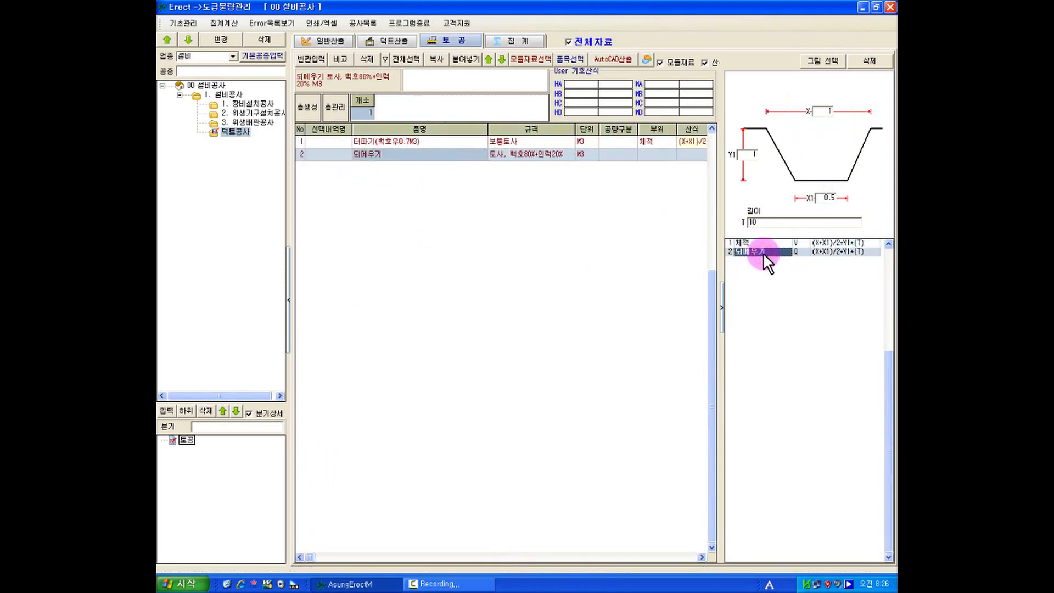
double_click(763, 252)
left_click(686, 158)
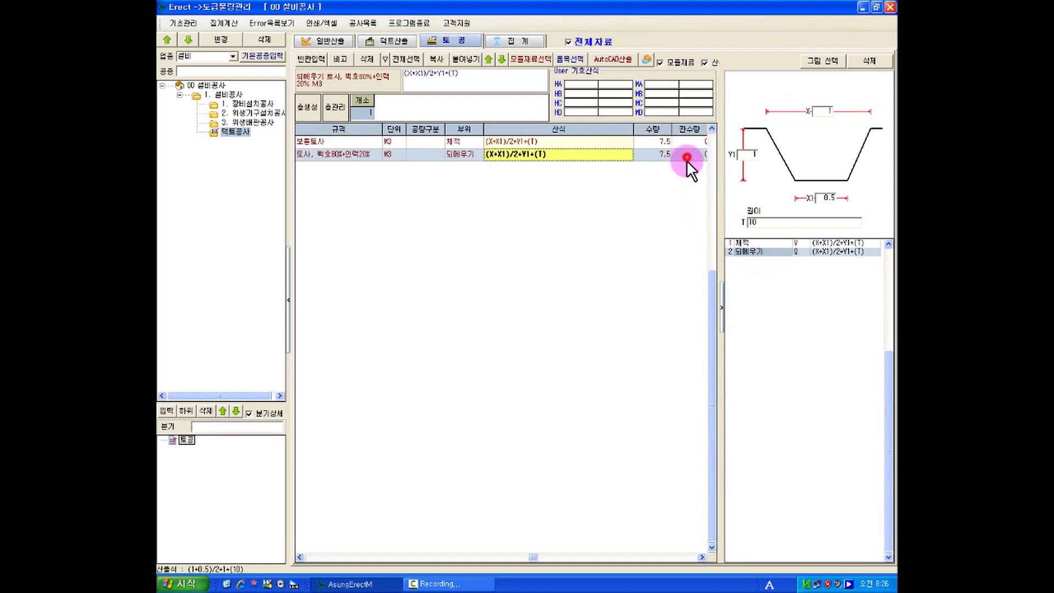
left_click(668, 153)
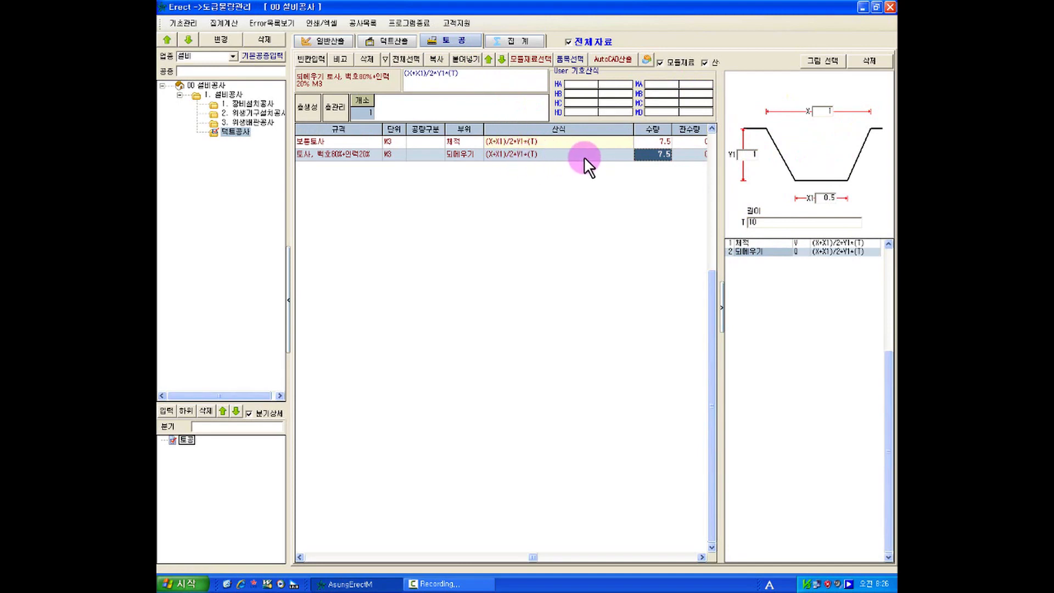
left_click(653, 144)
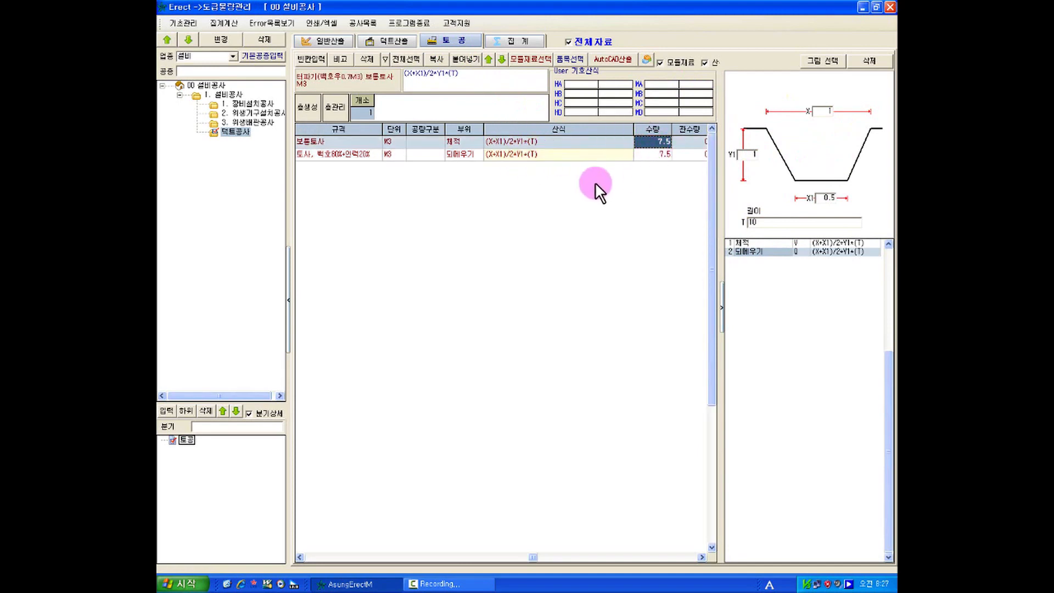
left_click(328, 40)
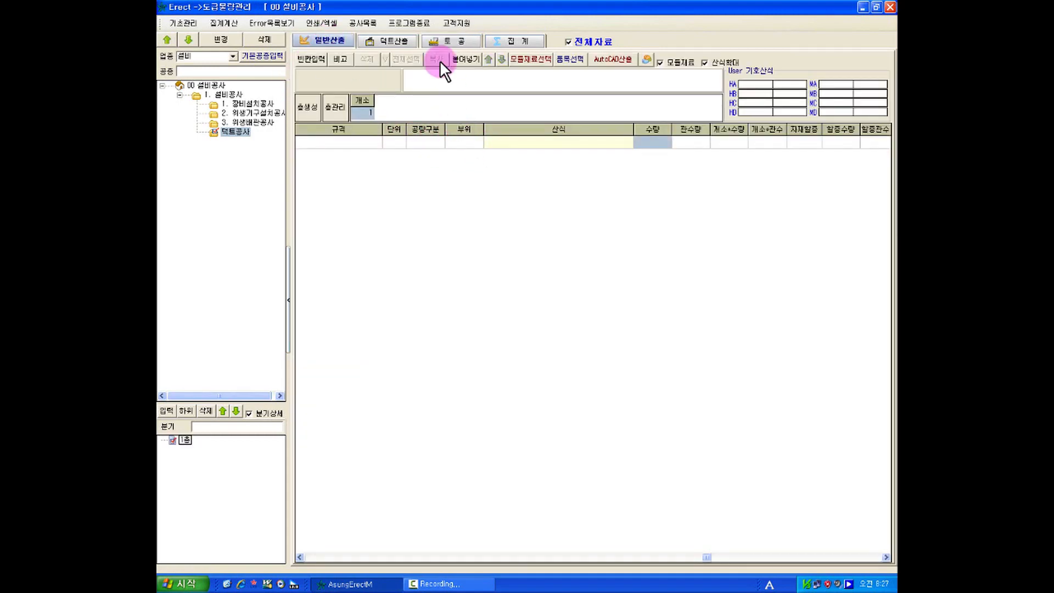
left_click(446, 41)
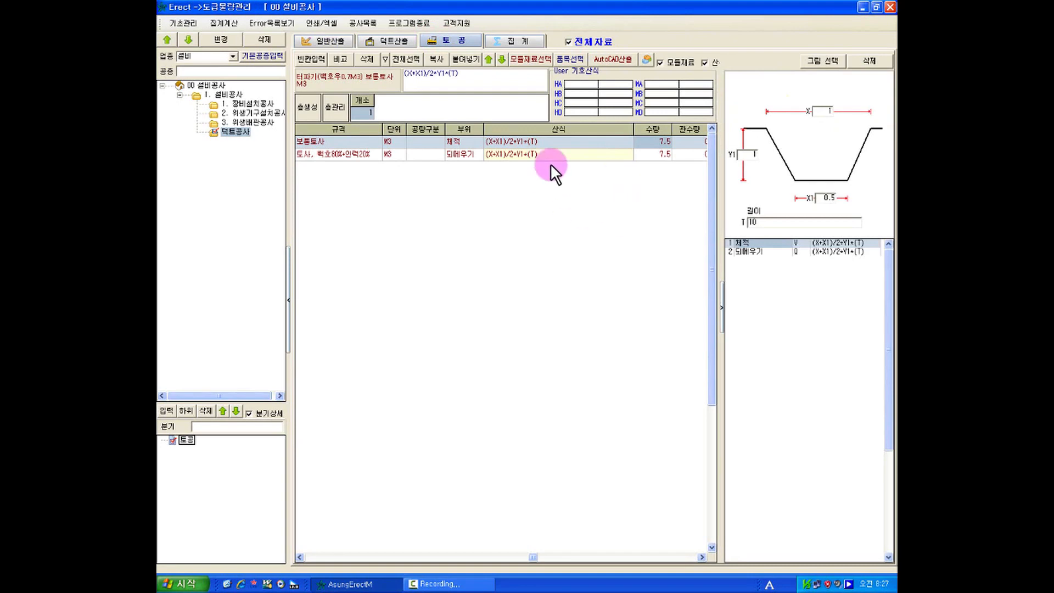
left_click(593, 156)
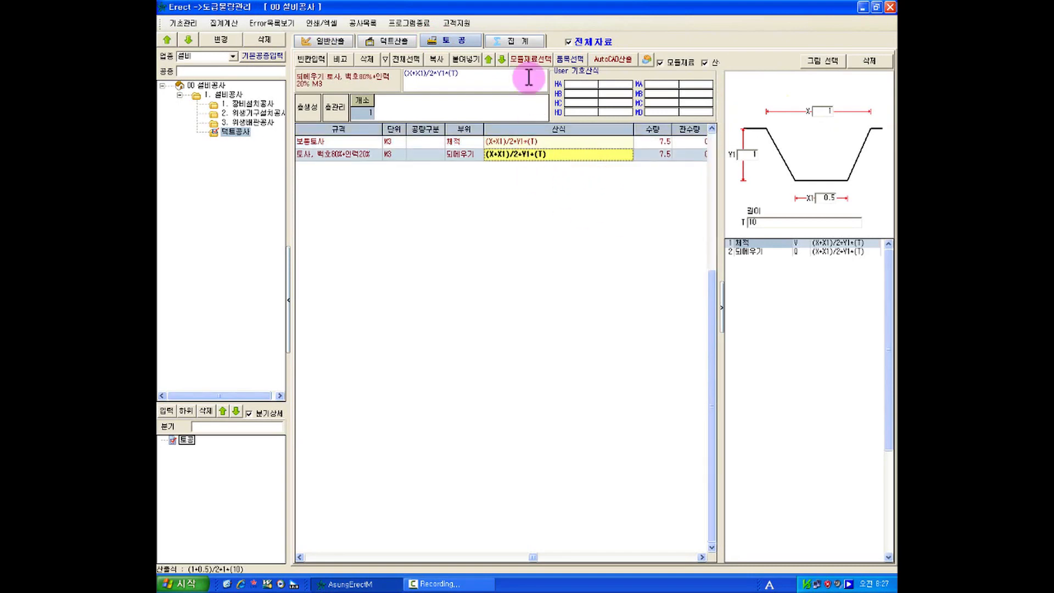
Run 집계계산 on the 집계 sheet to bring the 토공 items into the summary
left_click(517, 41)
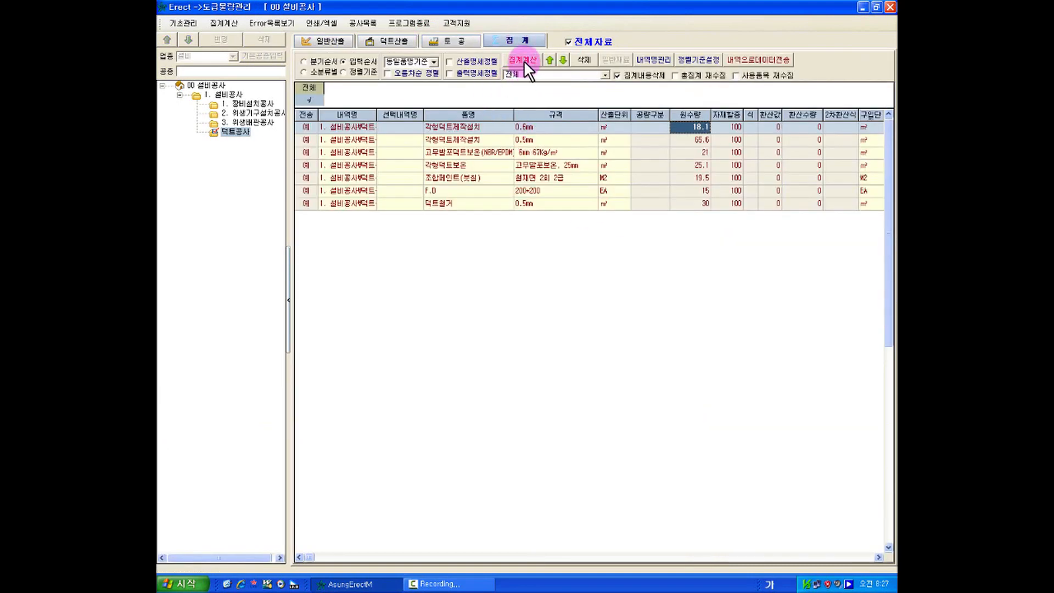
left_click(524, 61)
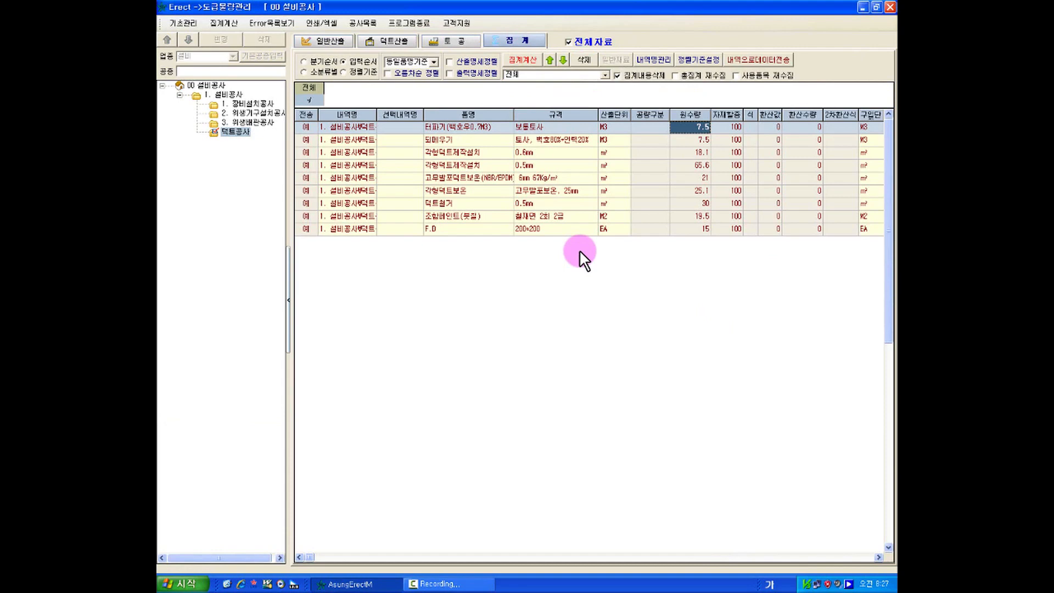
left_click(519, 203)
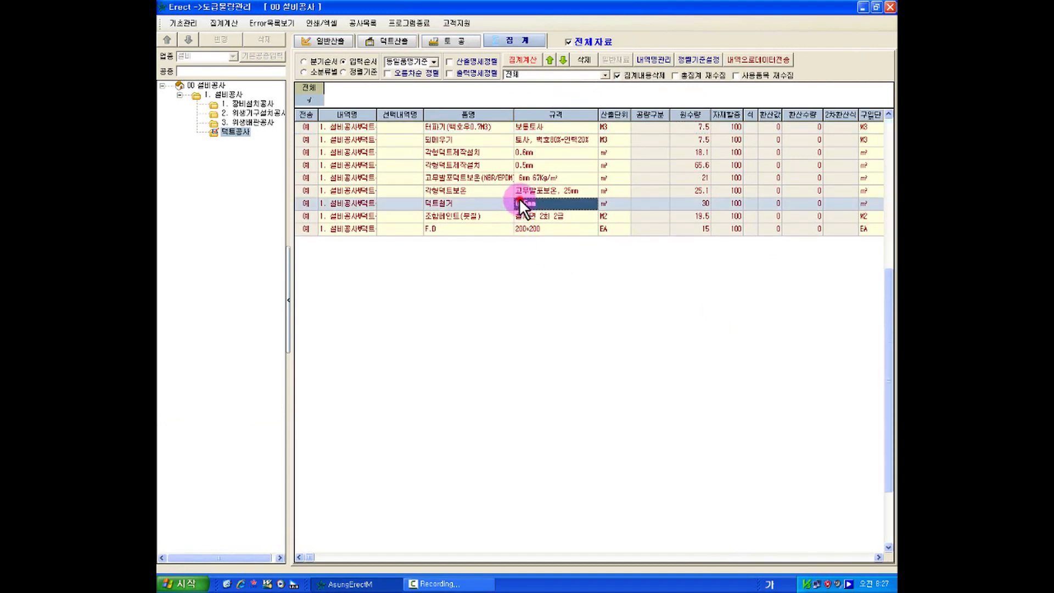